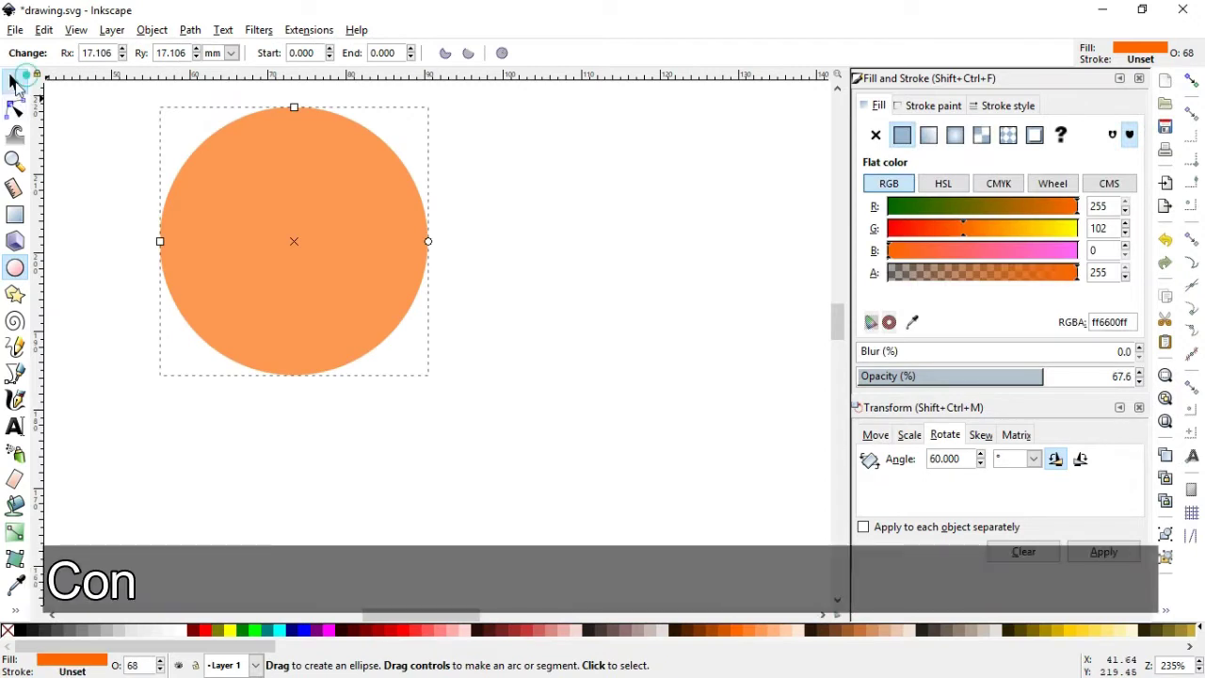
- Convert the orange circle to a path and lower its opacity to 64.4%
click(190, 30)
click(211, 47)
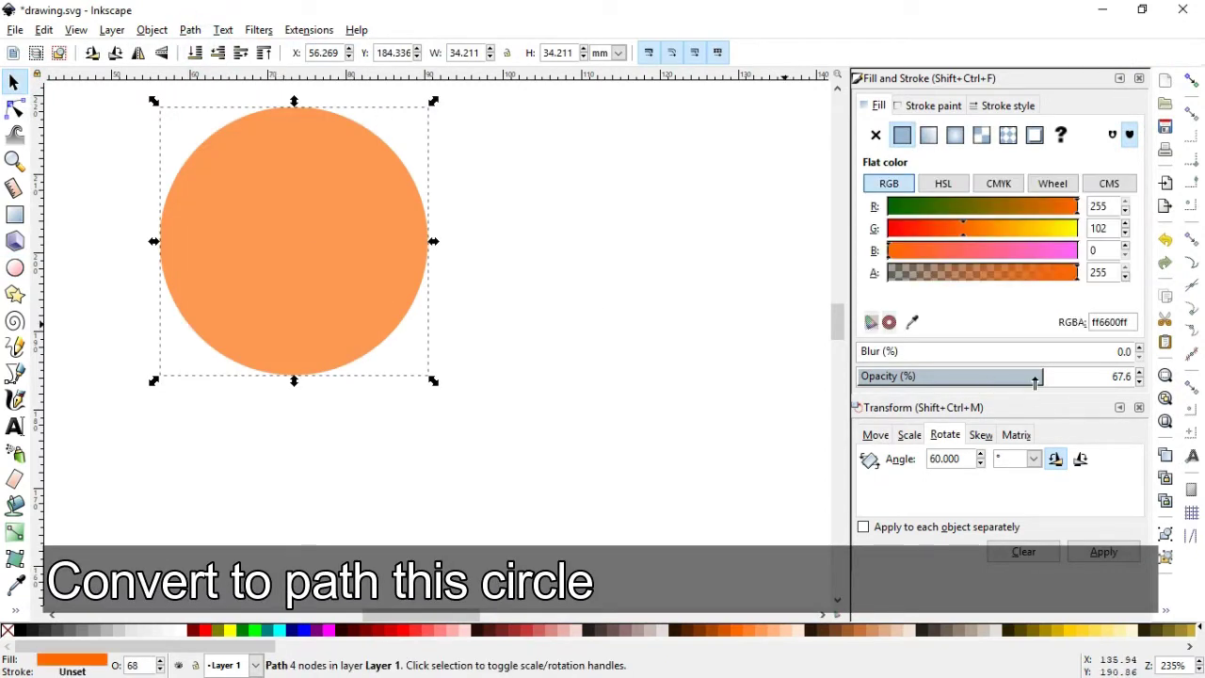
drag(1034, 381, 1032, 378)
- Duplicate the circle and shift the copy diagonally down and to the right so it overlaps most of the original
right_click(321, 207)
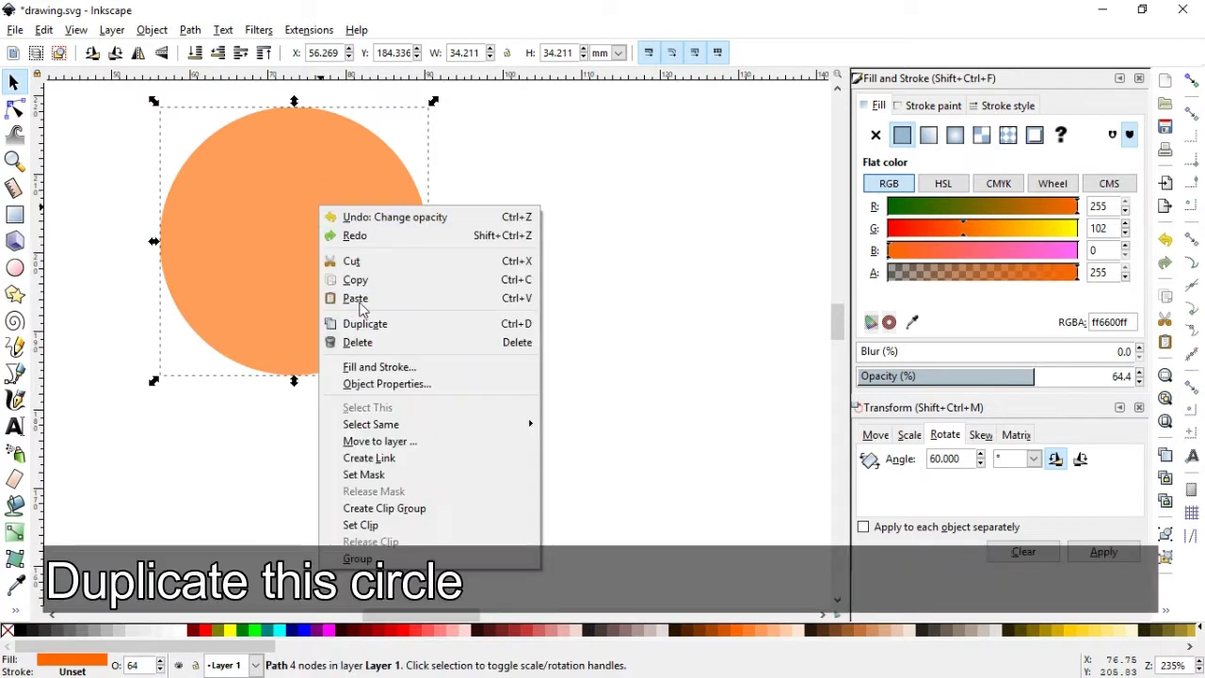
click(371, 323)
drag(317, 255, 353, 278)
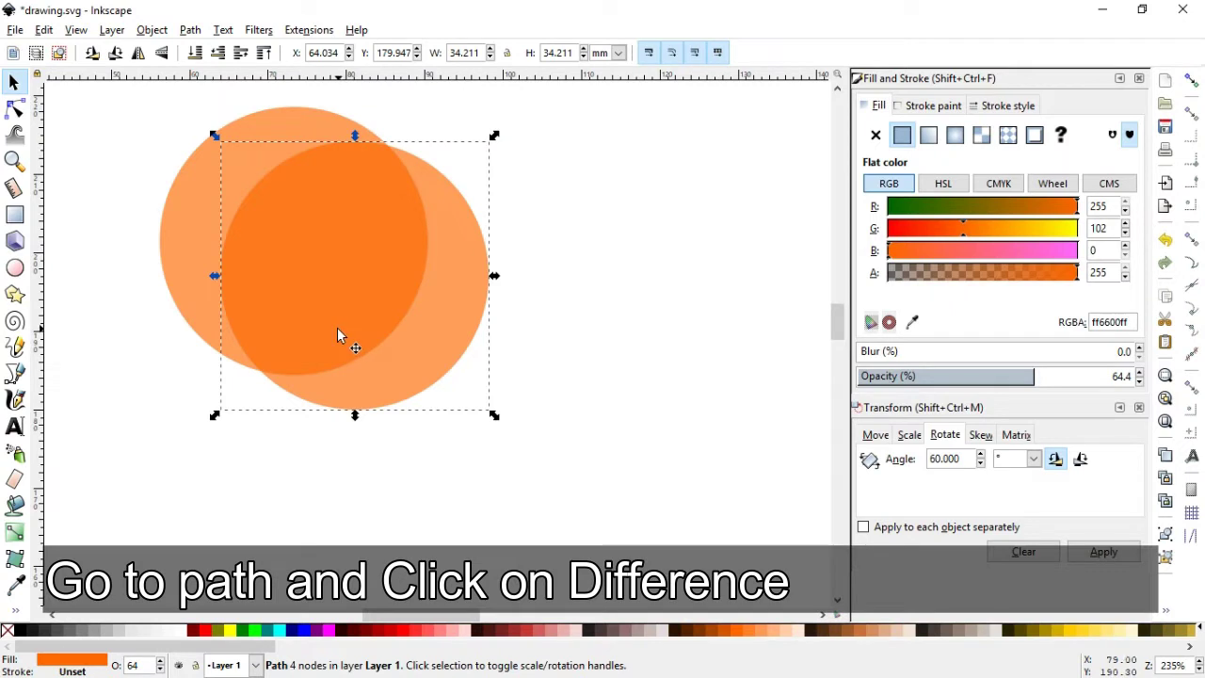
- Subtract the offset copy from the original circle with the Difference operation to form a crescent
key(shift)
shift+click(196, 228)
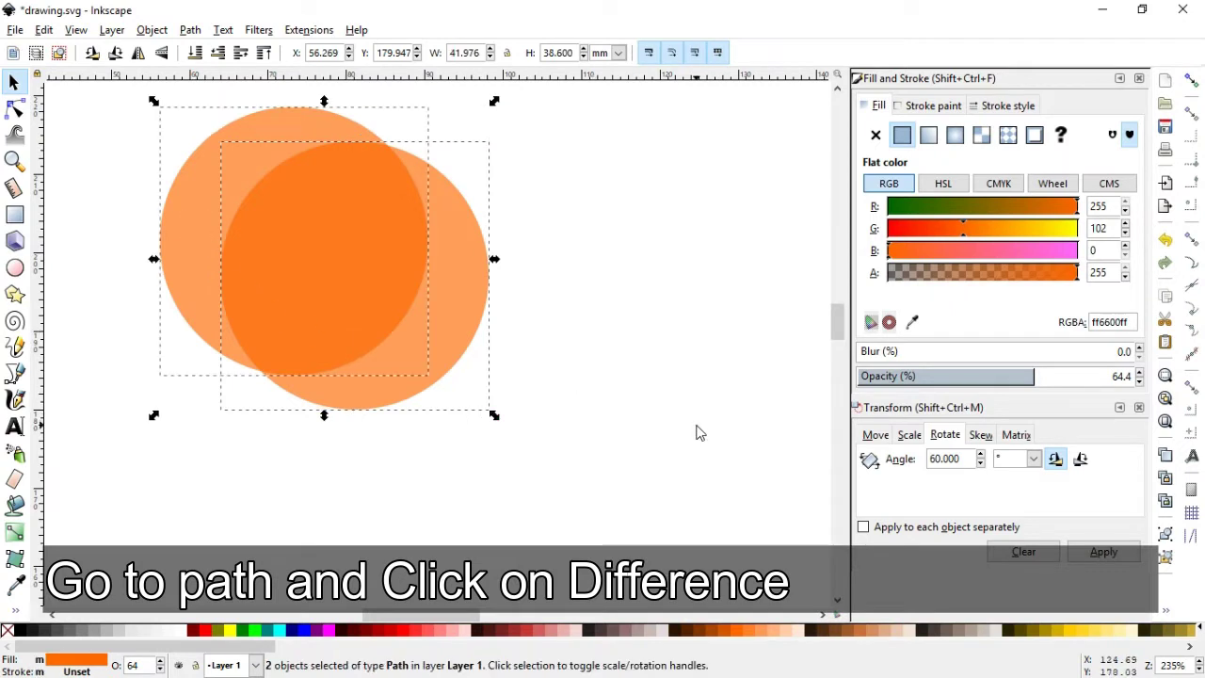
click(191, 30)
click(243, 150)
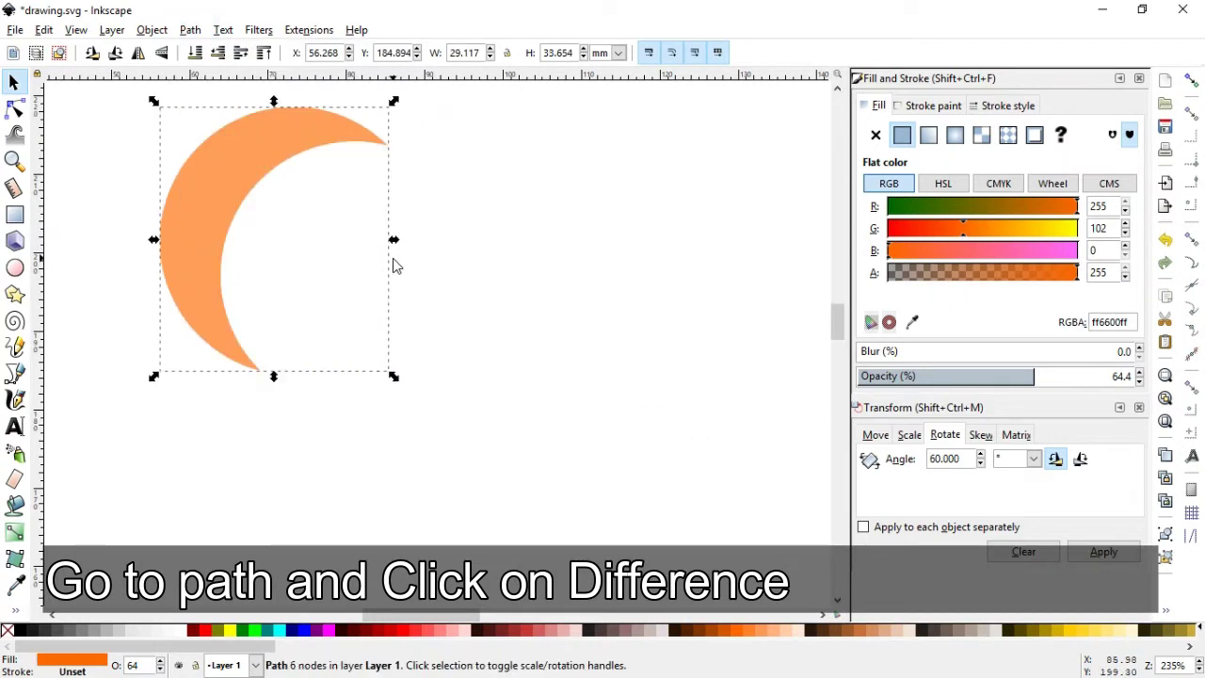
- Move the crescent's rotation centre down into its hollow, to about 71.6 mm, 191.8 mm
click(486, 302)
click(210, 296)
click(197, 280)
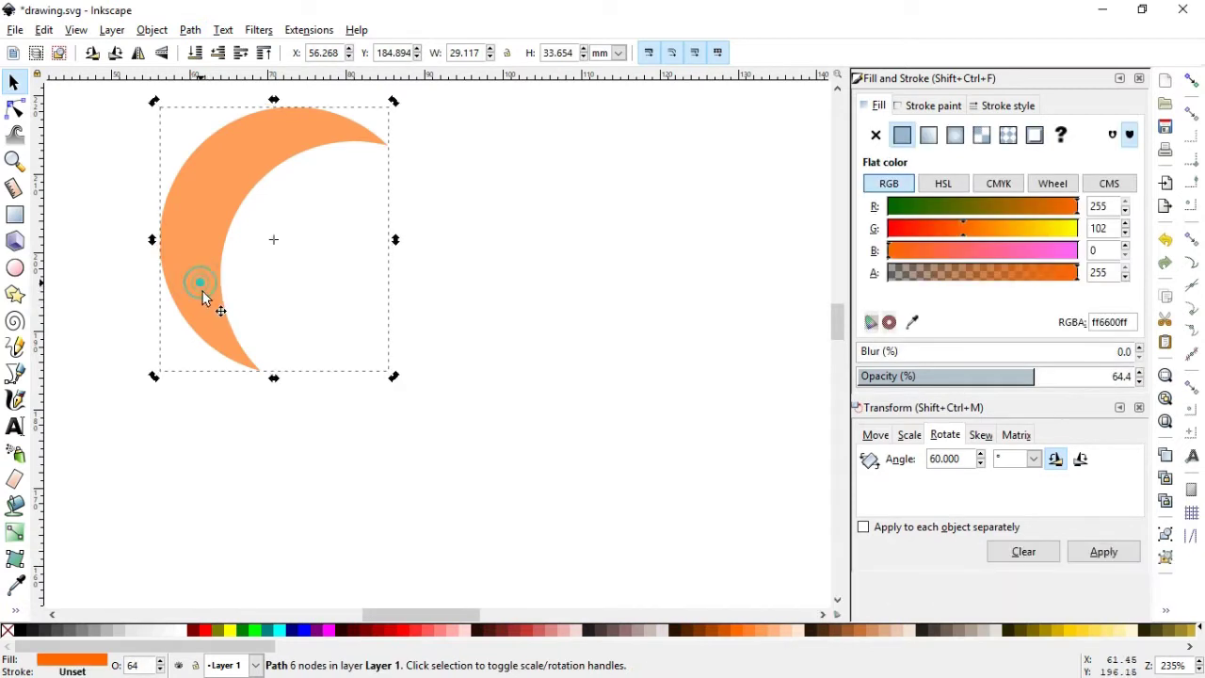
drag(276, 244, 283, 269)
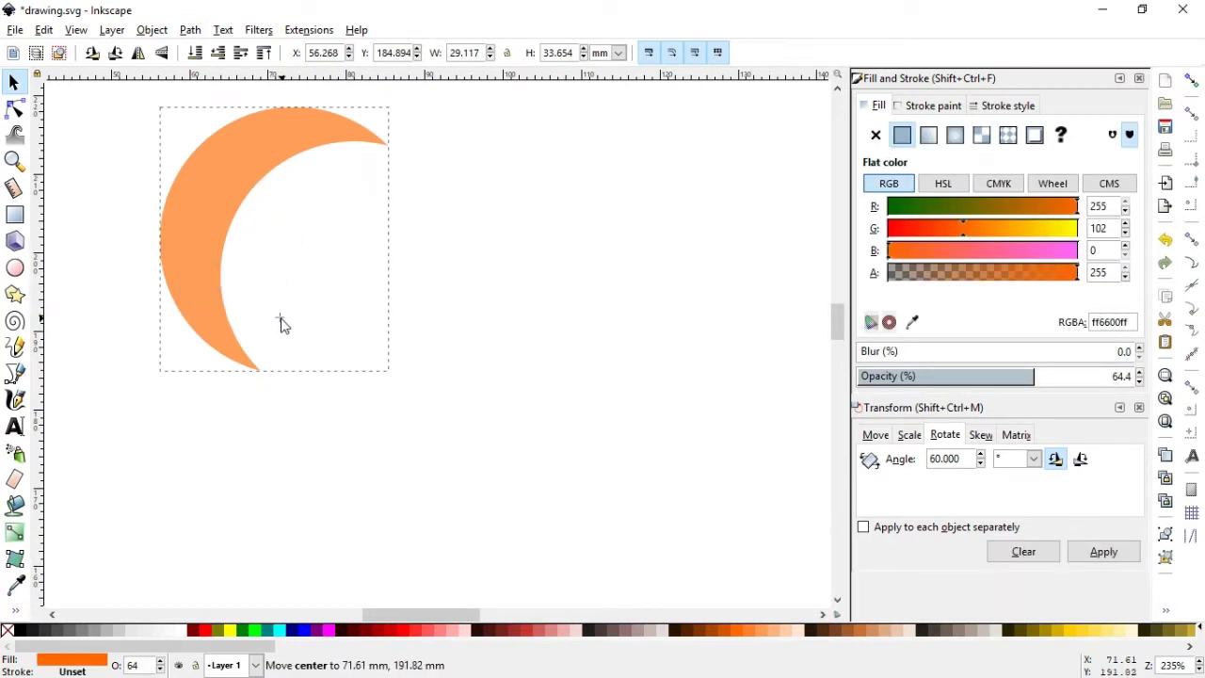
drag(283, 323, 279, 319)
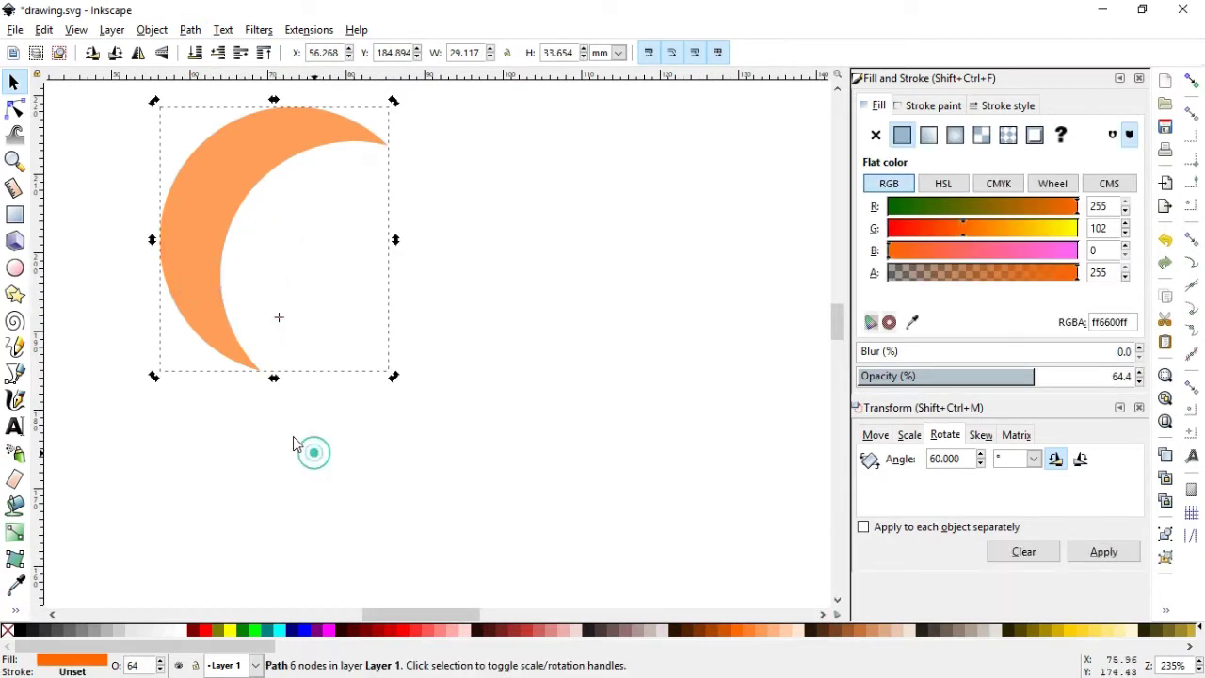
- Draw a small rectangle about 0.73 × 0.70 mm at the crescent's rotation centre
click(301, 446)
click(14, 161)
drag(161, 247, 348, 378)
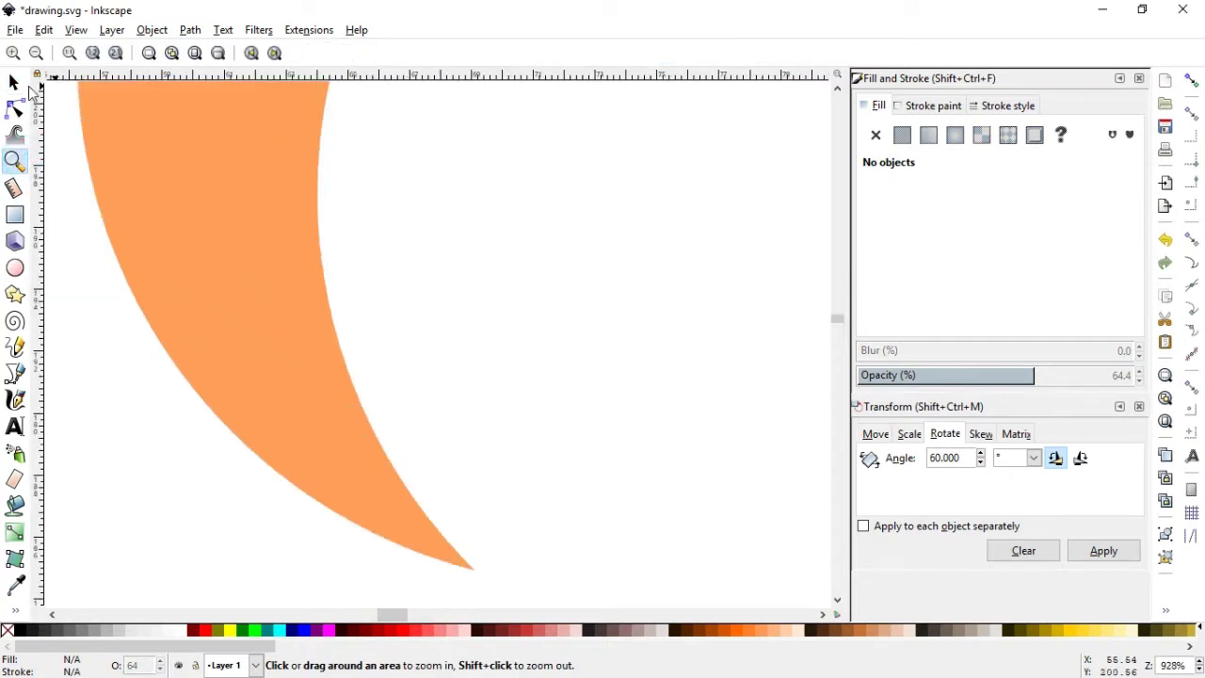
click(14, 83)
click(198, 242)
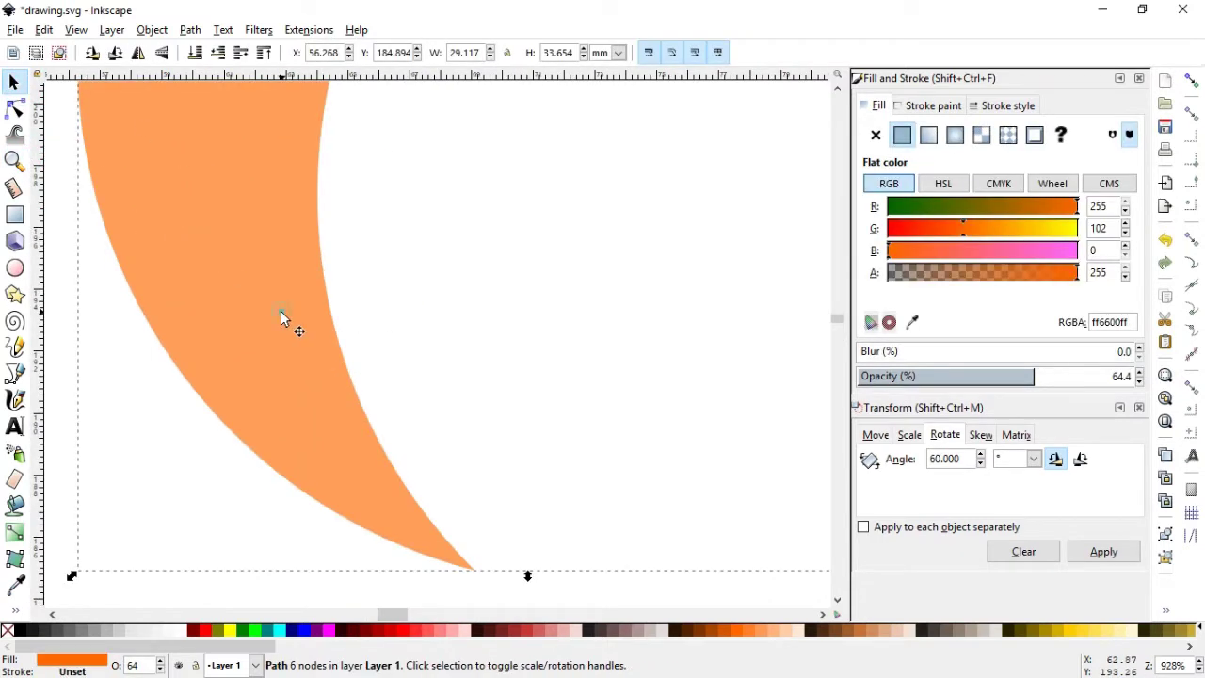
click(14, 161)
drag(272, 283, 668, 465)
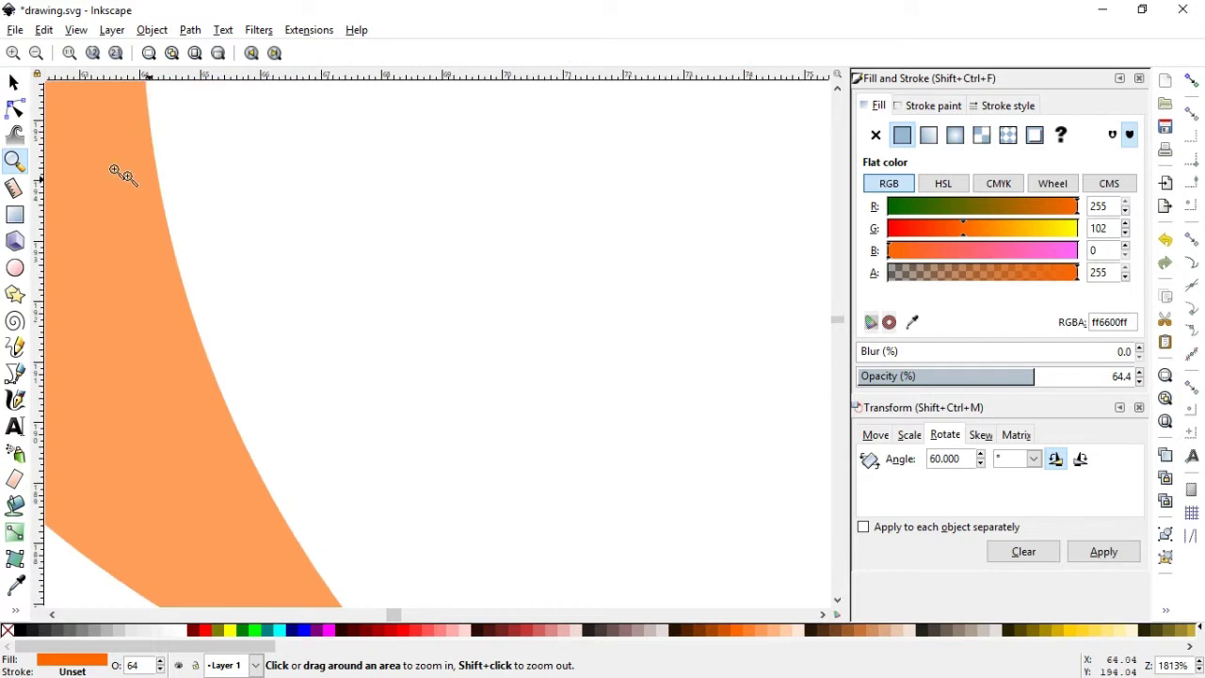
key(s)
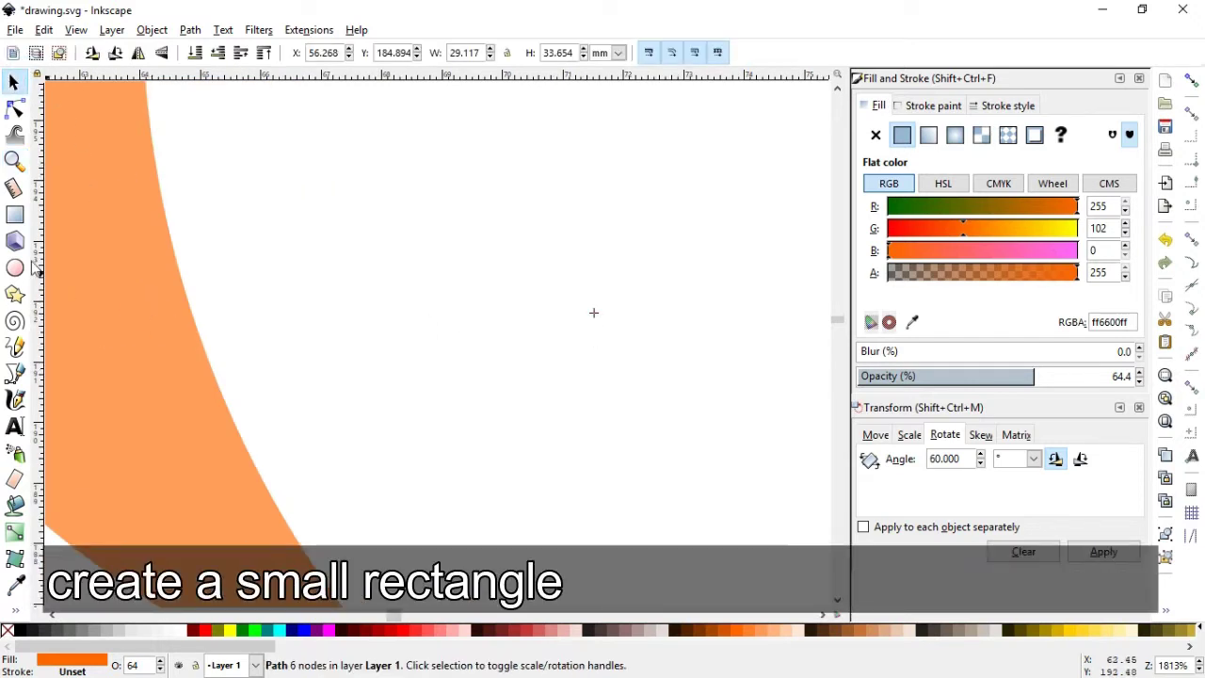
click(15, 215)
drag(587, 285, 630, 321)
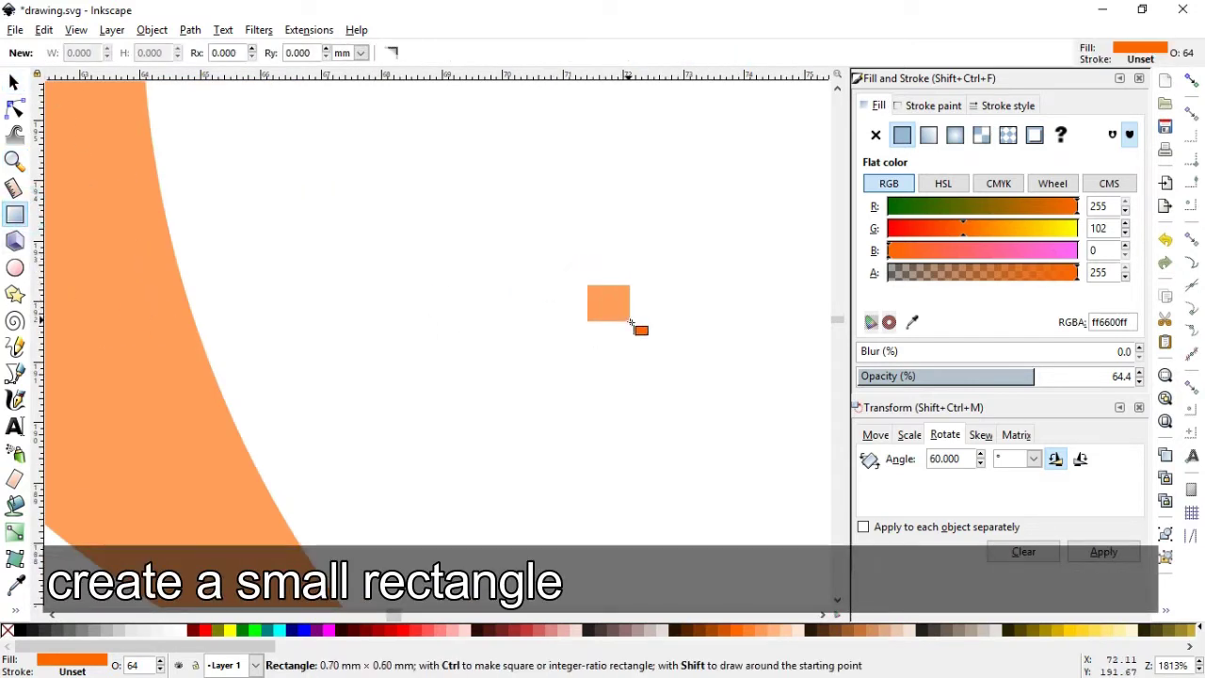
- Convert the small rectangle to a path and nudge it slightly up and to the right
click(14, 82)
click(190, 31)
click(231, 48)
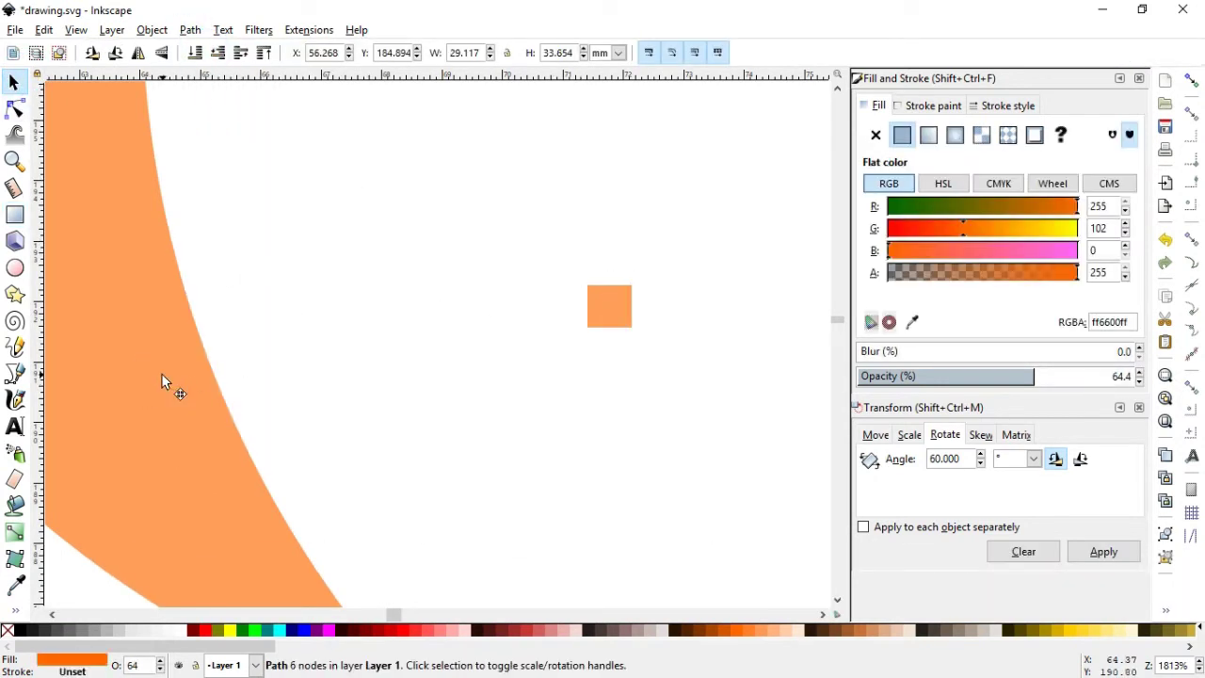
click(616, 312)
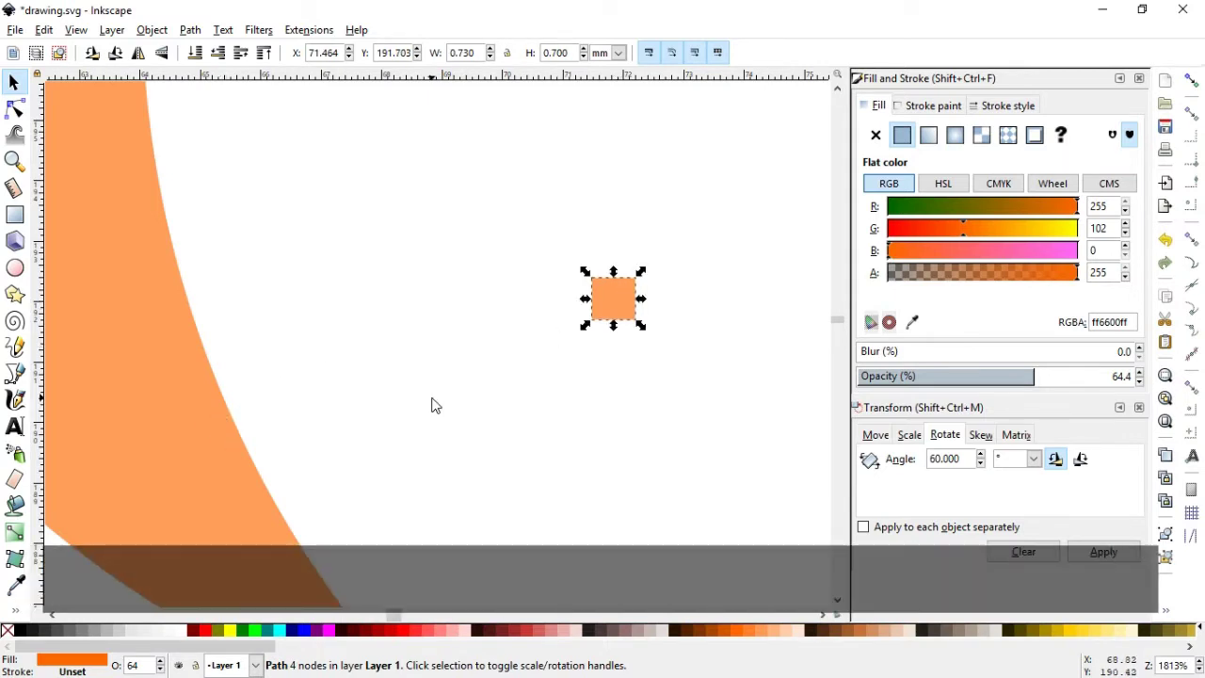
- Align the crescent's rotation centre exactly with the lower-left corner of the small rectangle
key(minus)
key(minus)
click(241, 464)
click(268, 386)
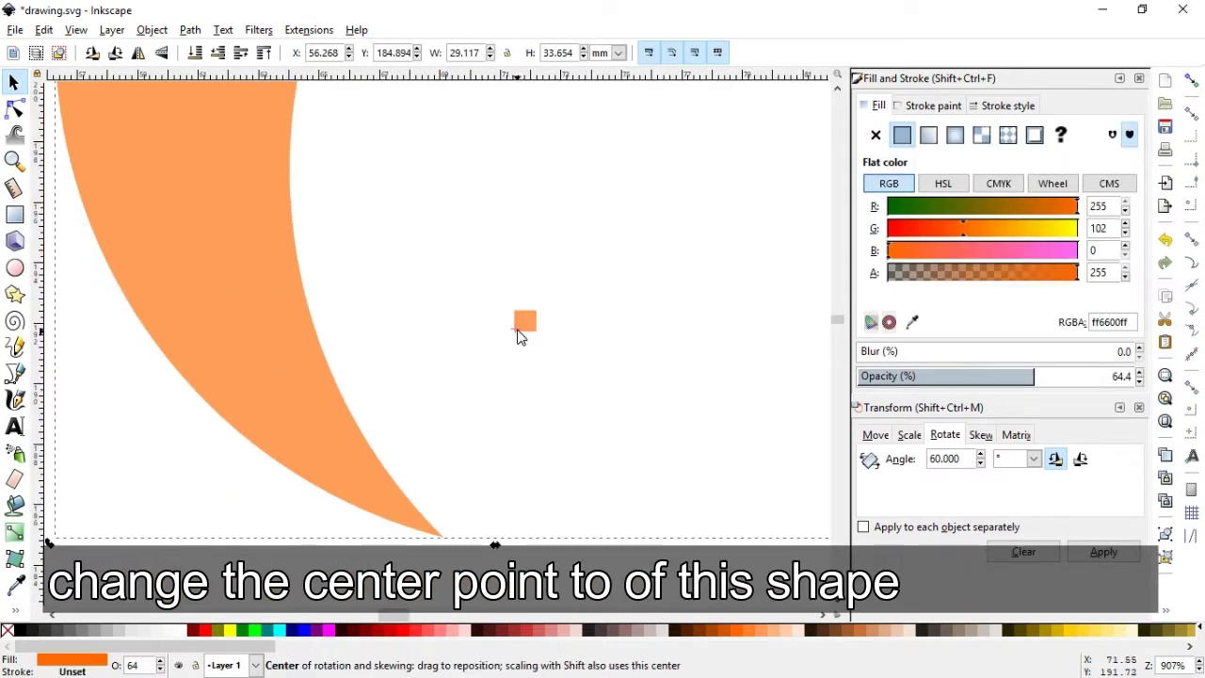
drag(514, 339, 516, 343)
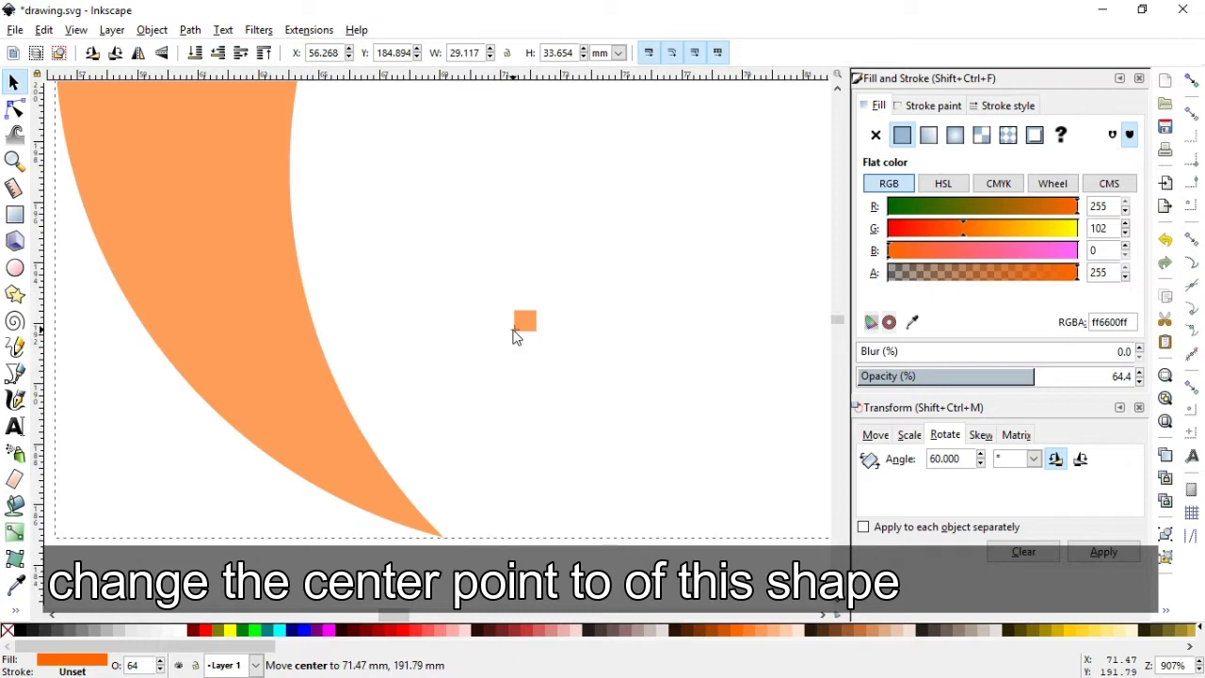
drag(516, 351, 515, 331)
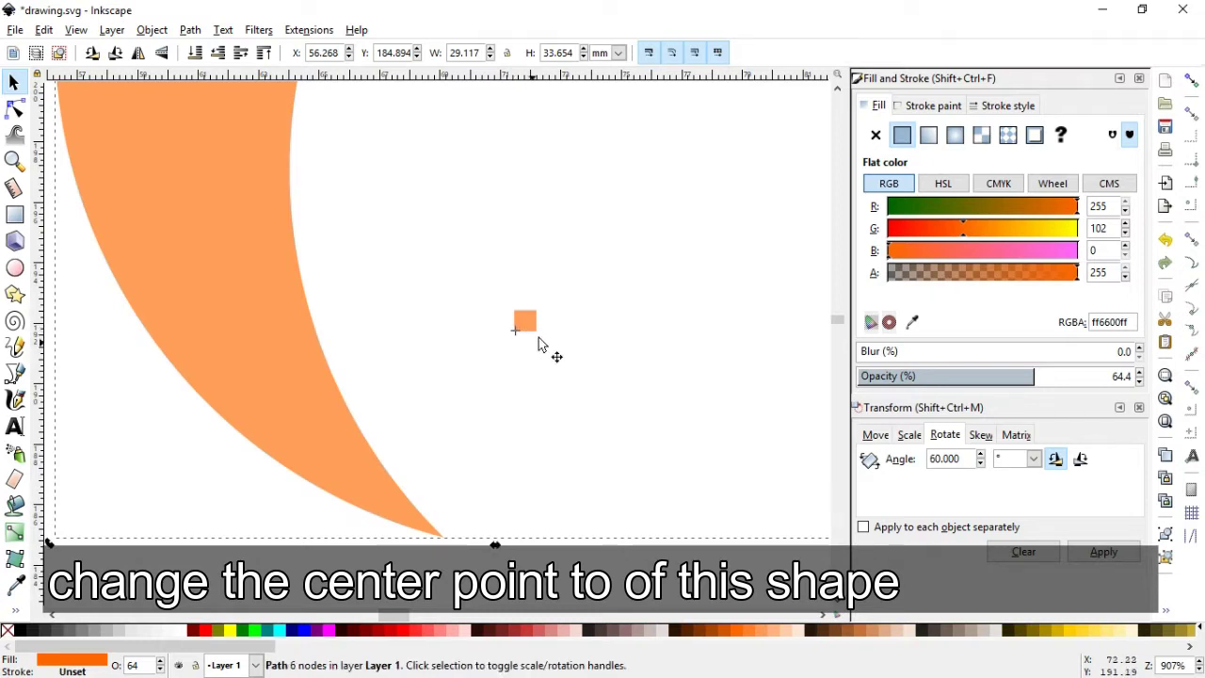
click(14, 160)
drag(271, 286, 541, 392)
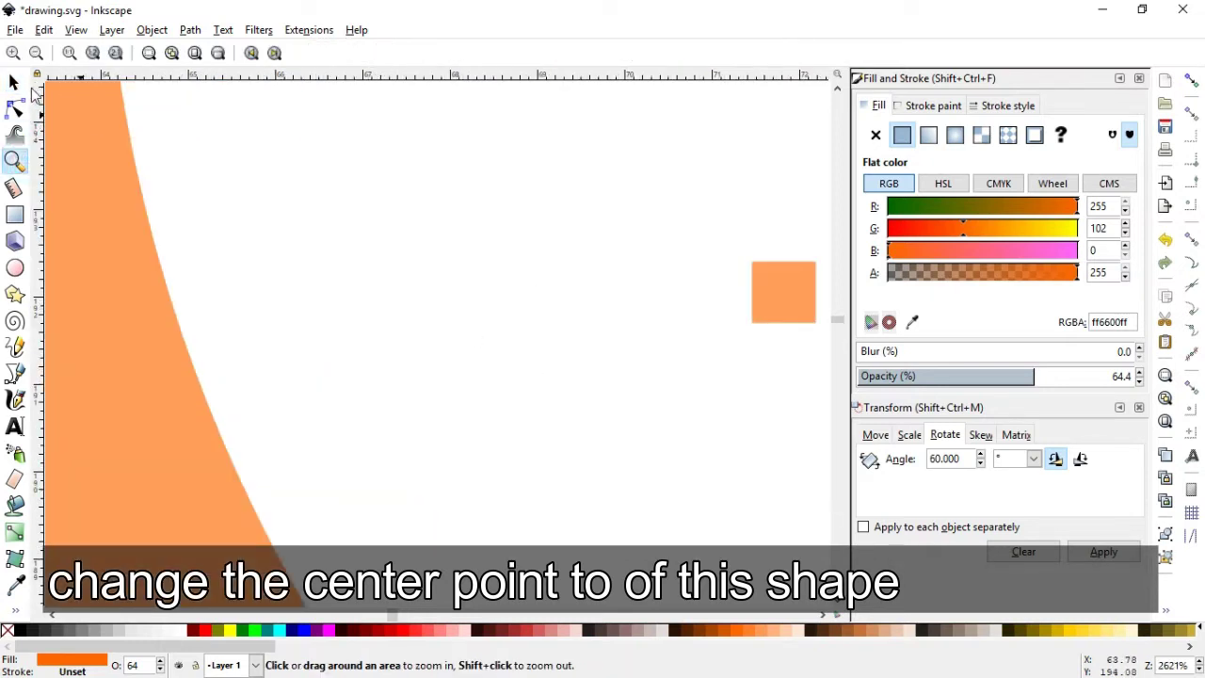
key(s)
drag(755, 320, 753, 324)
key(minus)
key(minus)
key(minus)
key(minus)
key(minus)
key(minus)
key(minus)
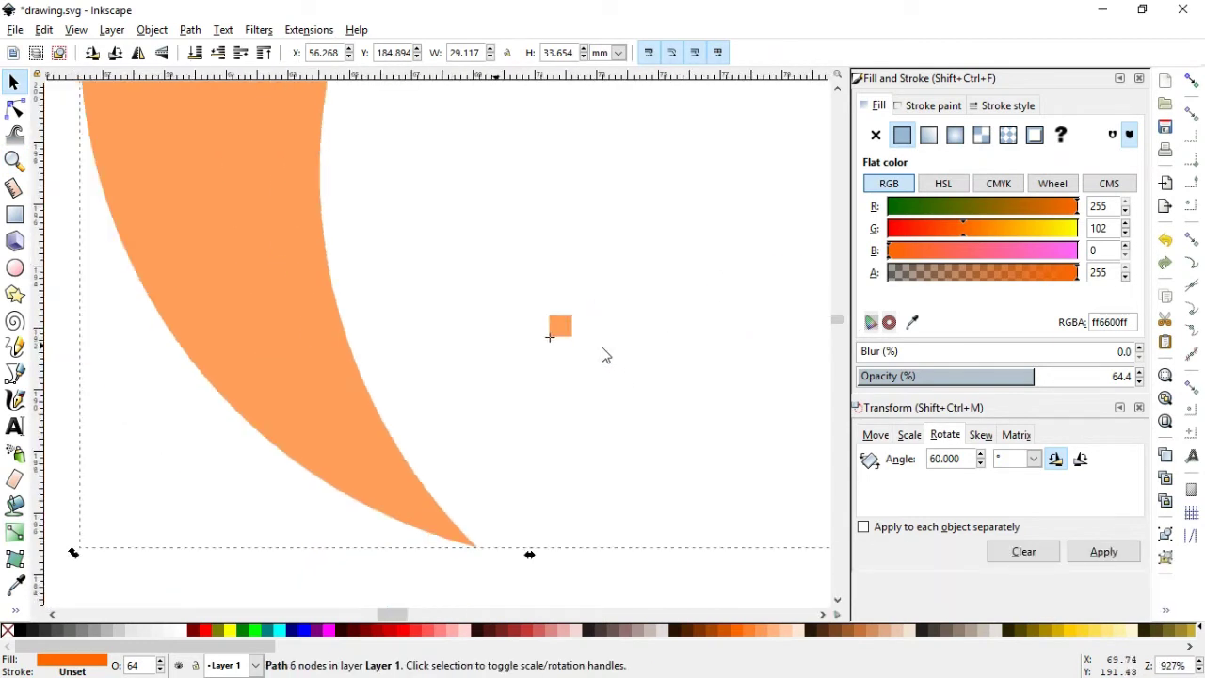
- Duplicate the crescent and rotate the copy 60° counterclockwise about the shifted rotation centre
click(681, 349)
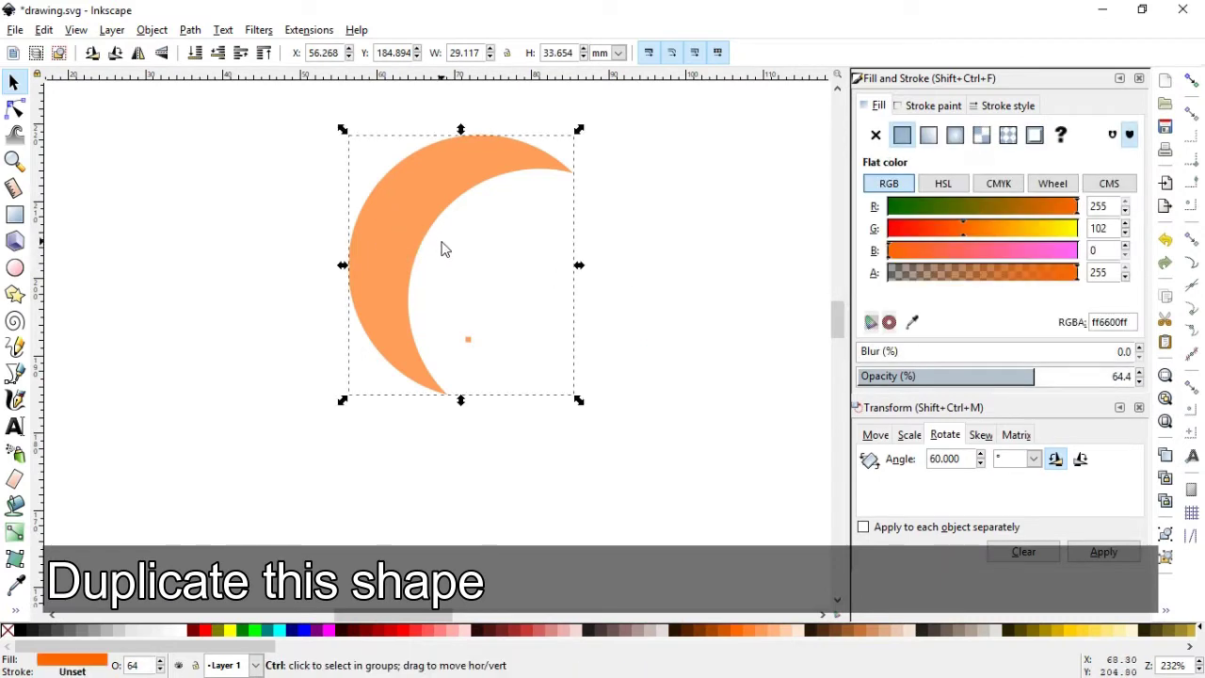
key(ctrl+d)
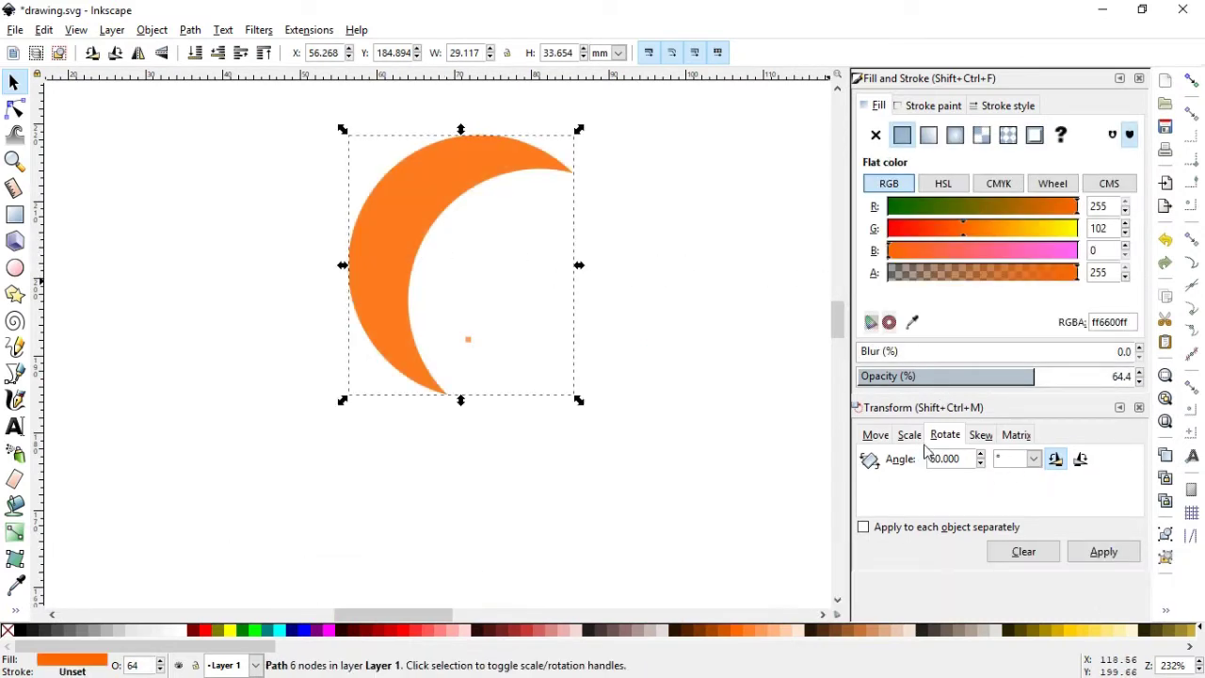
click(1105, 552)
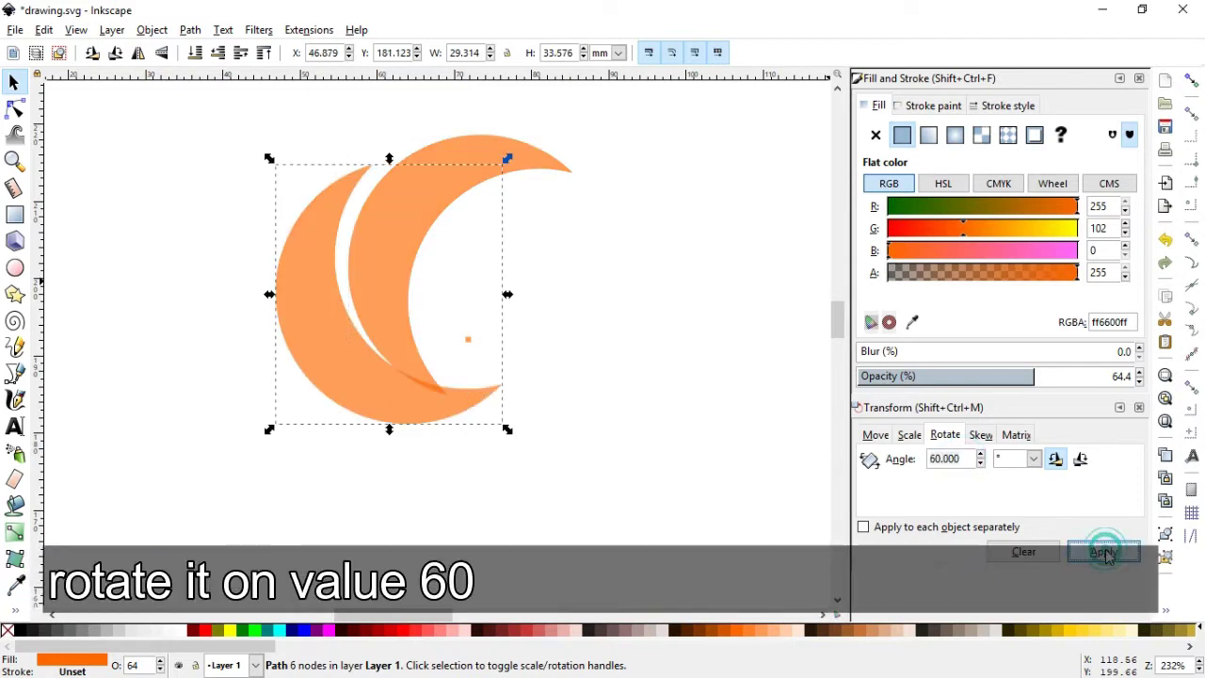
- Move the original crescent's leftmost node outward to the copy's inner edge and extend the top node's left handle to close the gap
click(636, 275)
click(423, 193)
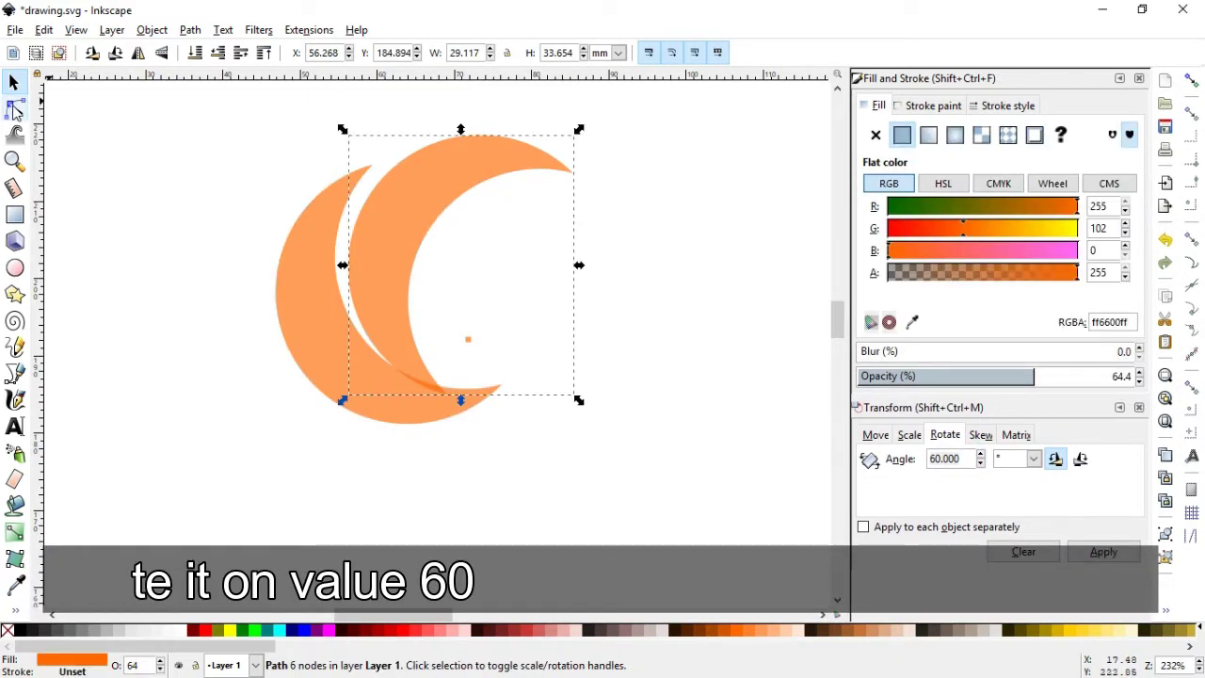
click(14, 111)
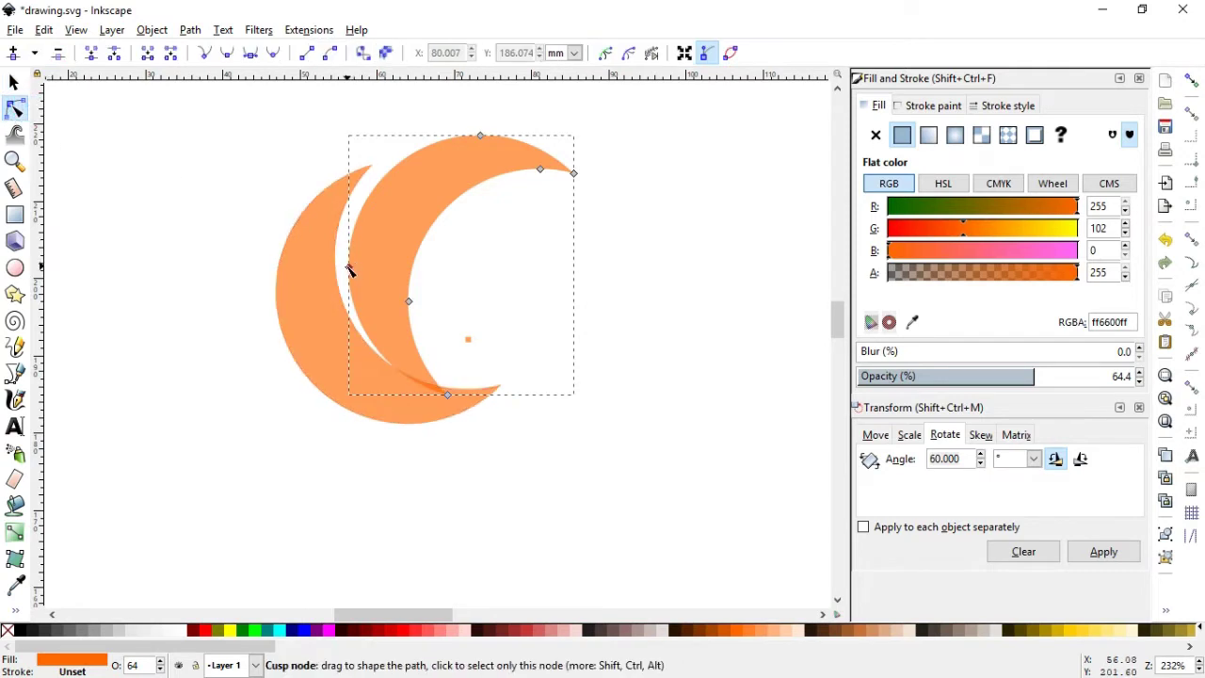
drag(347, 267, 334, 267)
key(shift+a)
drag(411, 131, 372, 130)
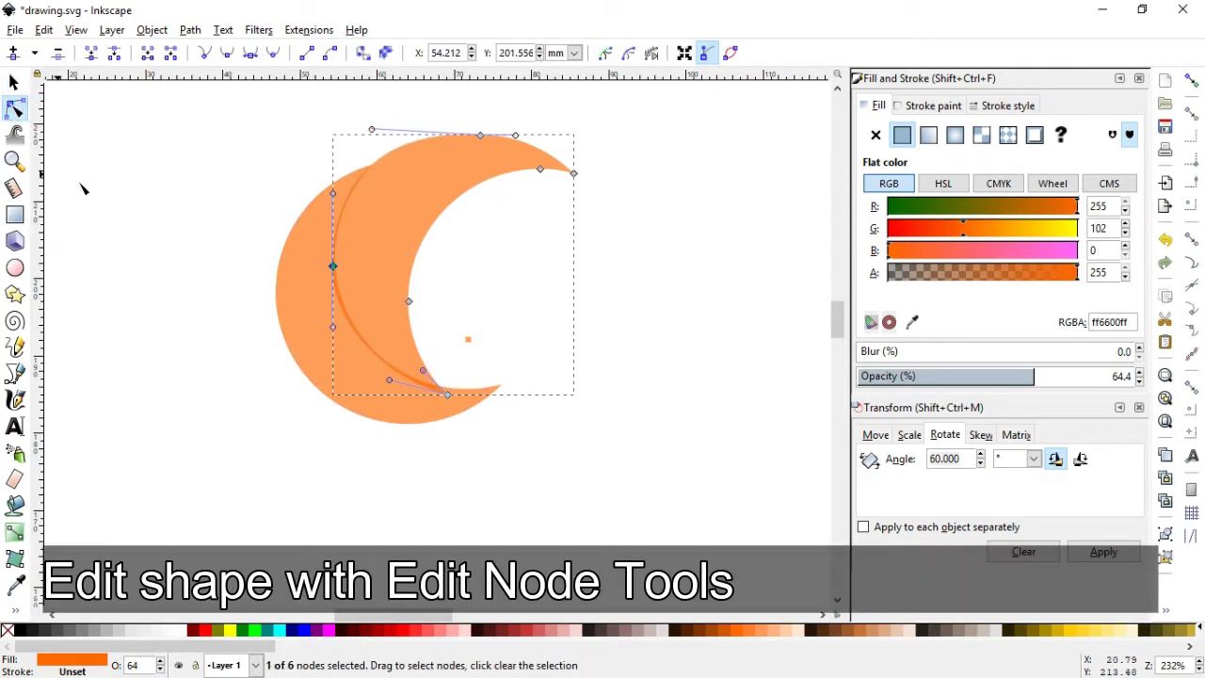
click(15, 82)
- Adjust the inner handle of the original crescent's lower tip node to reshape the inner curve near the tip
key(n)
click(447, 393)
drag(425, 374, 439, 355)
- Delete the rotated crescent copy
click(14, 83)
click(194, 263)
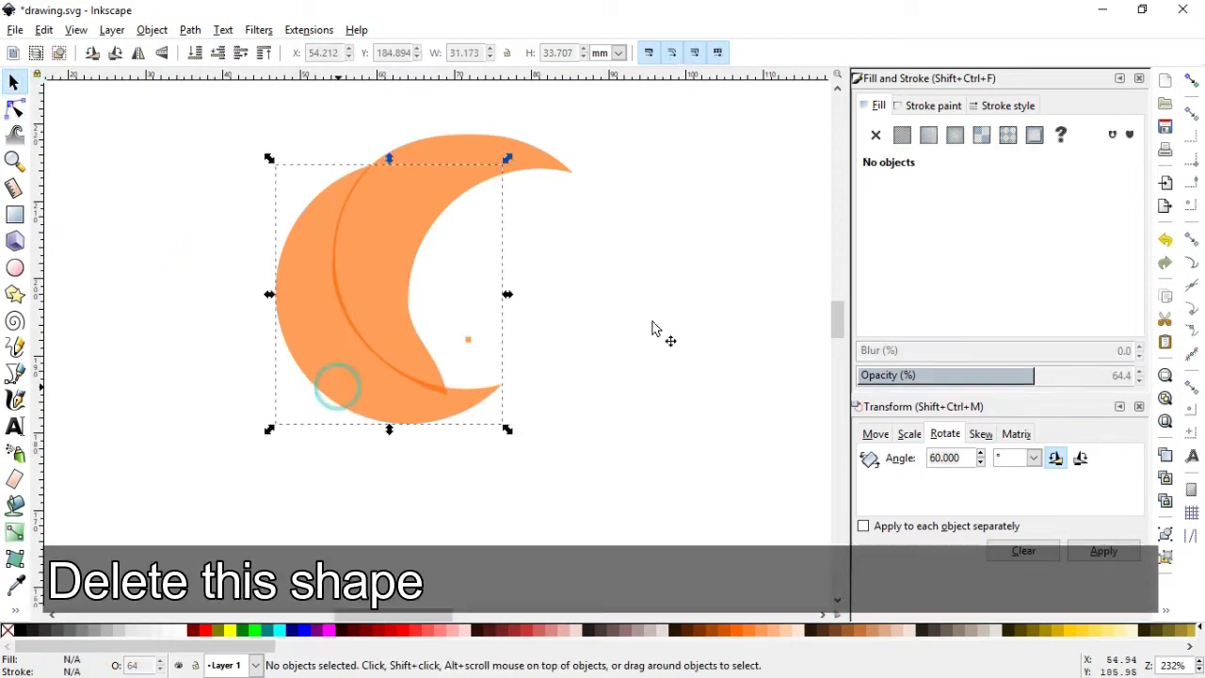
key(Delete)
- Set the reshaped crescent's rotation centre on the small rectangle's lower-left corner again and save the drawing
click(385, 341)
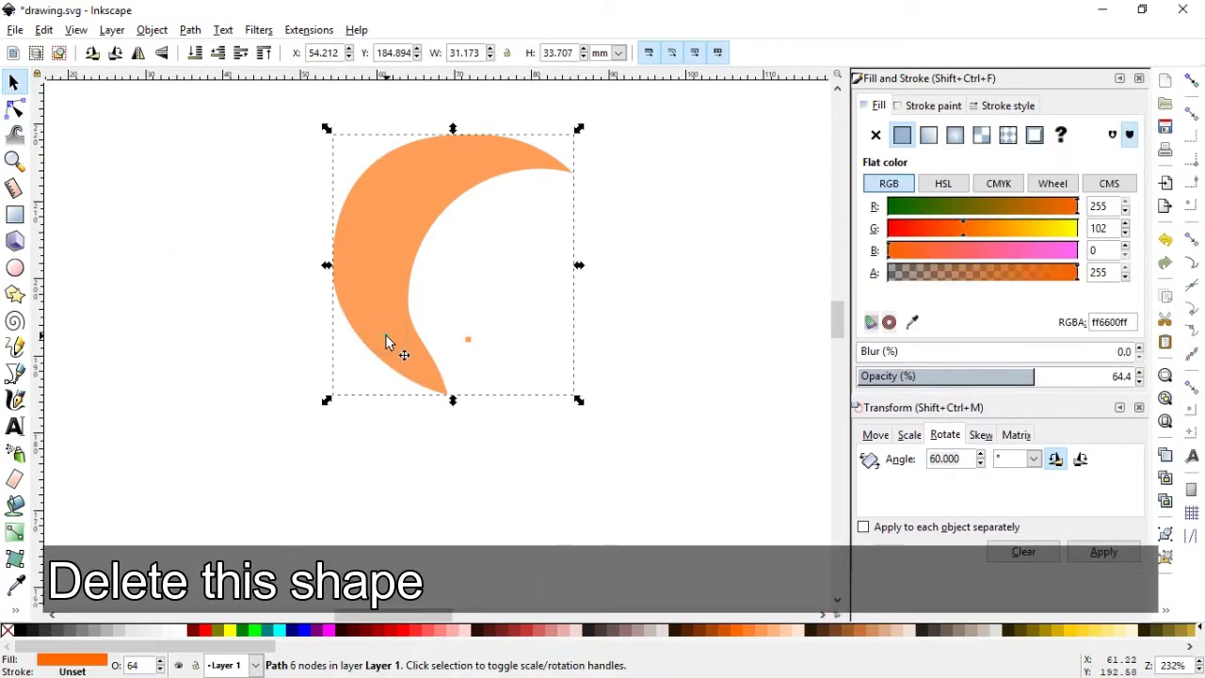
drag(371, 317, 524, 369)
drag(280, 314, 613, 374)
click(14, 83)
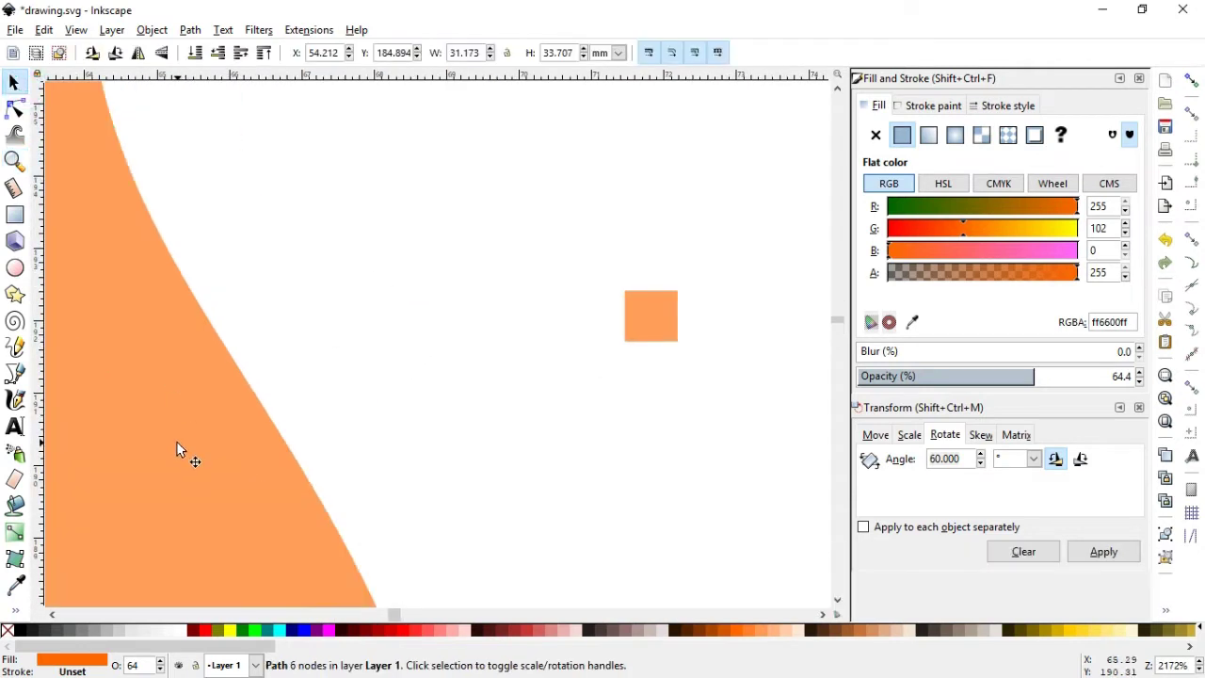
drag(552, 340, 624, 340)
key(z)
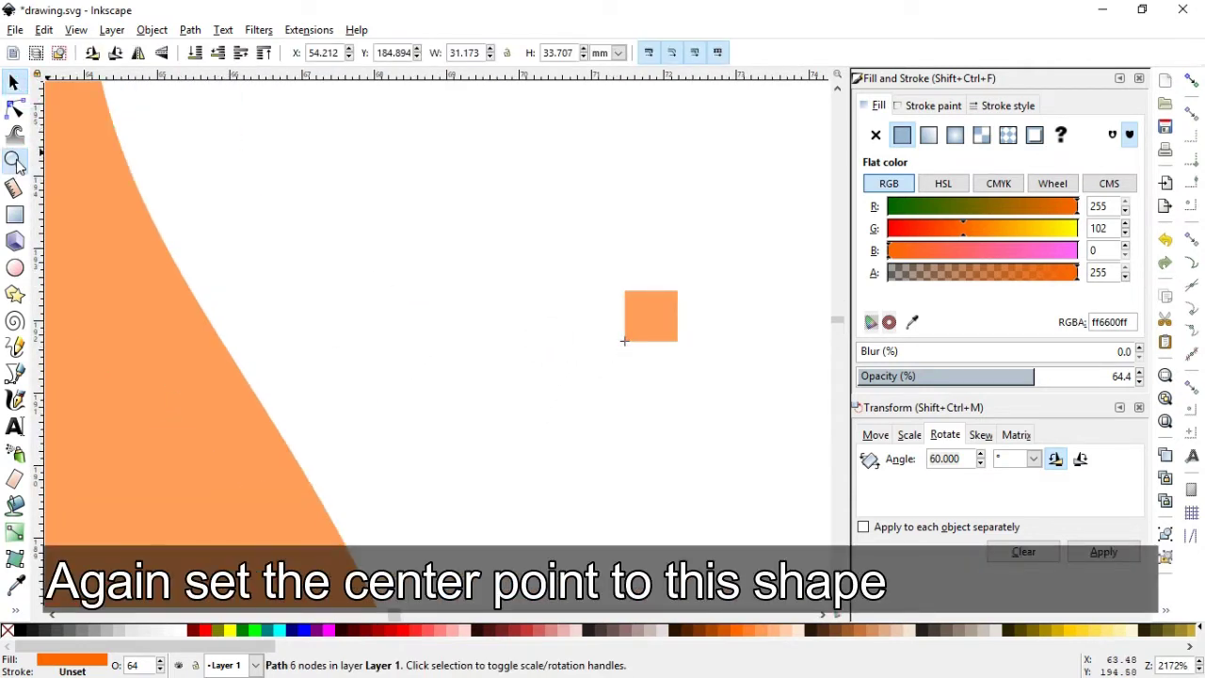
drag(192, 312, 657, 428)
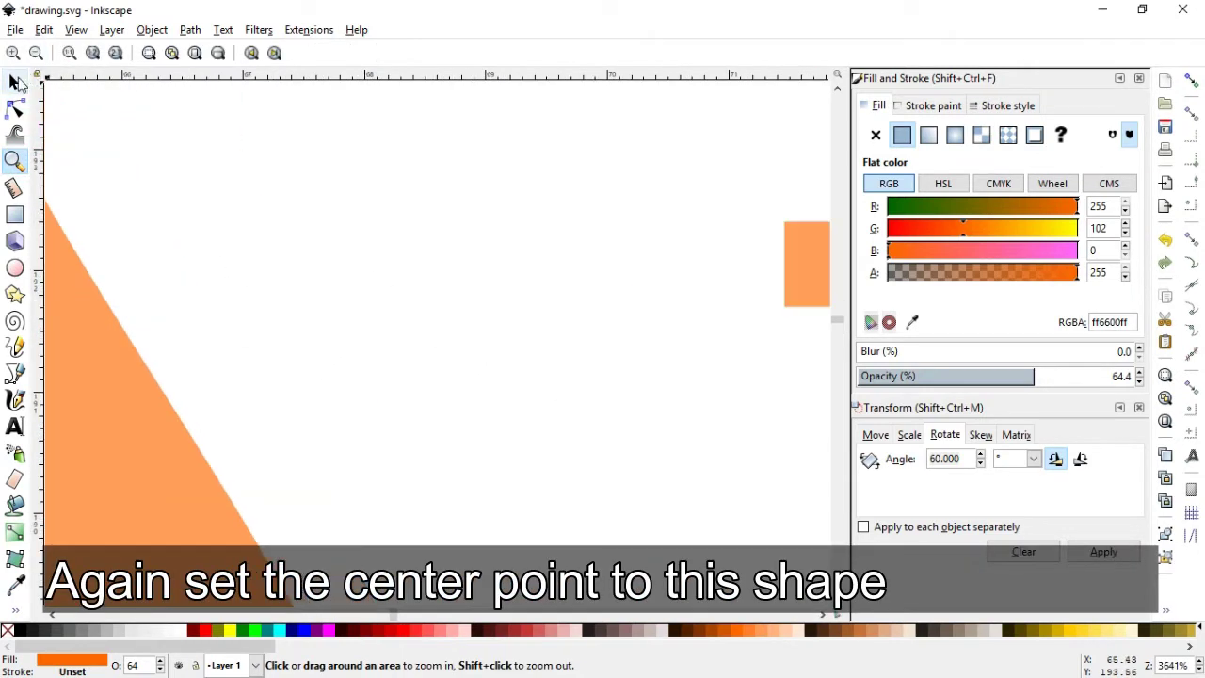
click(14, 83)
click(103, 377)
key(minus)
key(minus)
key(minus)
key(minus)
key(minus)
key(minus)
key(minus)
key(minus)
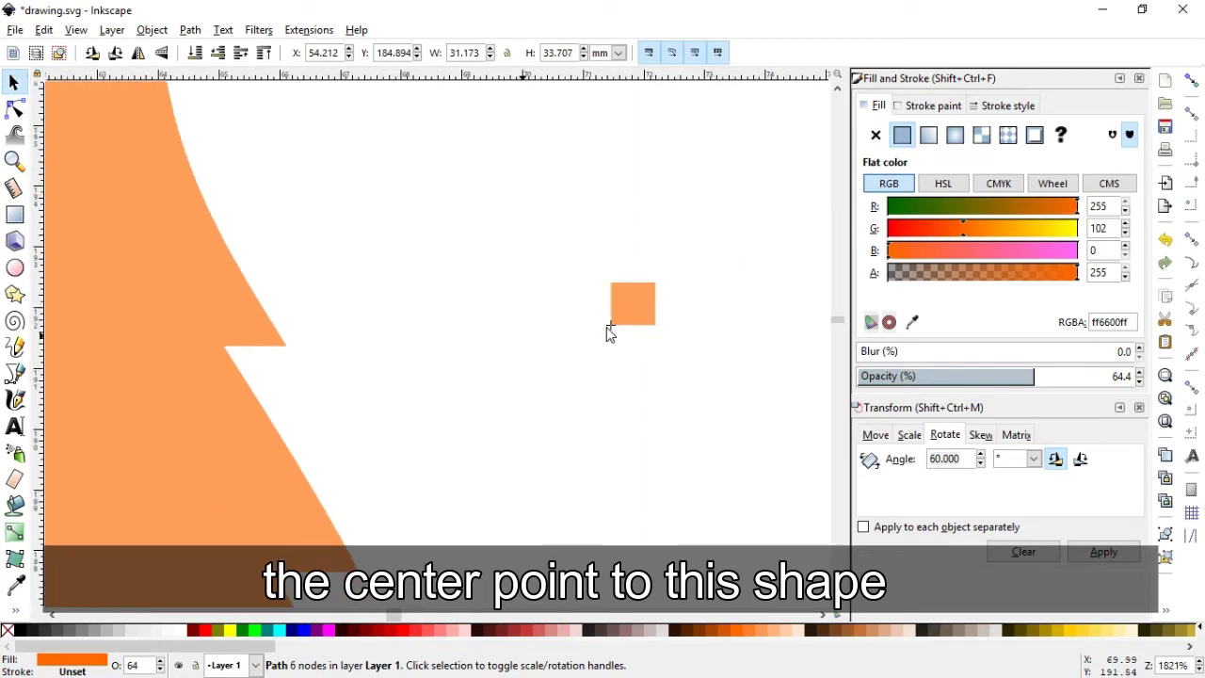
key(ctrl+s)
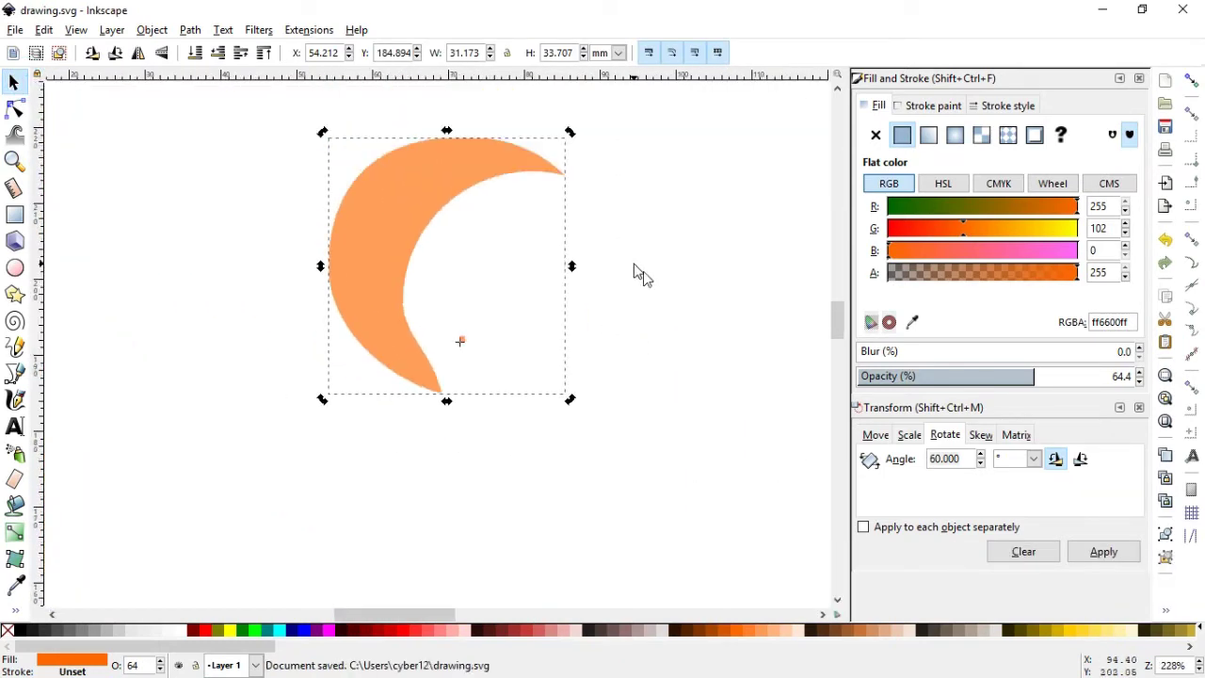
- Duplicate the reshaped crescent and rotate the copy 60° counterclockwise about its rotation centre
click(640, 272)
click(390, 248)
key(ctrl+d)
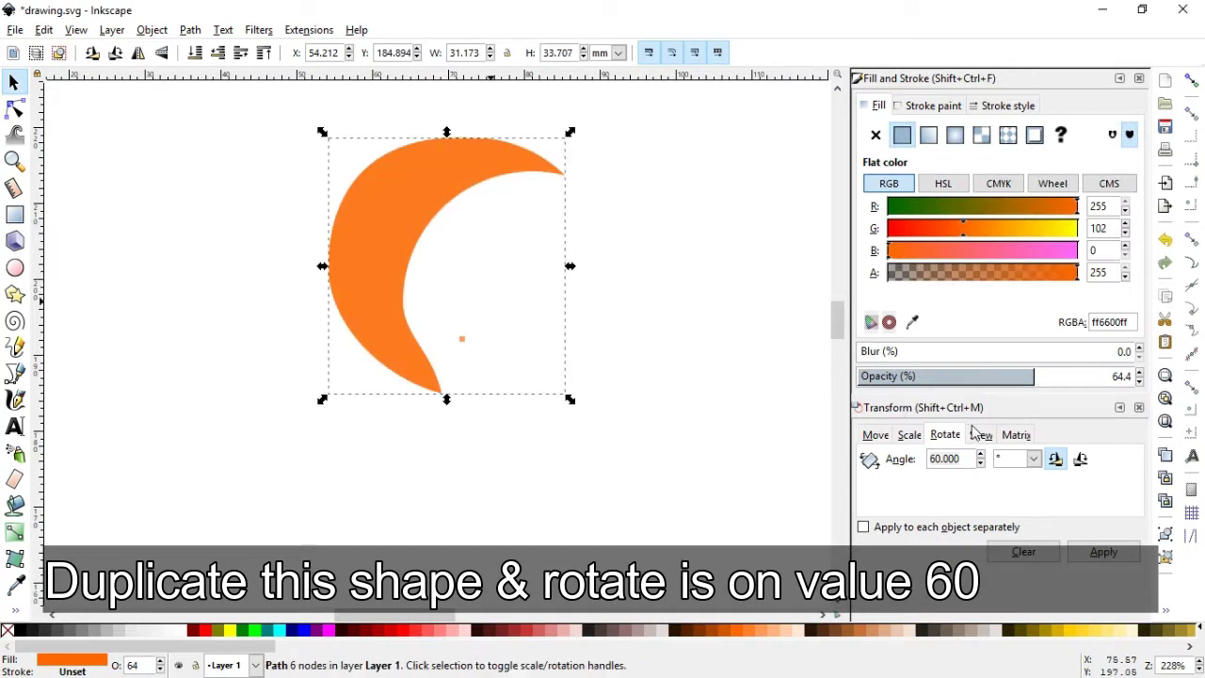
click(1104, 552)
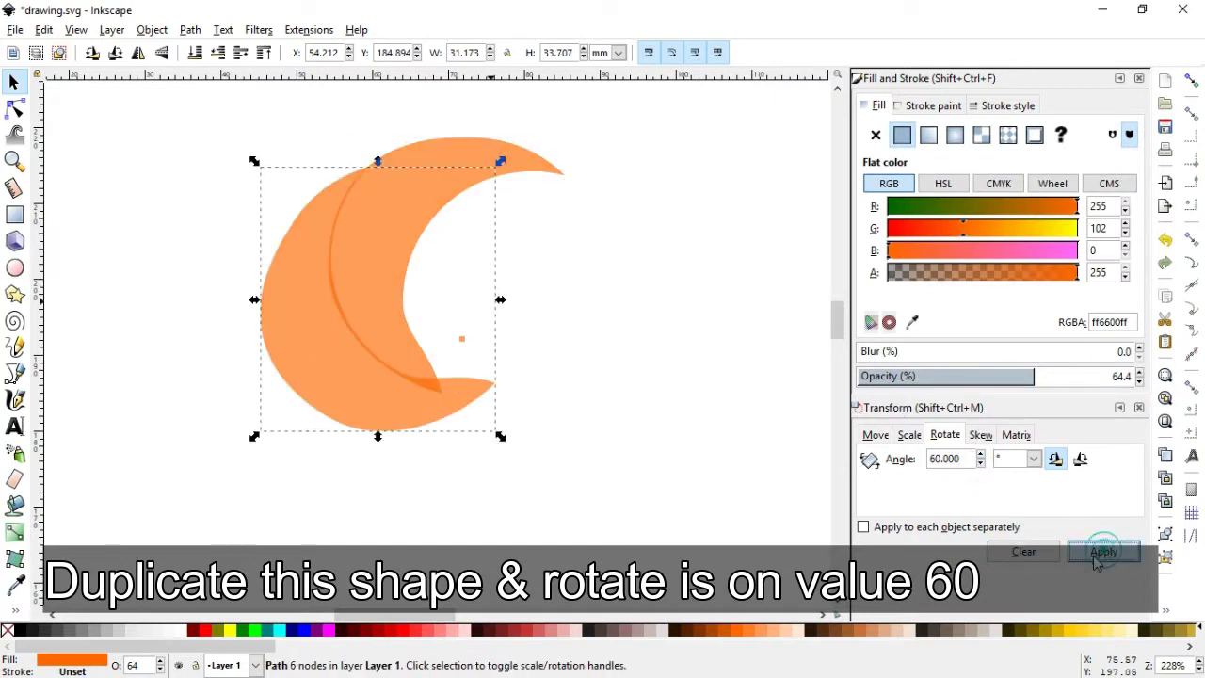
- Set the opacity of both crescents to 100%
click(658, 261)
click(15, 160)
drag(188, 140, 713, 436)
key(s)
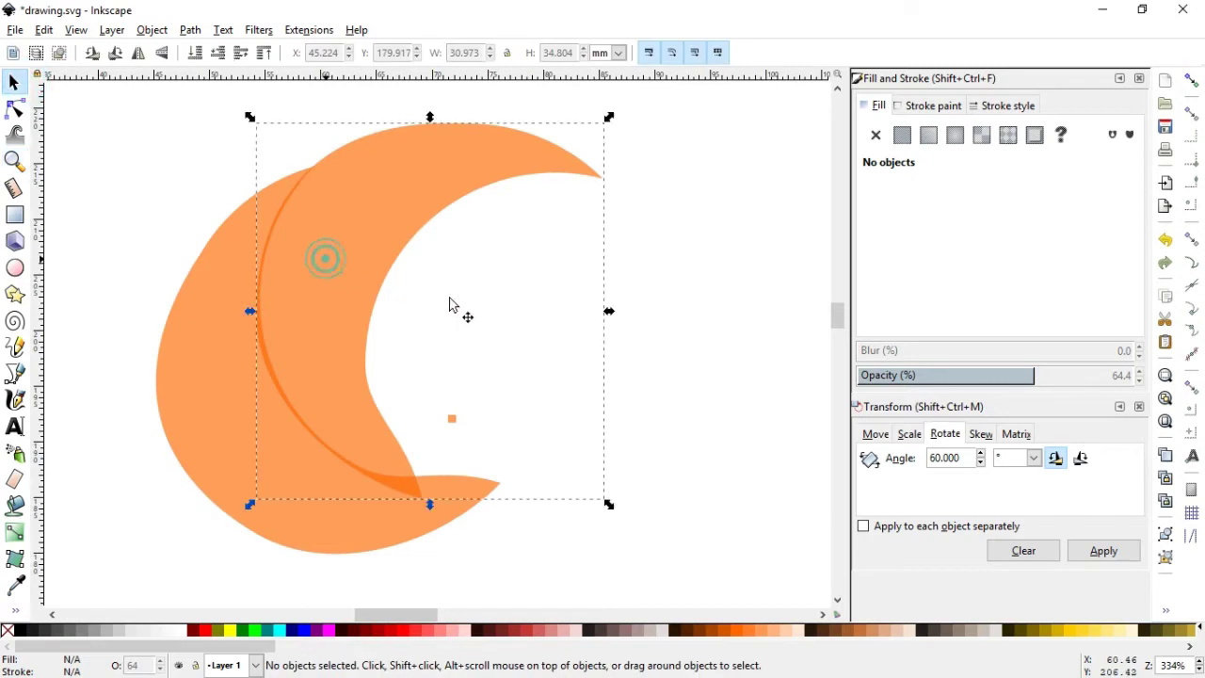
key(ctrl+a)
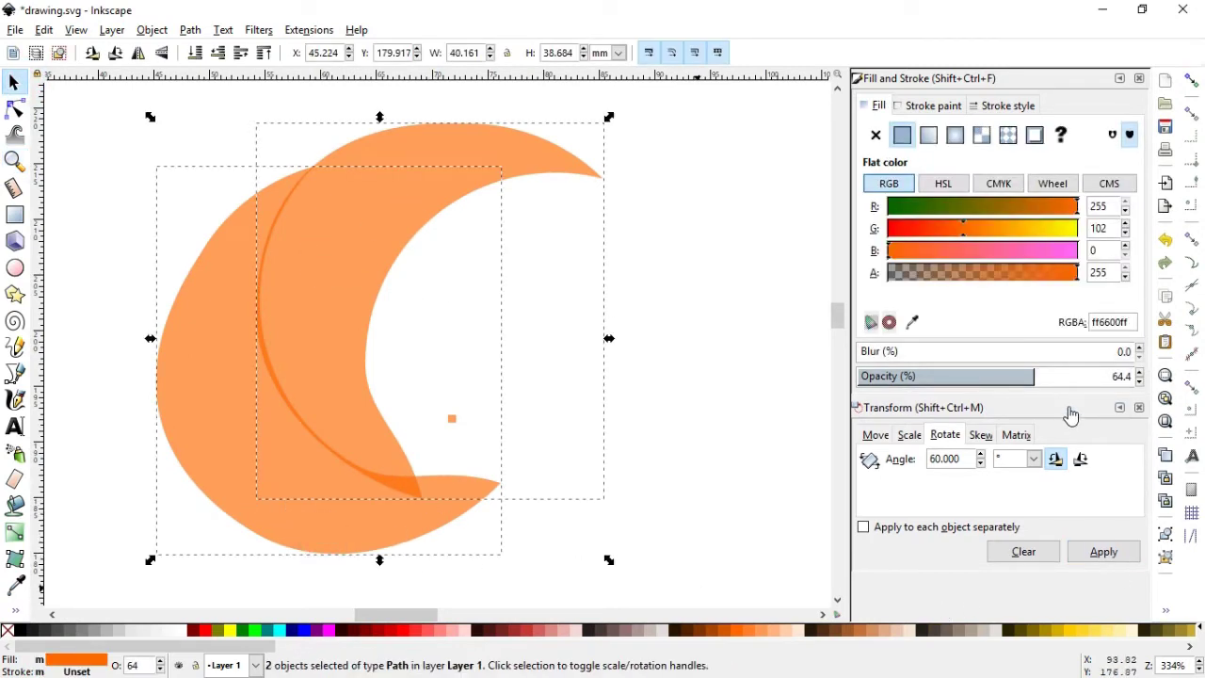
drag(1060, 377, 1135, 375)
click(161, 180)
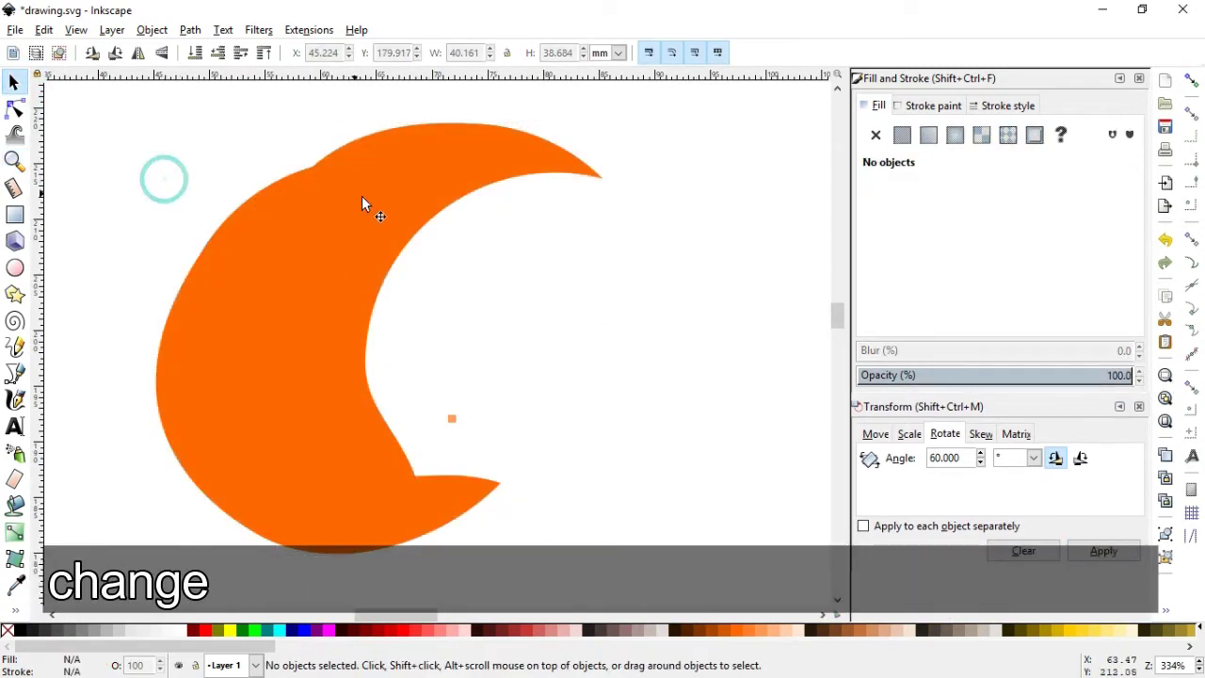
- Fill the upper crescent with red (R 222, G 4, B 40) and save the drawing
click(364, 213)
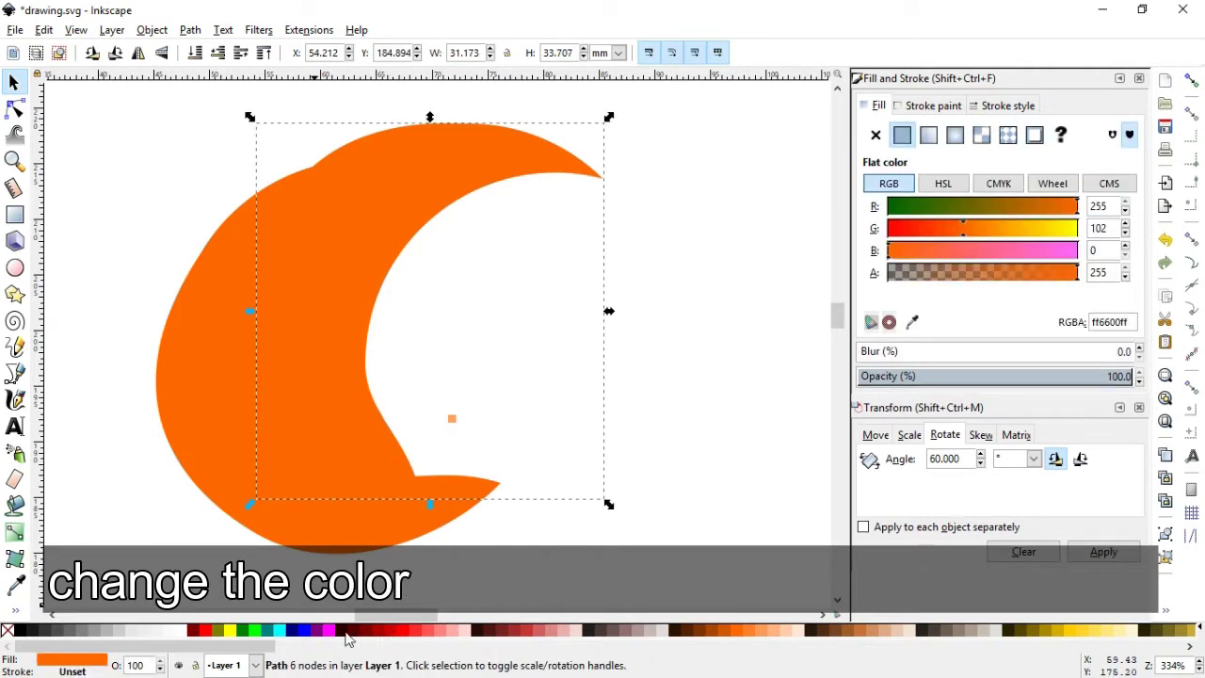
click(386, 630)
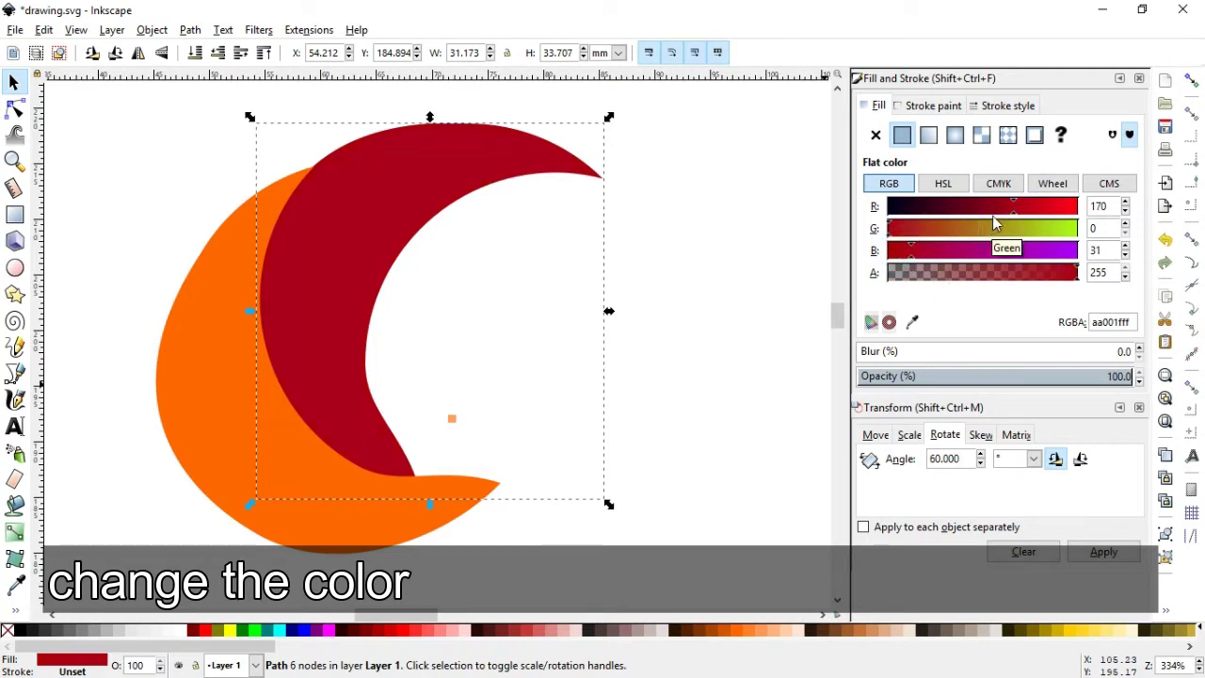
click(1053, 206)
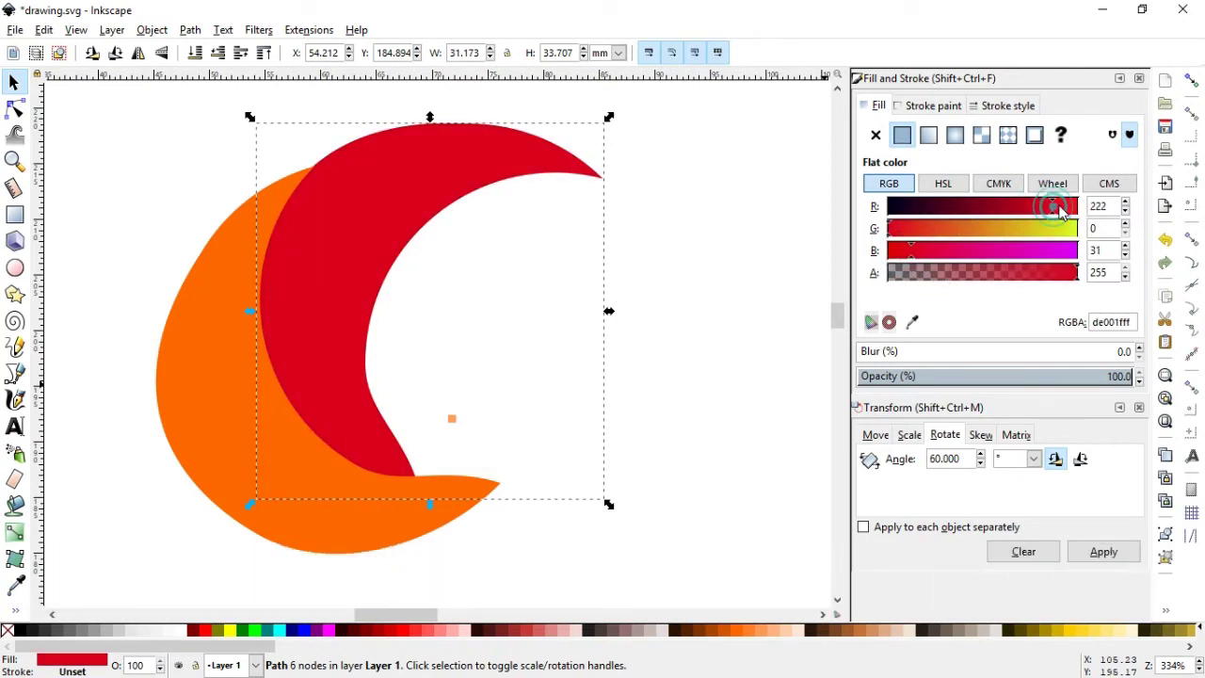
mouse_move(902, 231)
mouse_down()
mouse_move(915, 232)
mouse_move(892, 231)
mouse_up()
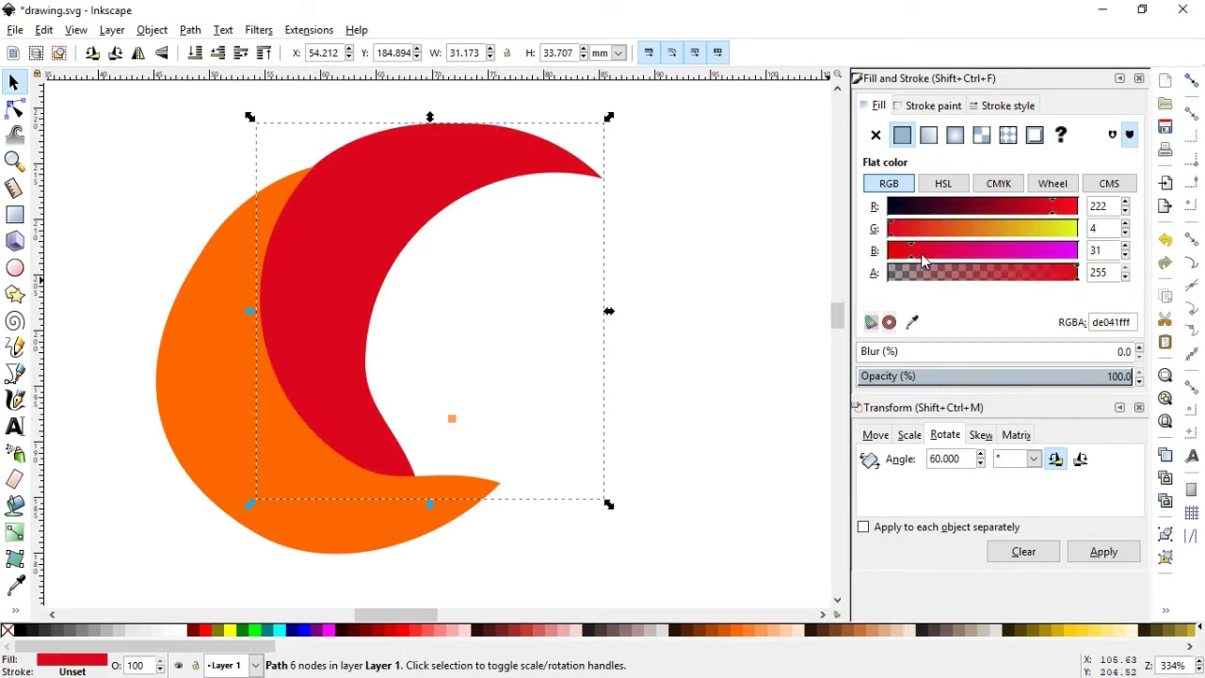
click(164, 168)
key(ctrl+s)
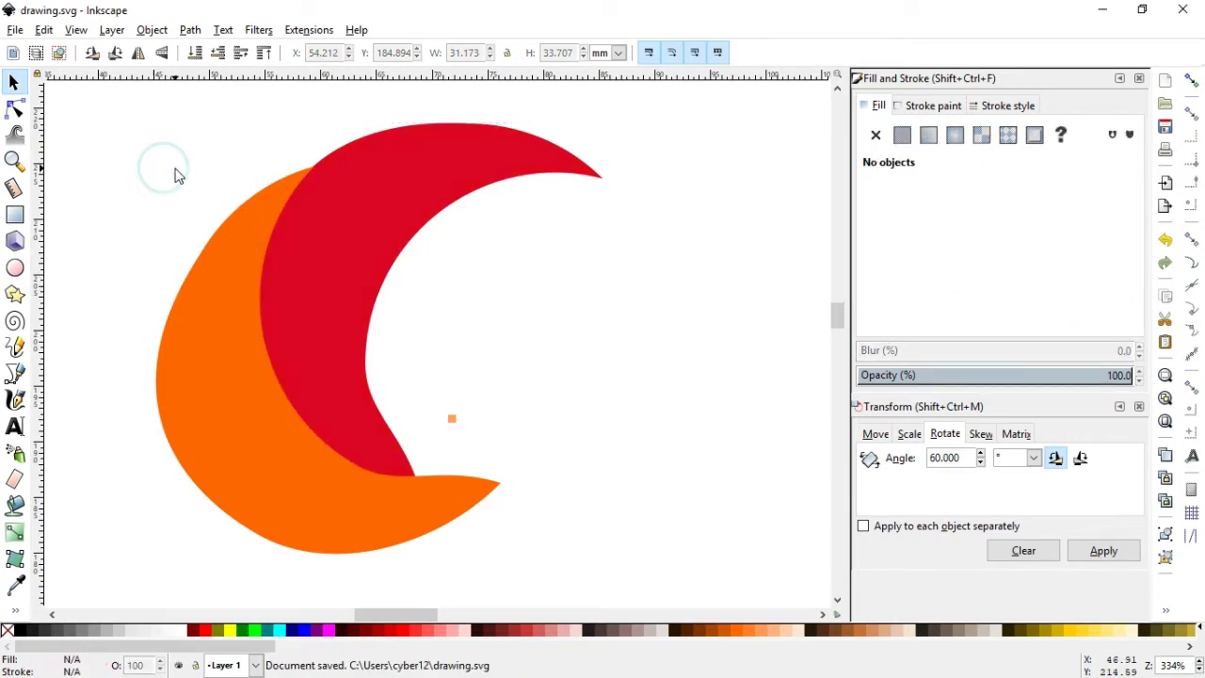
- Duplicate the red crescent and move the copy up and to the left, clear of the two overlapping crescents
click(323, 248)
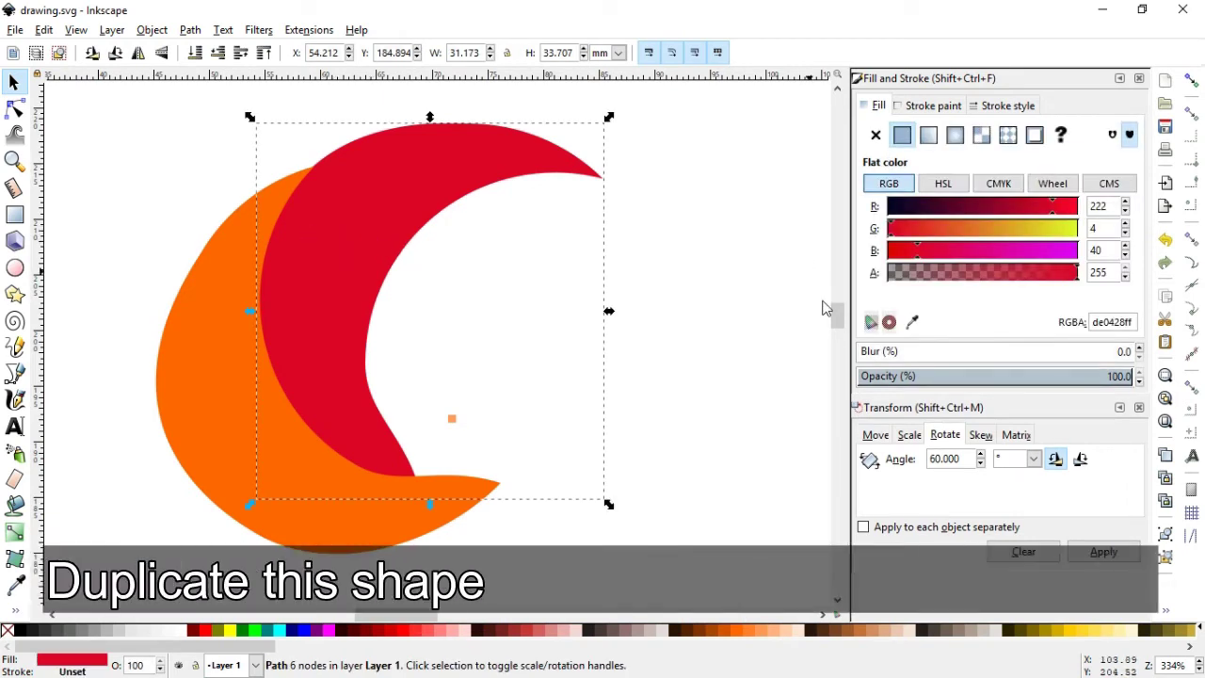
scroll(797, 292, down, 2)
key(ctrl+d)
drag(389, 294, 199, 217)
- Duplicate the separate red crescent, fill the copy with dark blue 000080 and shift it slightly to the right
right_click(189, 191)
click(235, 300)
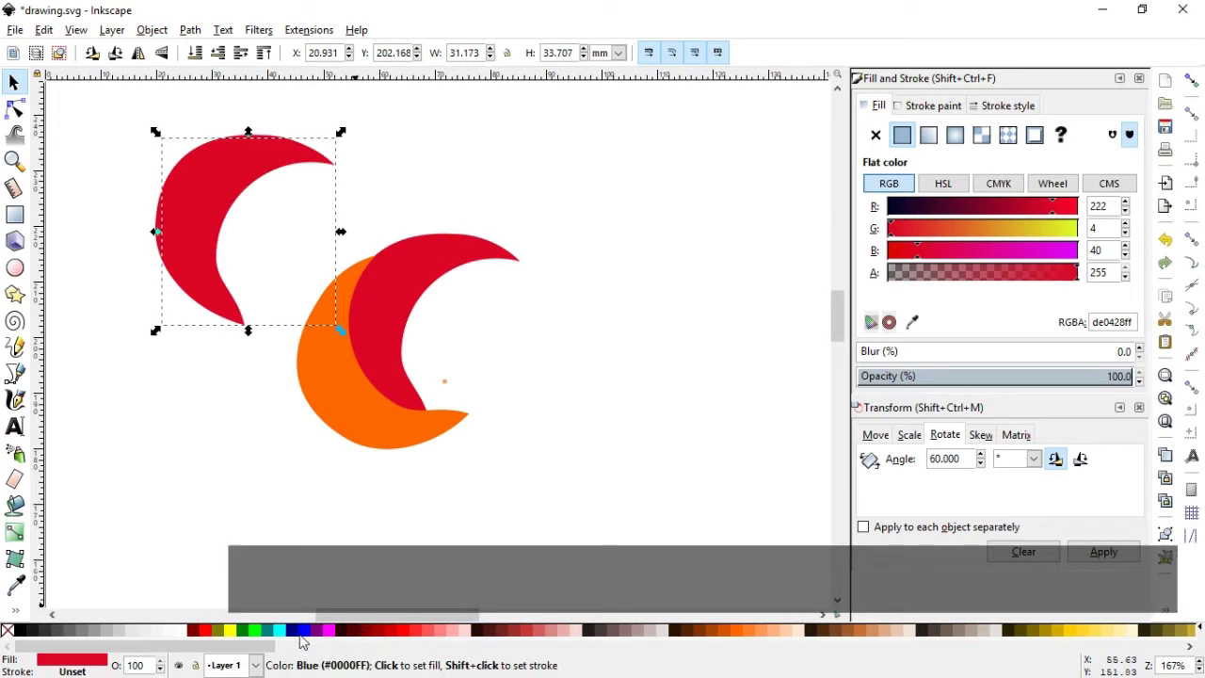
click(292, 630)
click(201, 193)
drag(204, 195, 205, 194)
- Duplicate the dark blue crescent, fill the copy with green 008000, offset it slightly right and down, and stretch it to about 36 mm high
right_click(206, 194)
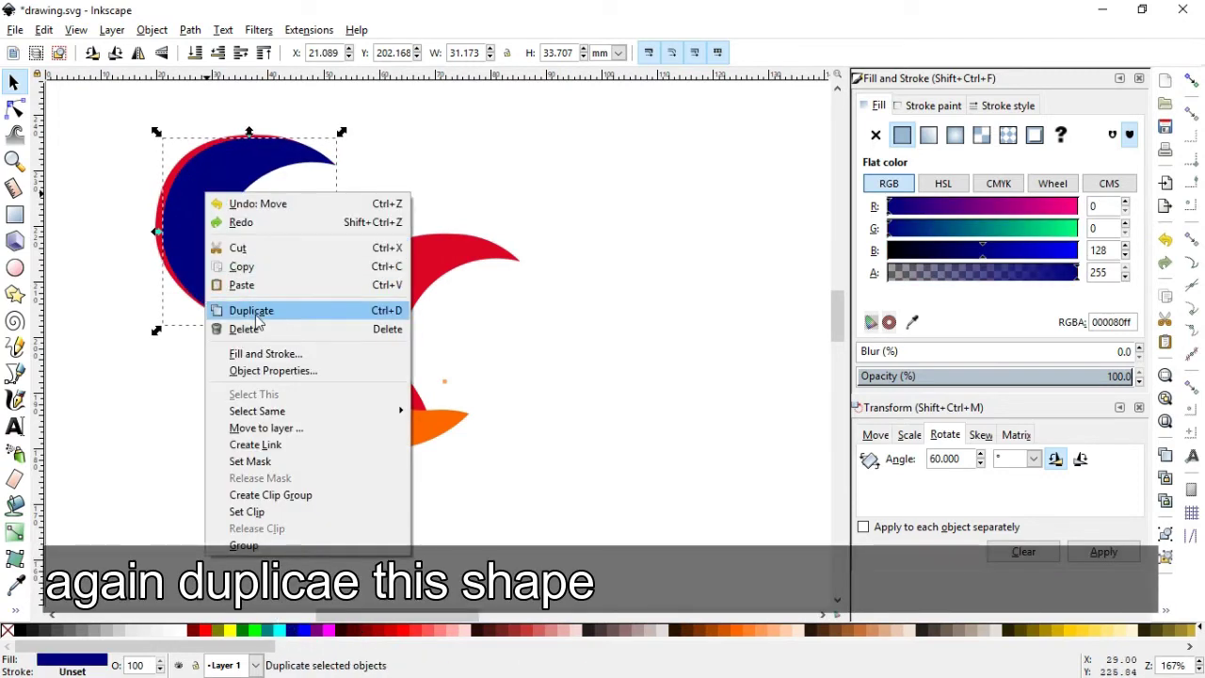
click(256, 316)
click(242, 630)
drag(196, 196, 205, 201)
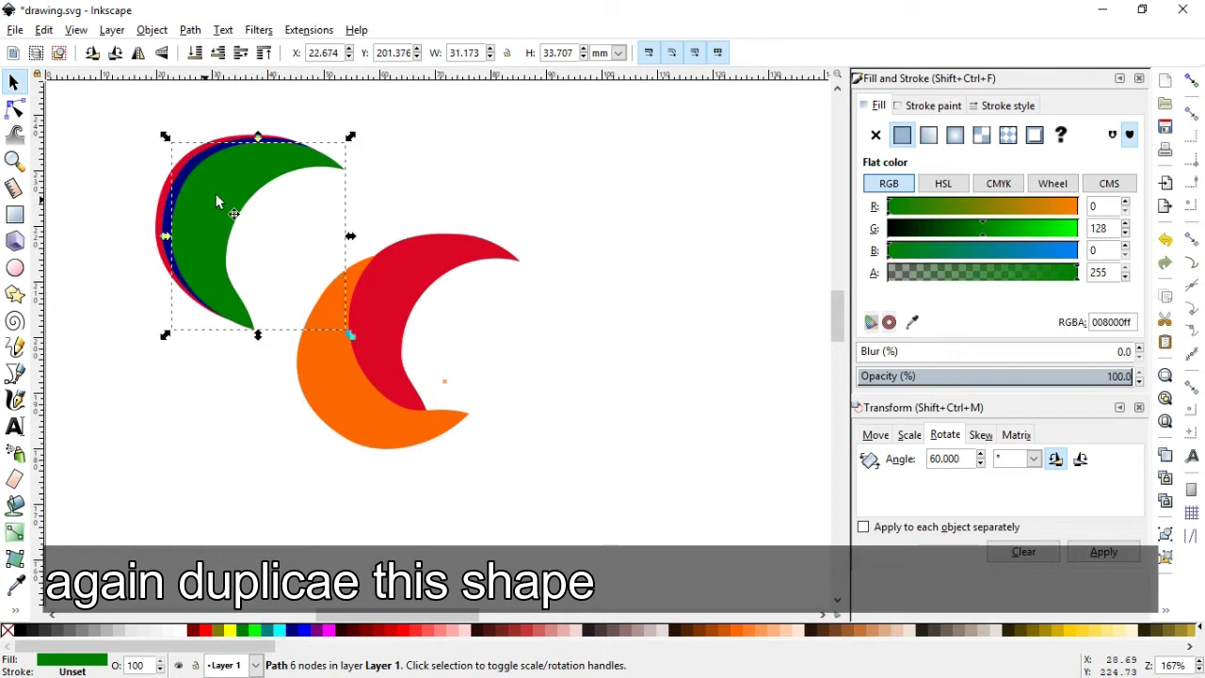
drag(258, 137, 261, 130)
drag(258, 335, 260, 347)
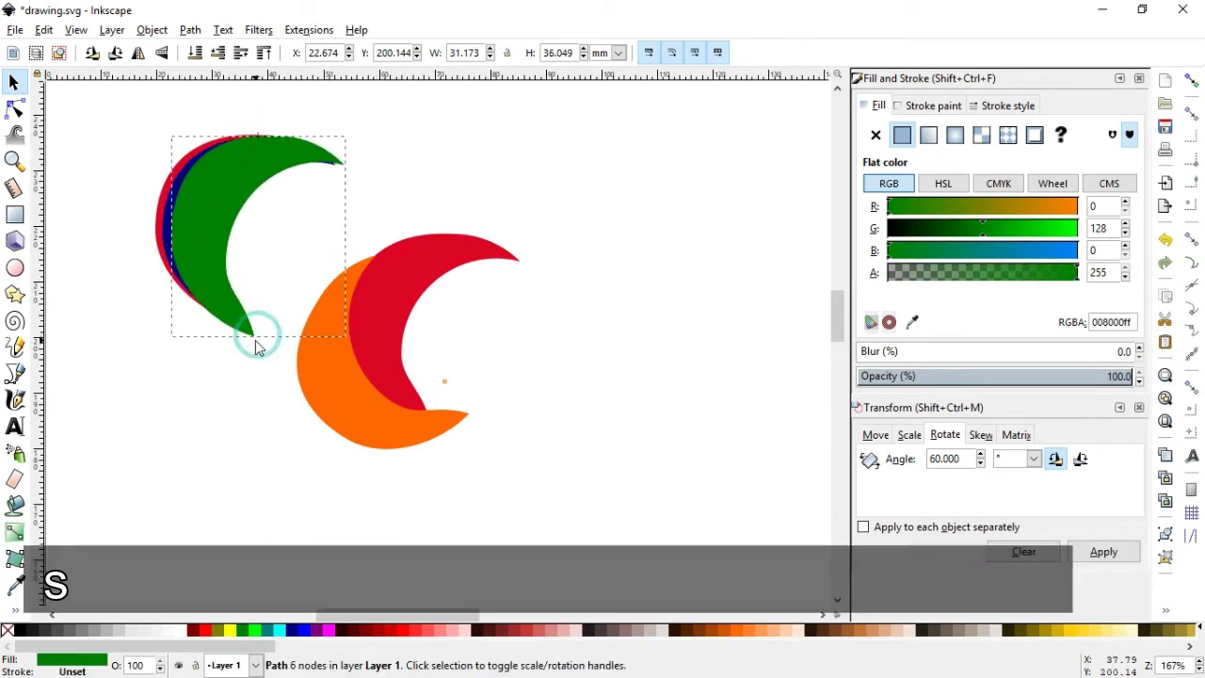
- Subtract the green crescent from the dark blue one with Difference
shift+click(165, 220)
click(189, 29)
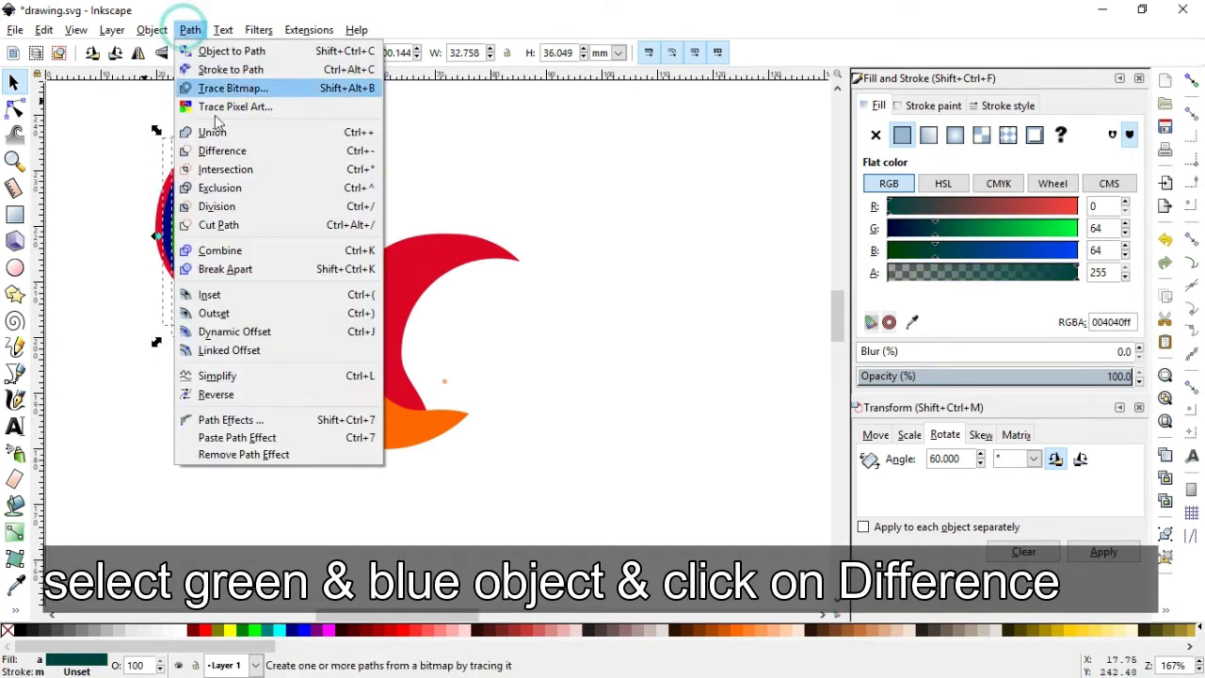
click(223, 150)
- Duplicate the separate red crescent again and fill the copy with dark blue 000080
click(251, 188)
click(212, 188)
key(ctrl+d)
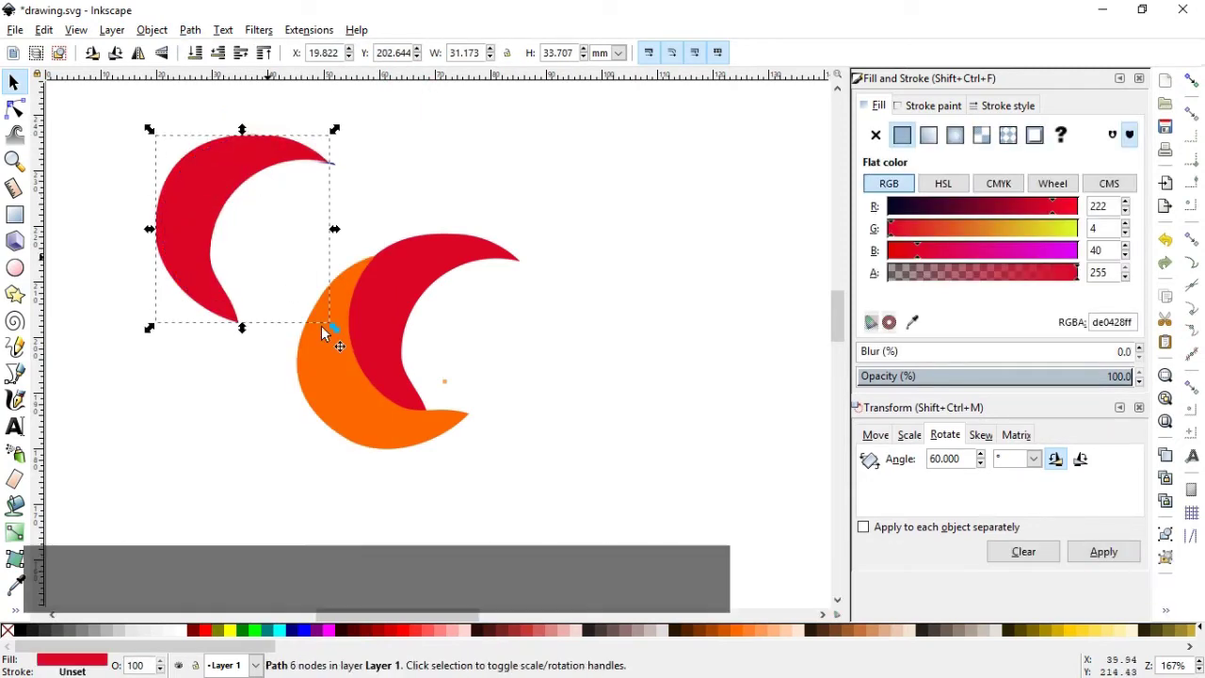
click(292, 635)
- Duplicate the new dark blue crescent, fill the copy with purple 800080, shift it up and left, and resize it to about 30.5 × 32 mm
right_click(194, 201)
click(237, 320)
click(316, 630)
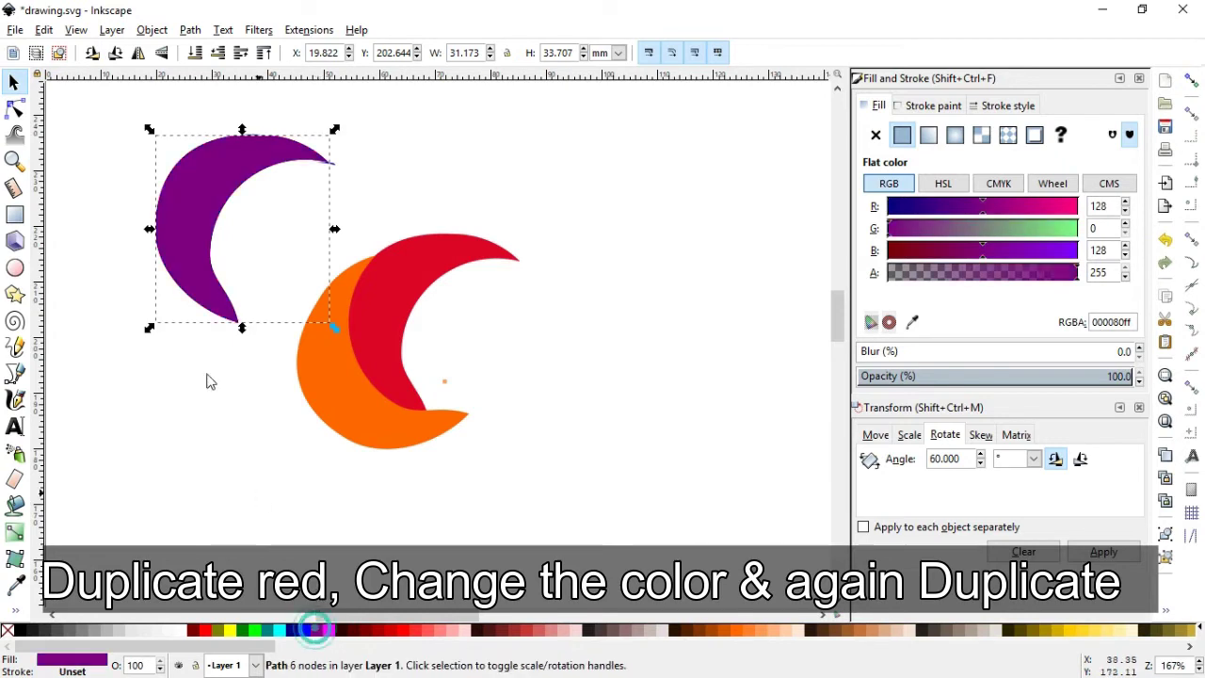
drag(181, 259, 172, 254)
mouse_move(235, 327)
mouse_down()
mouse_move(236, 316)
mouse_move(238, 330)
mouse_up()
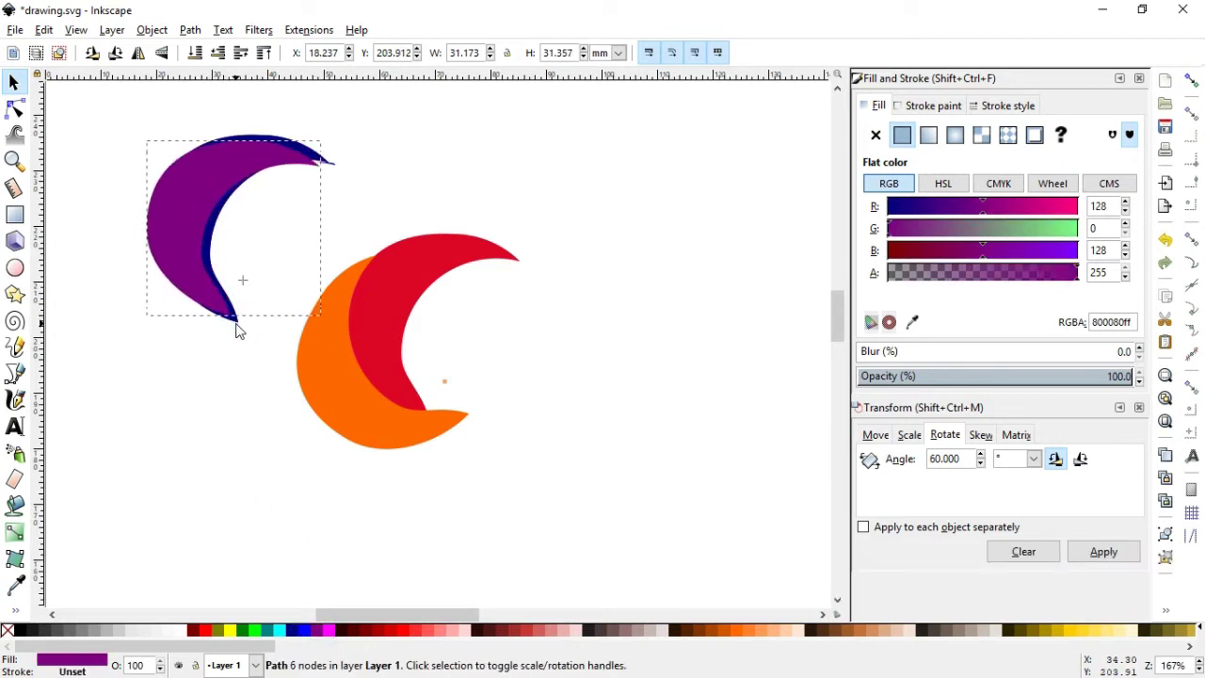
drag(232, 137, 231, 132)
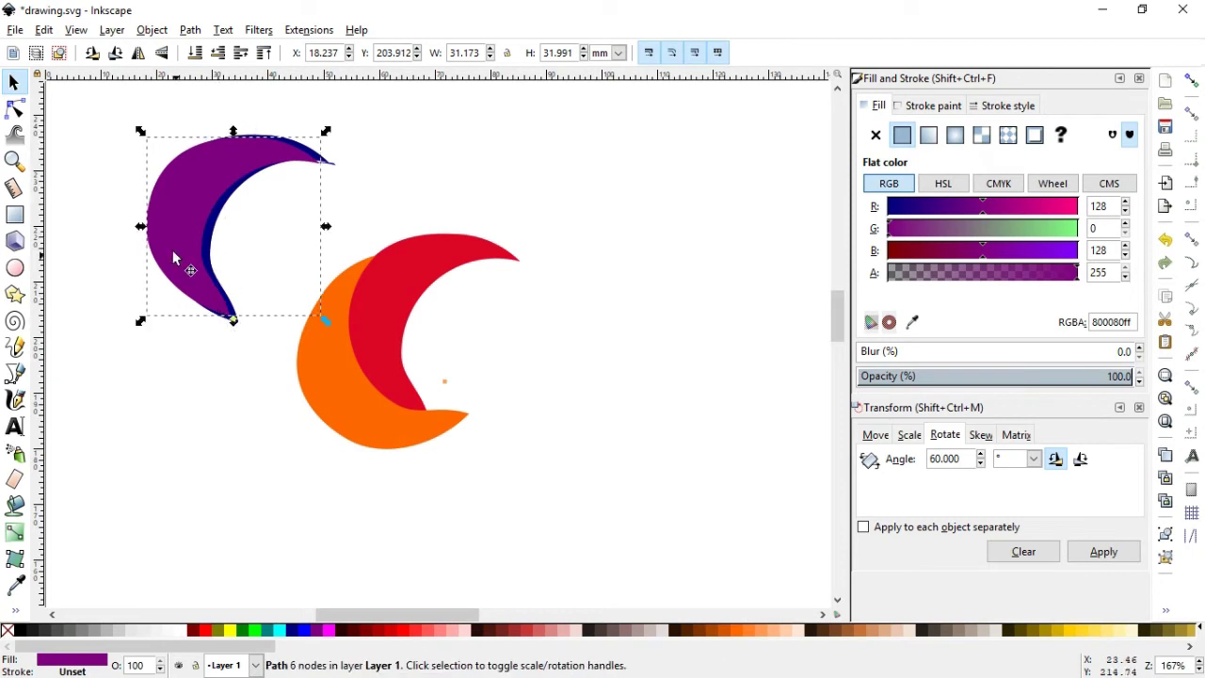
drag(141, 227, 148, 228)
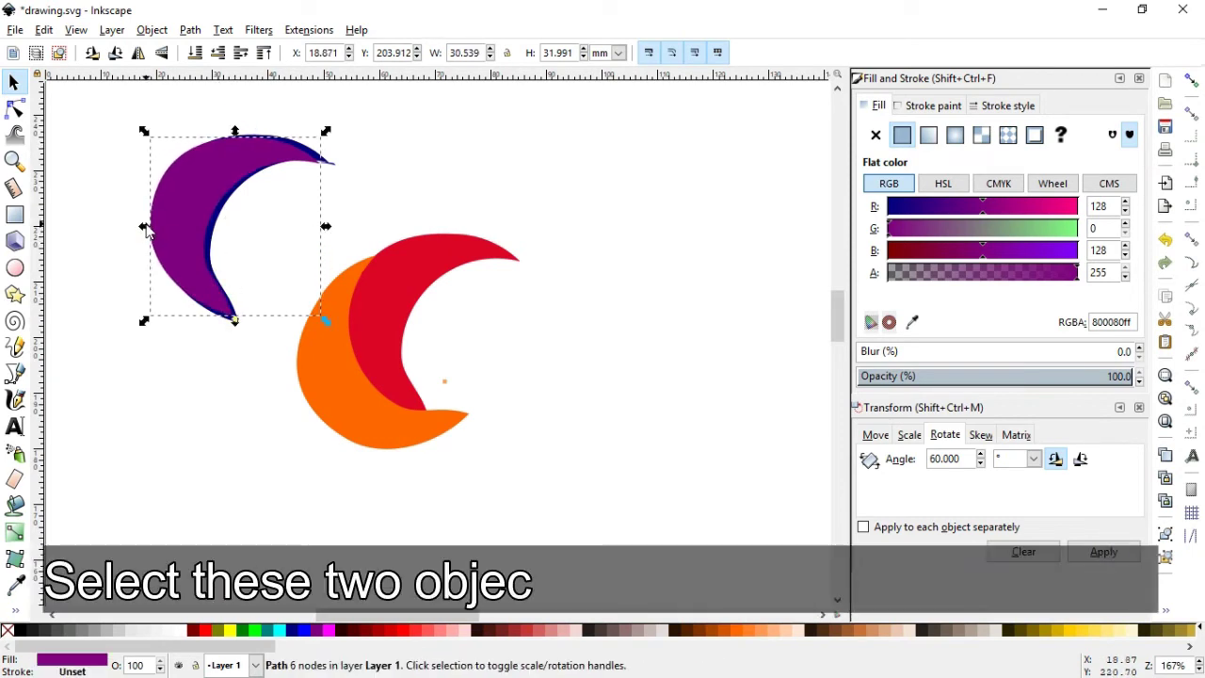
- Subtract the purple crescent from the dark blue crescent beneath it with Difference
shift+click(334, 165)
click(368, 113)
click(14, 161)
drag(170, 103, 406, 217)
click(14, 83)
click(320, 343)
shift+click(391, 272)
click(191, 29)
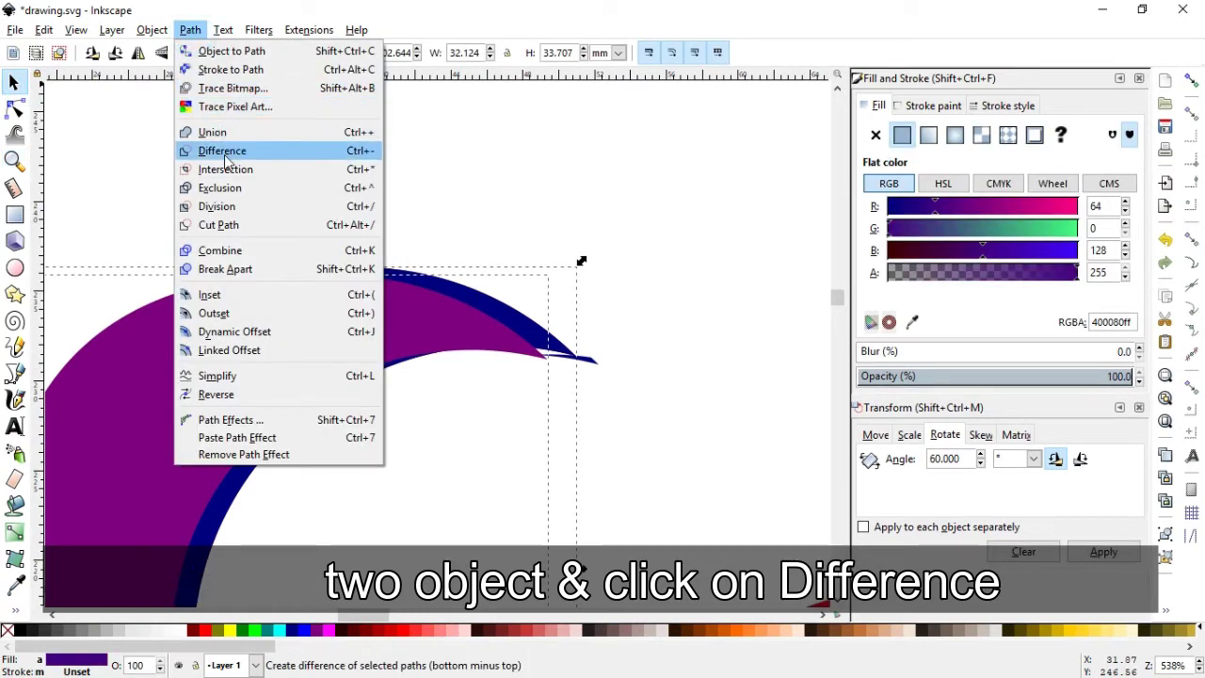
click(224, 151)
- Break the resulting dark blue path apart and delete the unwanted piece along the crescent's upper outer edge
click(14, 161)
click(36, 52)
click(35, 53)
click(420, 233)
click(14, 83)
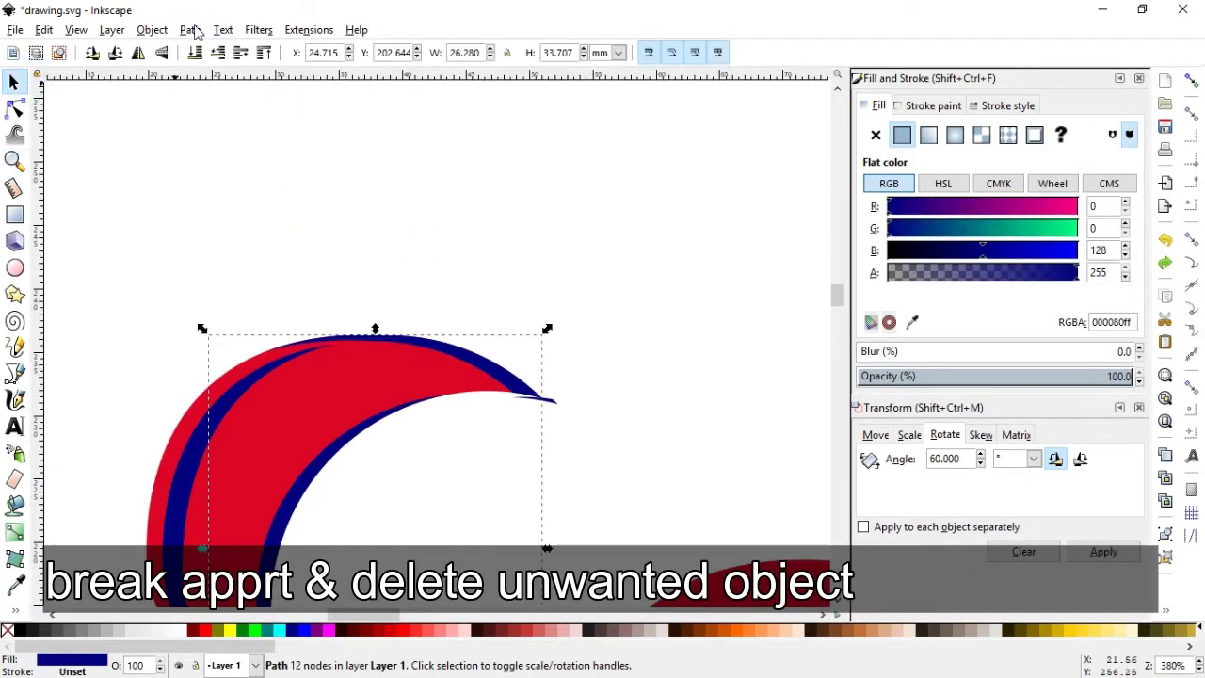
click(191, 30)
click(244, 267)
click(571, 295)
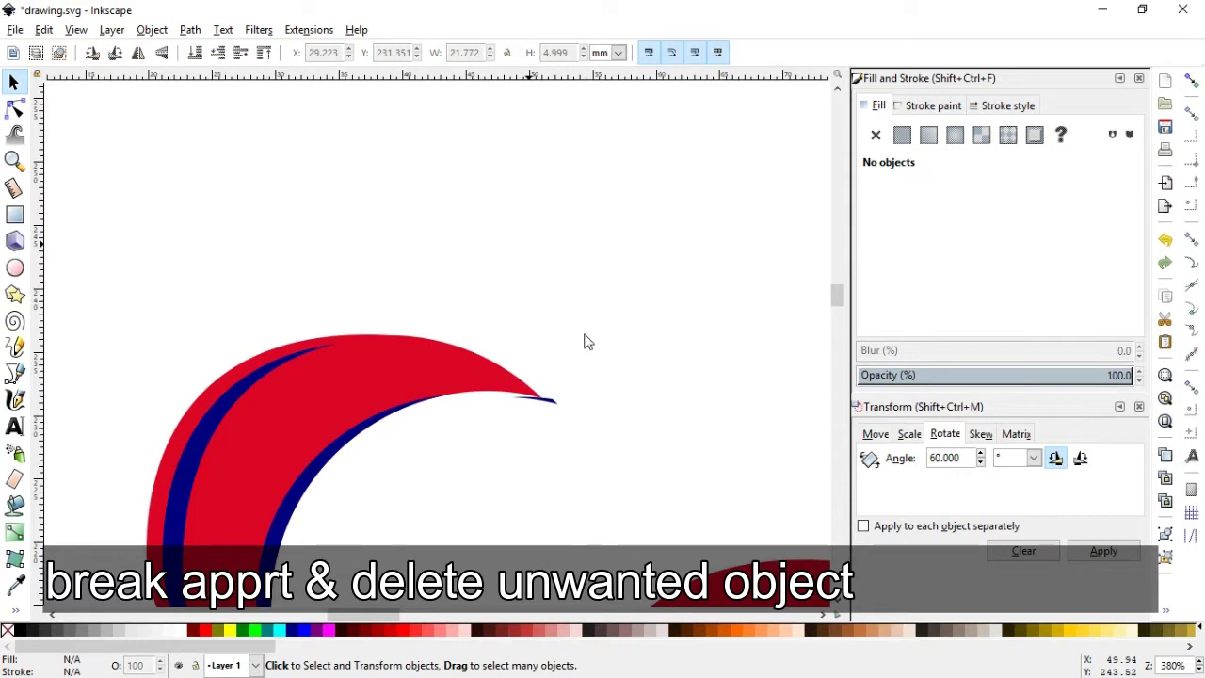
- Delete the outer blue sliver's stray nodes at the crescent's upper tip
click(551, 405)
key(n)
drag(569, 388, 506, 411)
key(Delete)
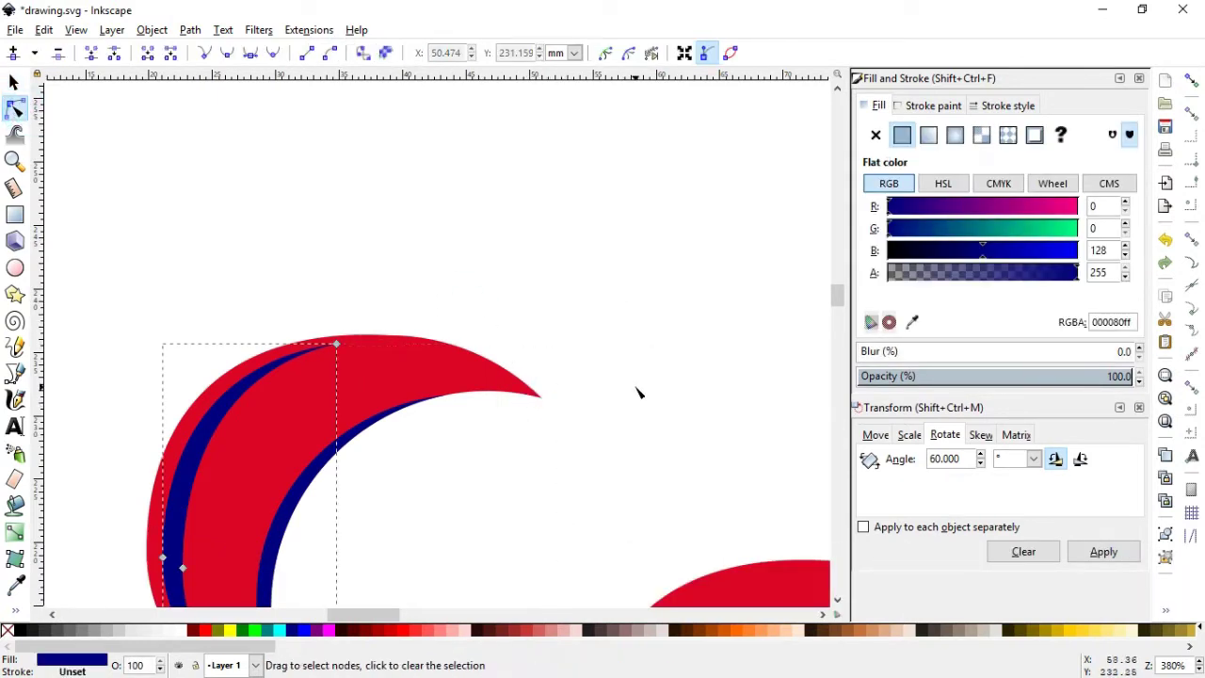
- Delete the inner blue sliver's lower nodes around the crescent's bottom tip
click(17, 82)
key(minus)
key(minus)
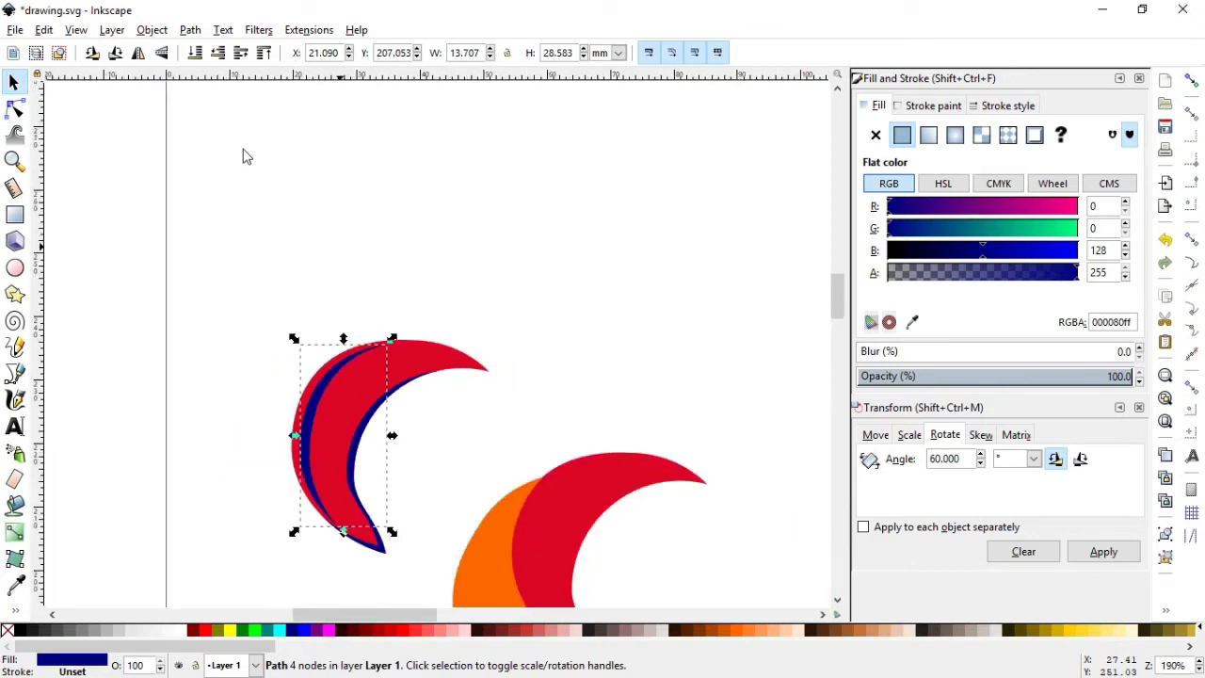
click(549, 211)
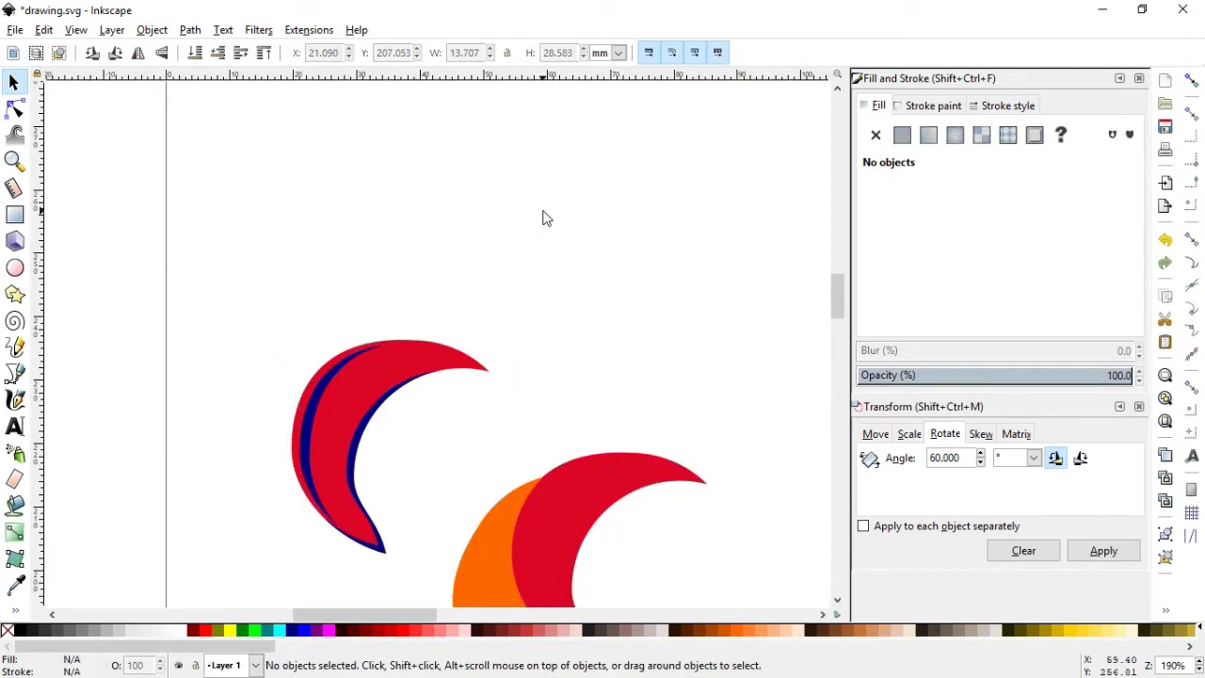
click(14, 160)
drag(200, 392, 571, 603)
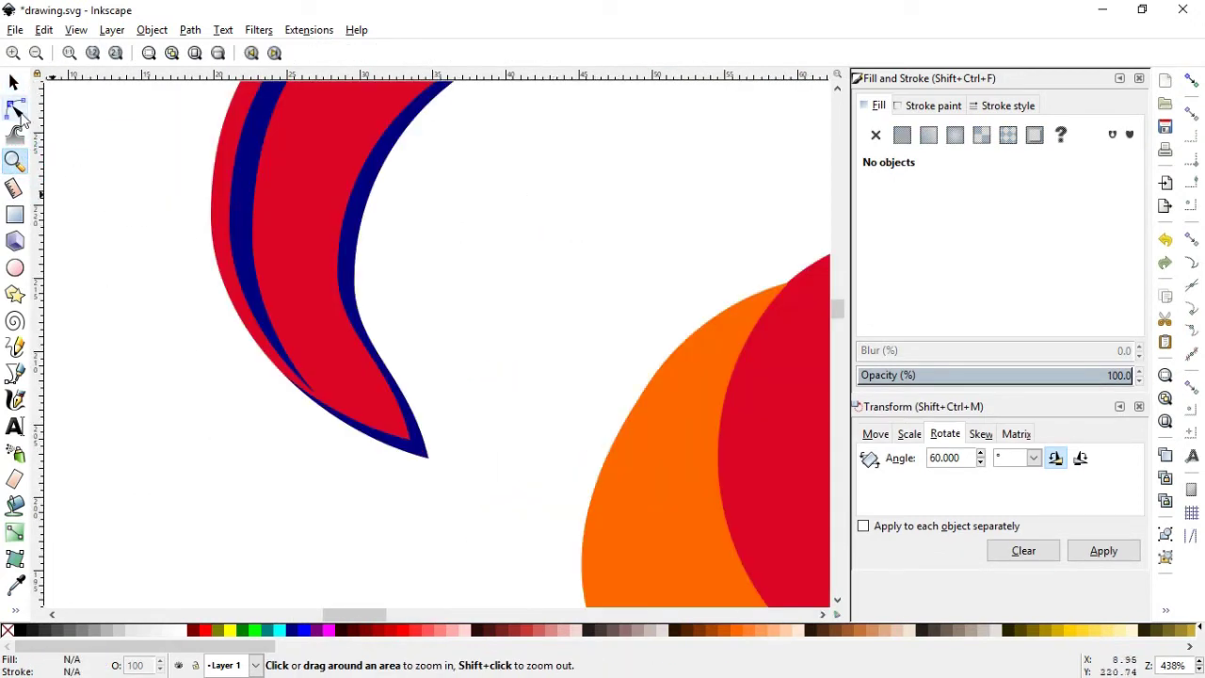
click(14, 83)
click(348, 330)
key(n)
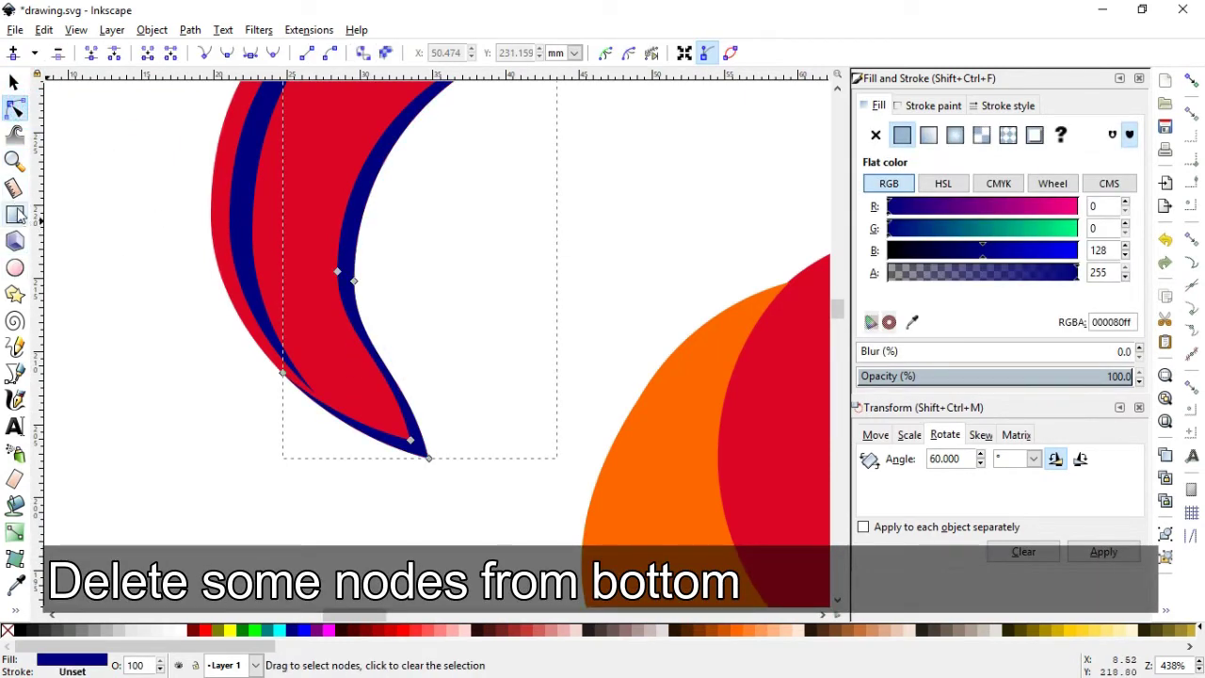
drag(461, 497, 253, 353)
key(Delete)
- Draw an ellipse over the spike at the inner blue sliver's lower end and cut the spike off with Difference
key(z)
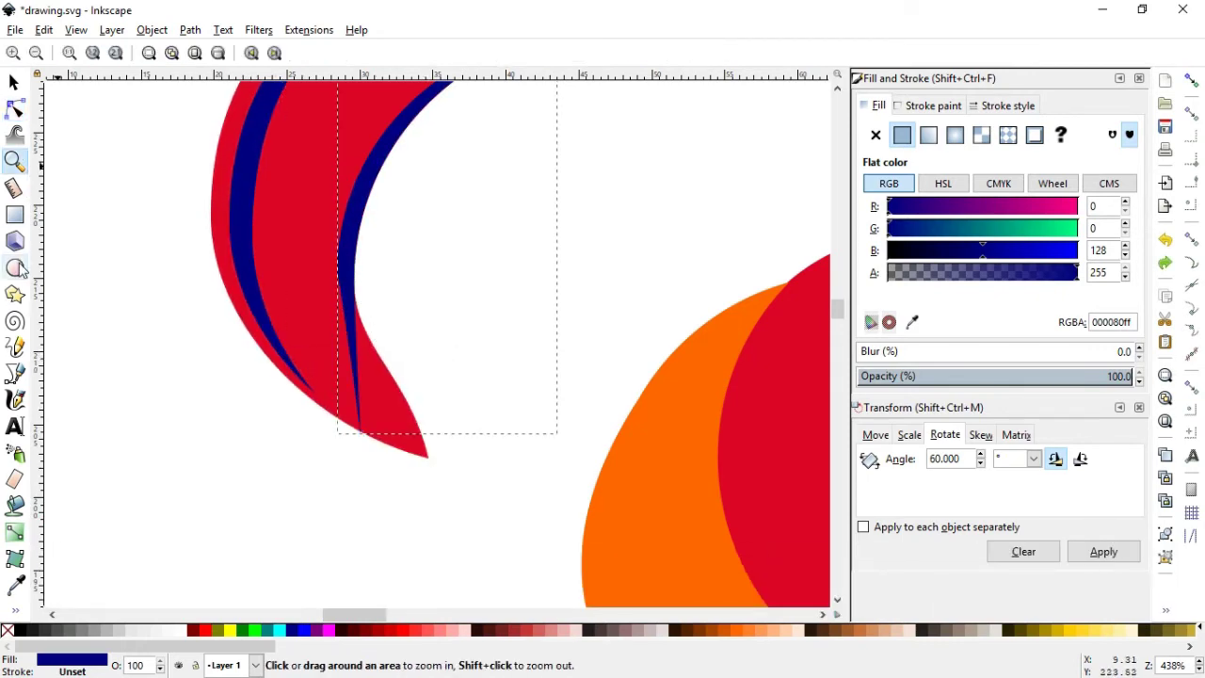
click(15, 268)
drag(318, 296, 439, 477)
click(14, 82)
shift+click(358, 195)
click(191, 29)
click(226, 148)
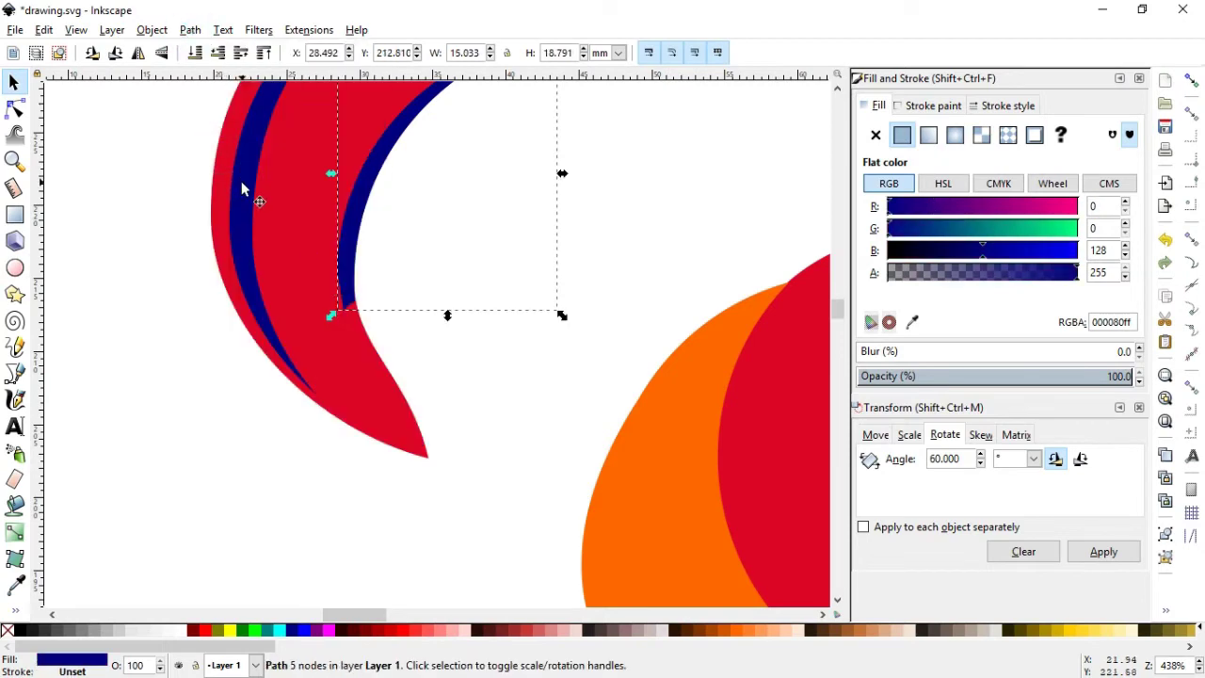
- Move the inner blue sliver slightly up and left so it lies just inside the crescent's inner edge
key(minus)
key(minus)
key(minus)
click(538, 183)
drag(290, 161, 653, 431)
click(15, 82)
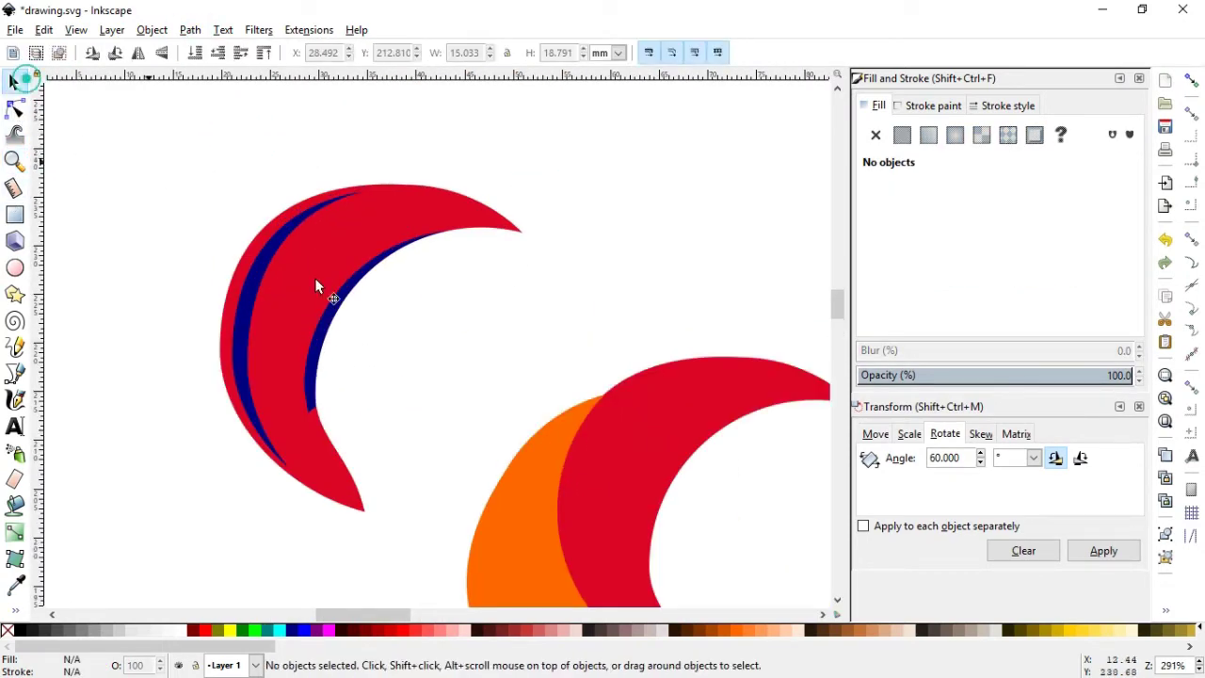
click(335, 311)
drag(336, 315, 328, 307)
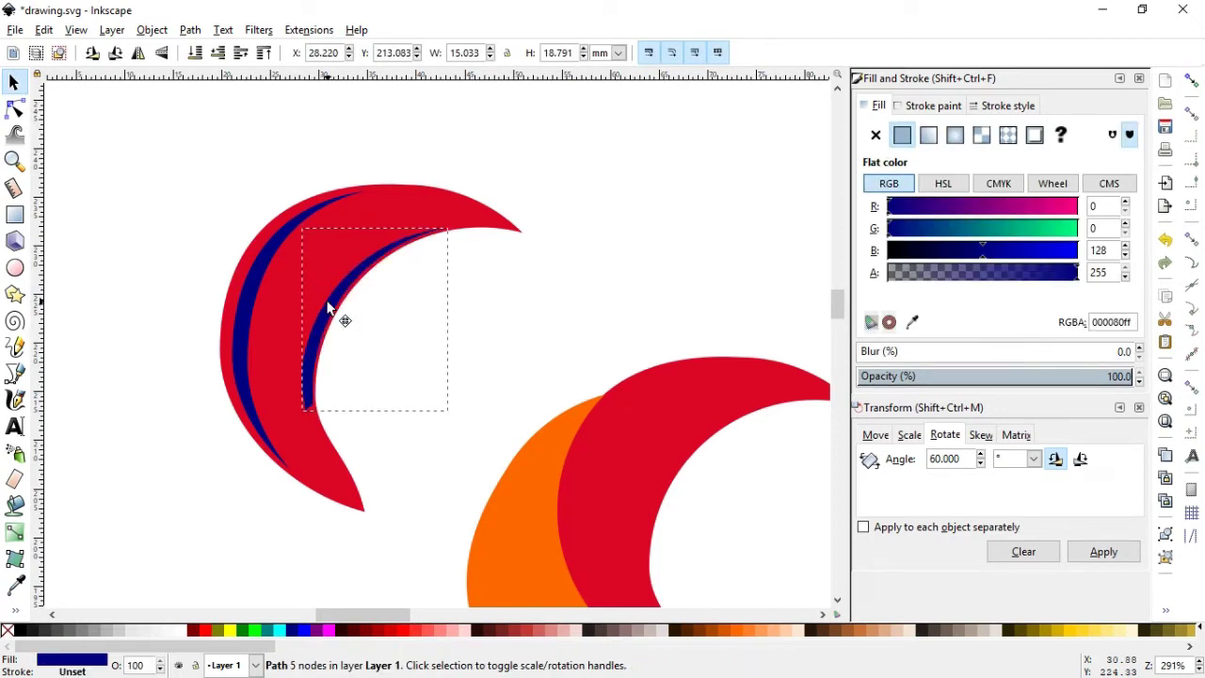
click(411, 148)
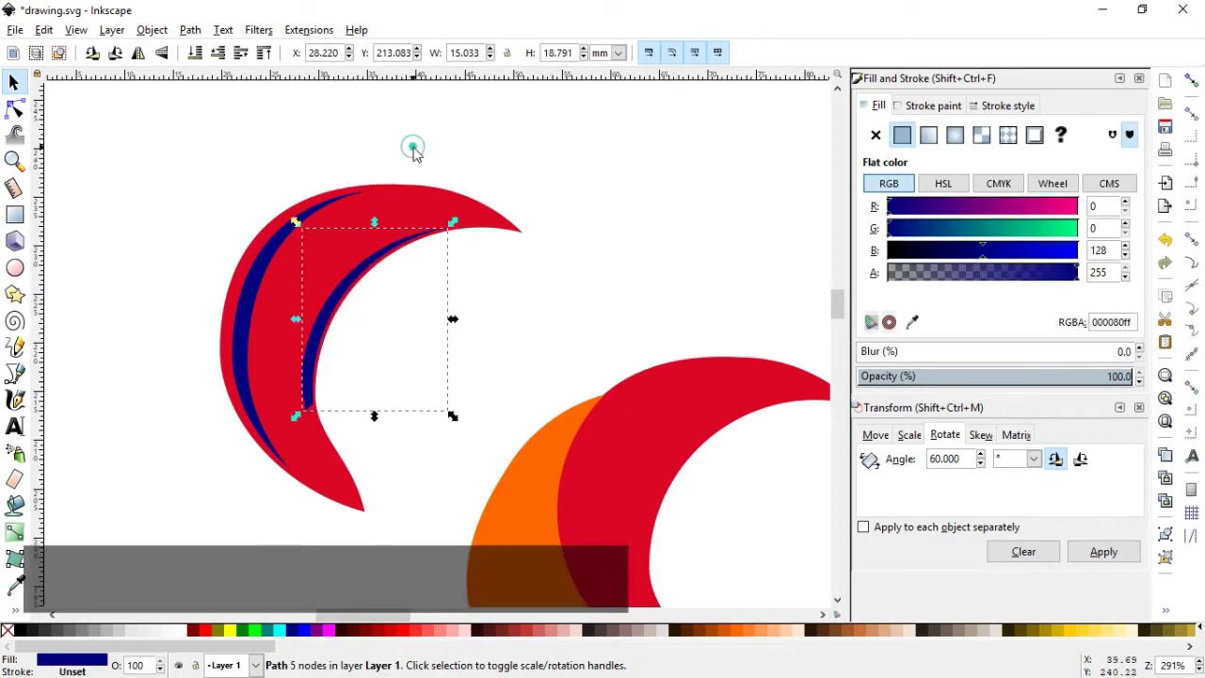
- Fill both blue slivers with white and set their blur to 7.7%
click(339, 306)
shift+click(242, 310)
click(176, 630)
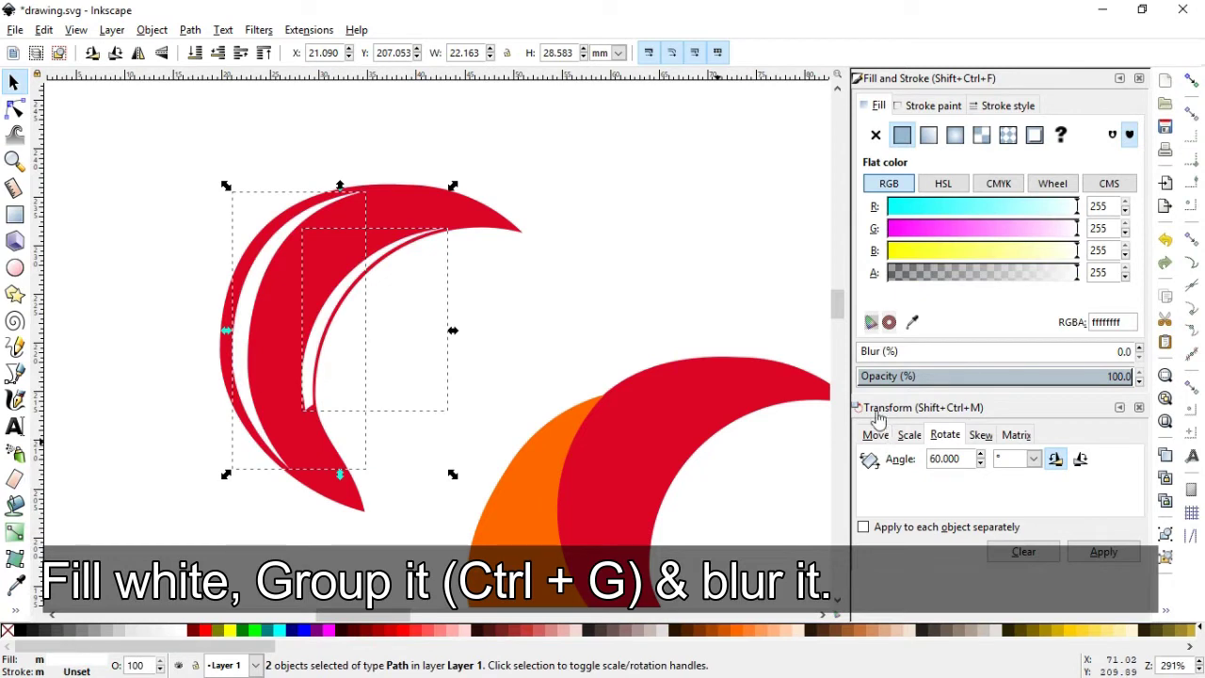
drag(868, 350, 879, 351)
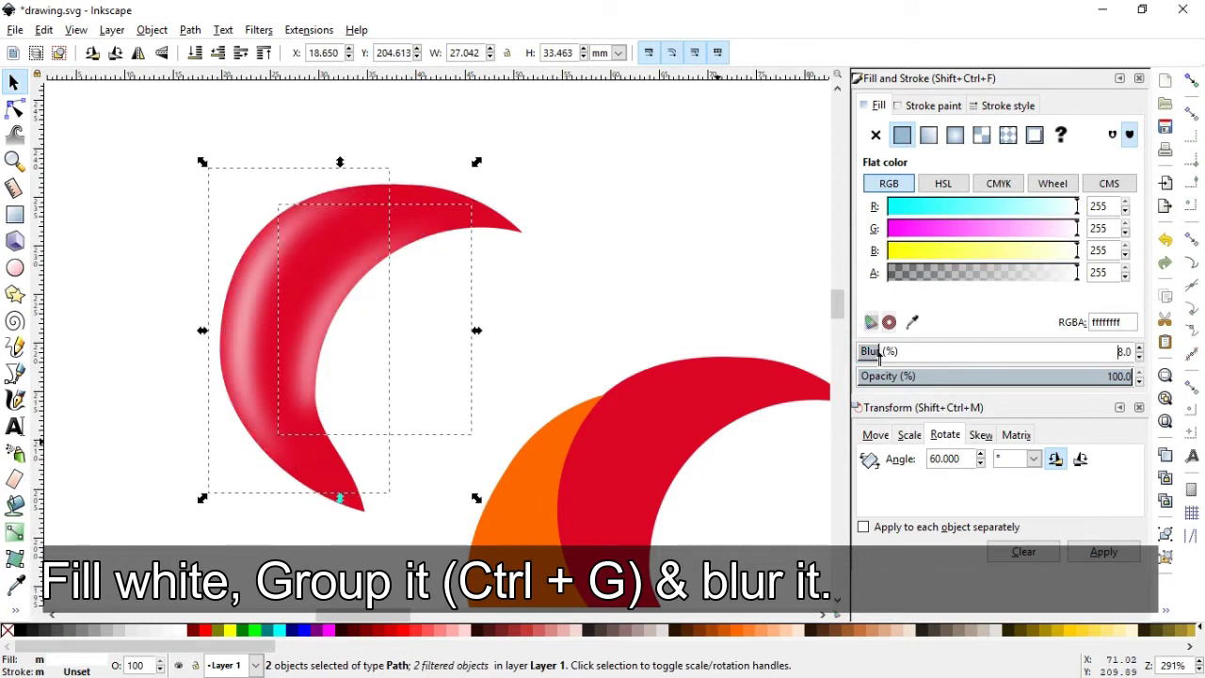
drag(876, 351, 872, 351)
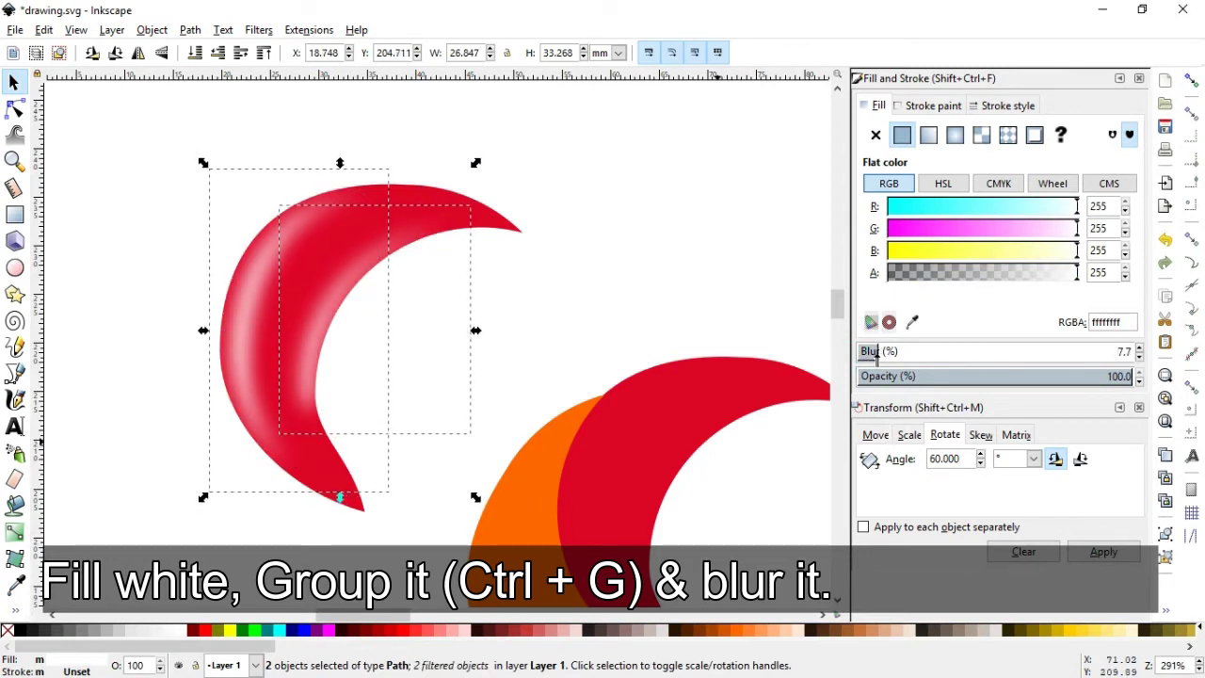
- Group the two blurred white highlights and lower the group to the bottom, behind the separate red crescent
drag(130, 121, 608, 493)
drag(607, 494, 607, 494)
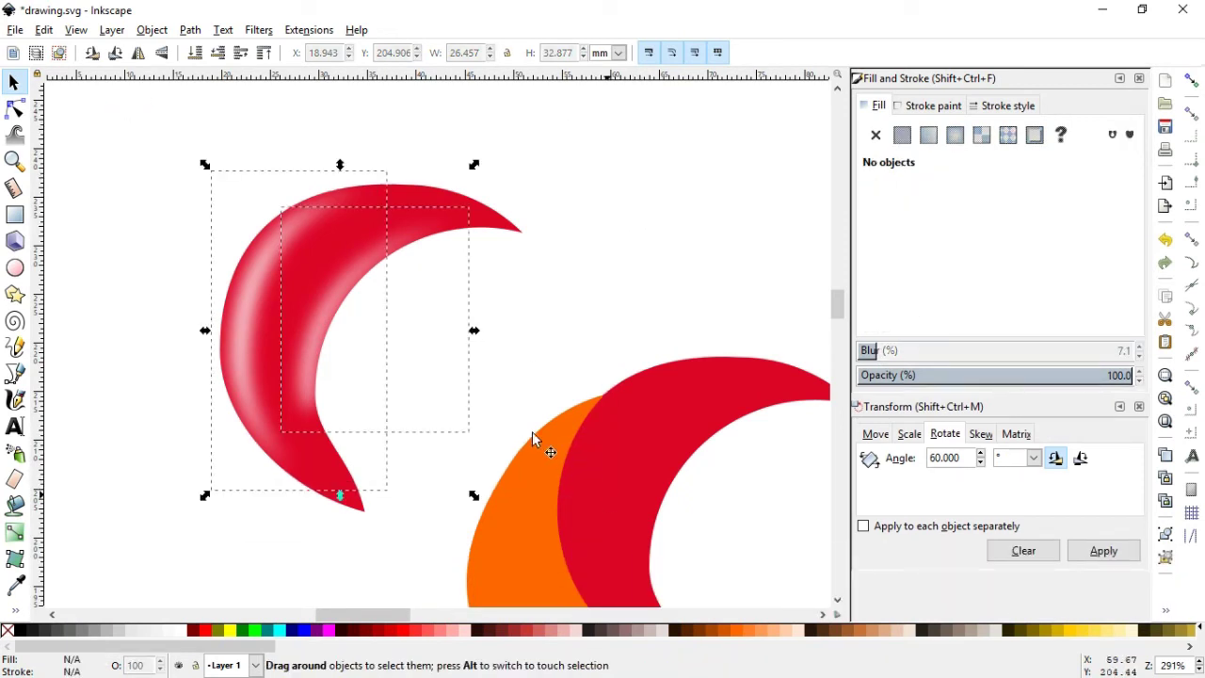
key(ctrl+g)
click(152, 29)
click(221, 366)
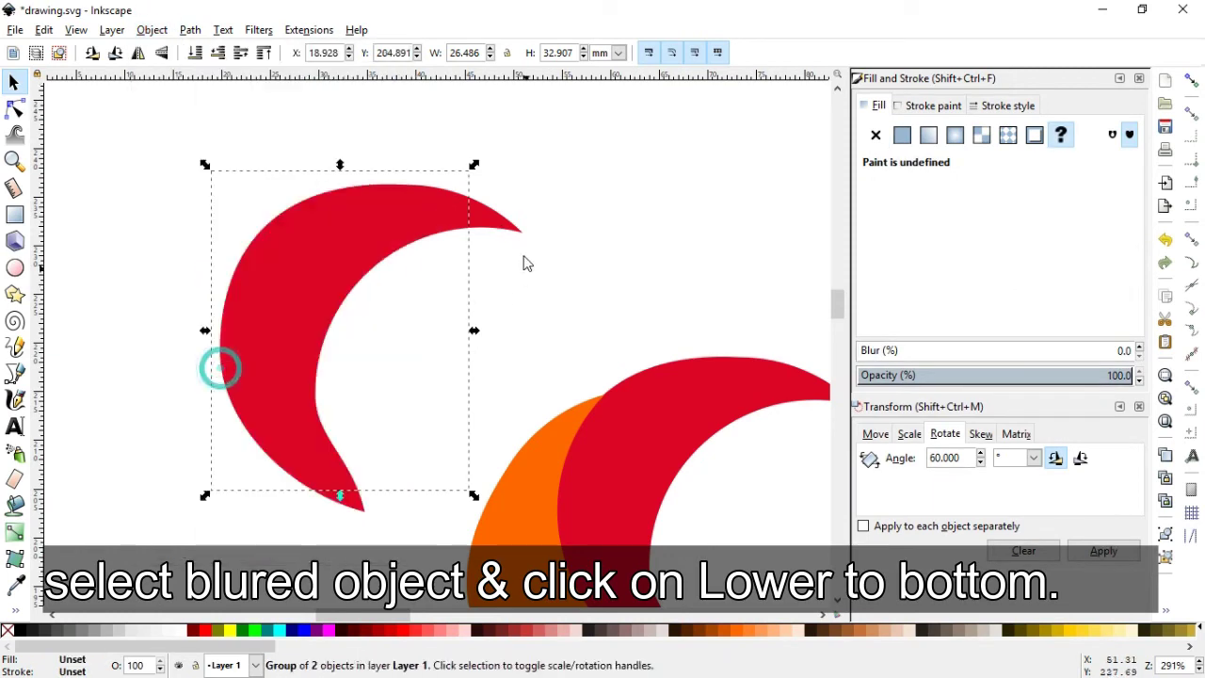
- Clip the highlight group with the separate red crescent as the clipping path
shift+click(502, 229)
click(151, 29)
mouse_move(172, 220)
click(439, 221)
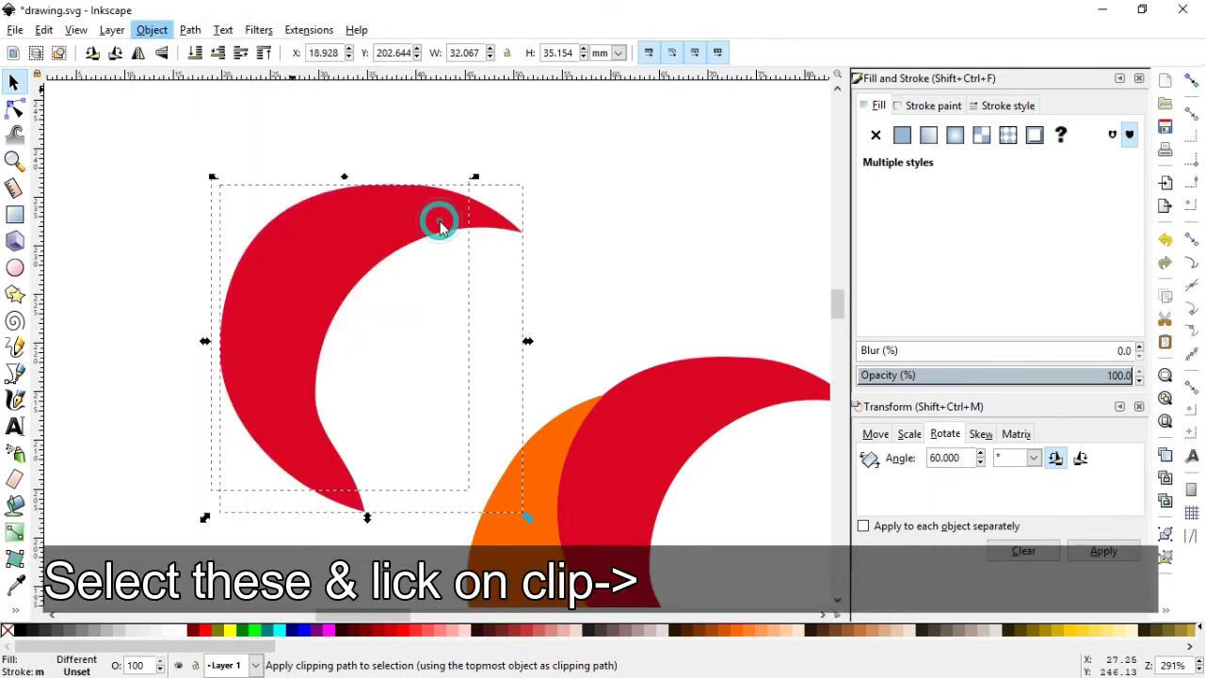
- Move the clipped highlight group onto the orange and red crescents and raise it to the top
key(minus)
key(minus)
key(minus)
click(404, 312)
click(433, 349)
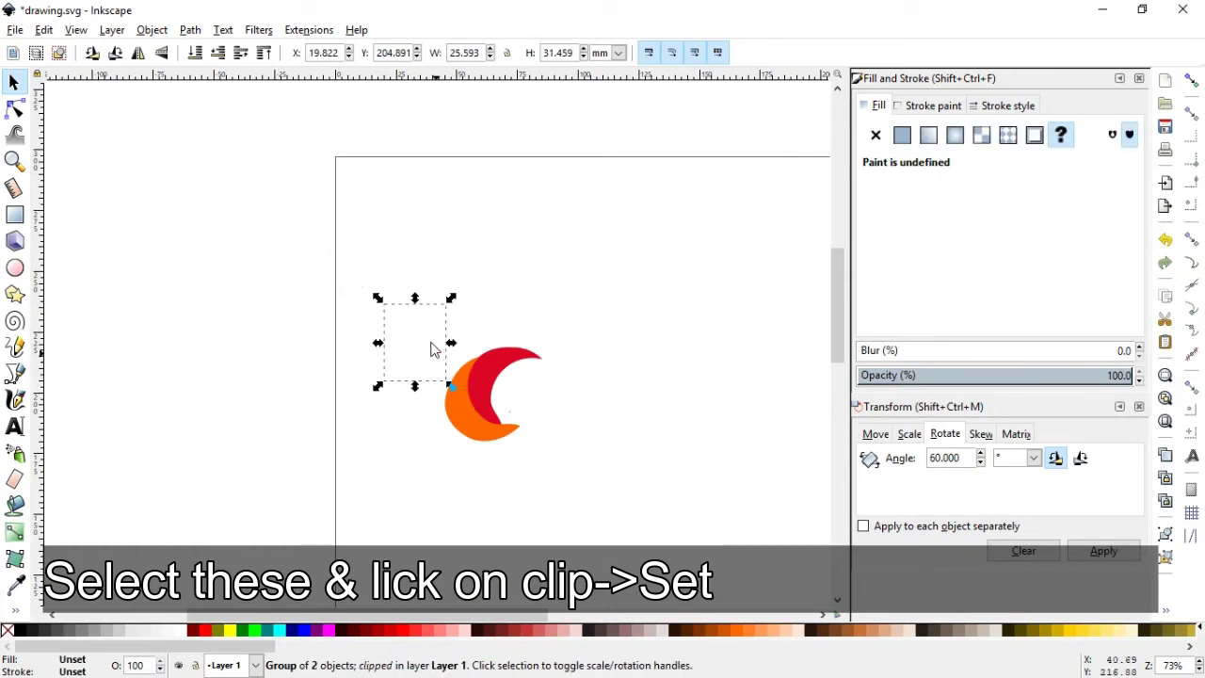
drag(420, 341, 492, 383)
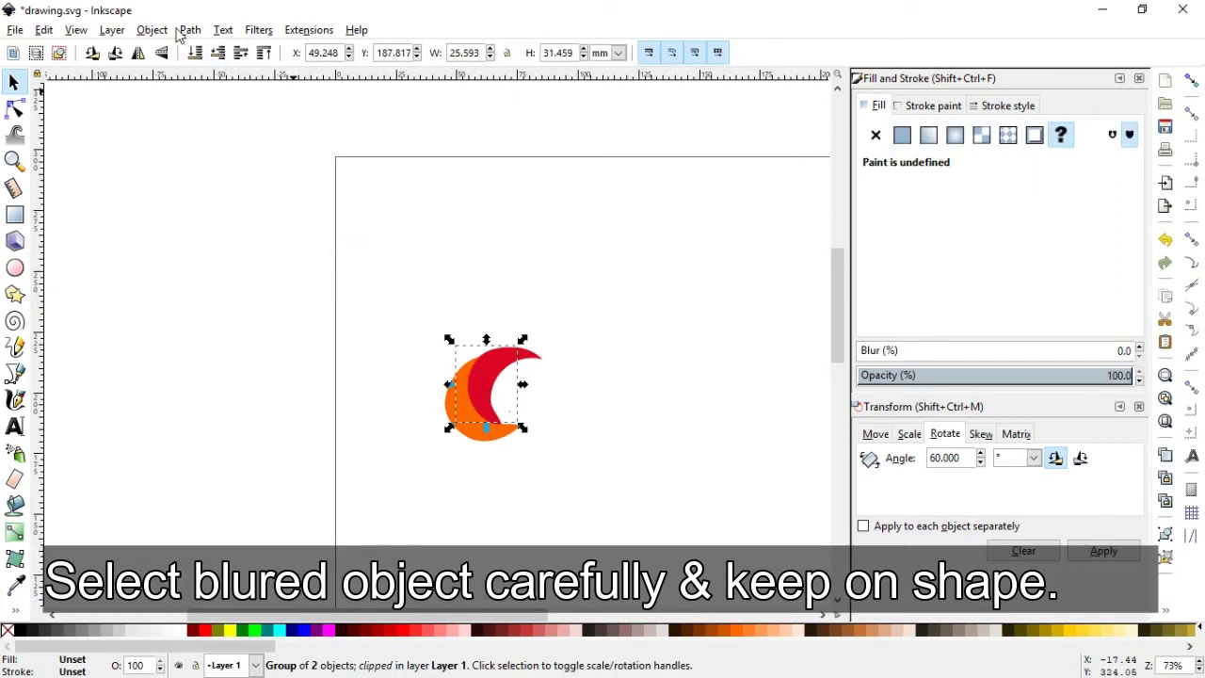
click(151, 29)
click(216, 330)
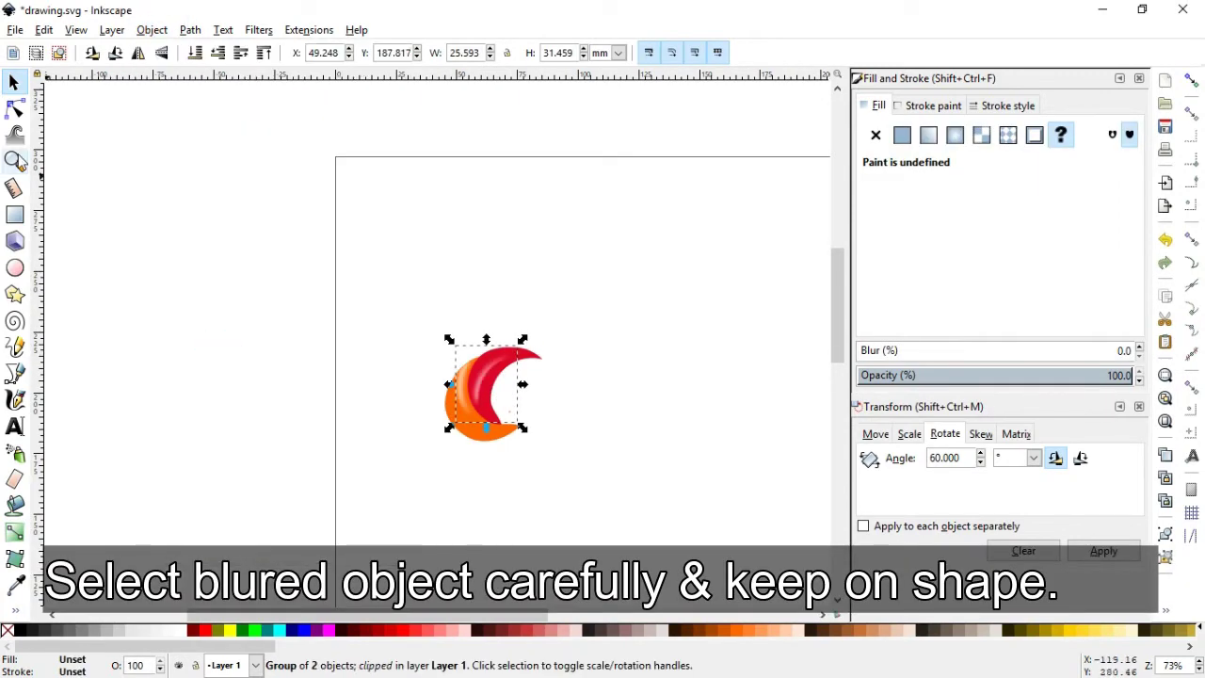
- Align the clipped highlights with the outer and inner edges of the logo's red crescent
key(z)
drag(443, 322, 565, 447)
click(13, 82)
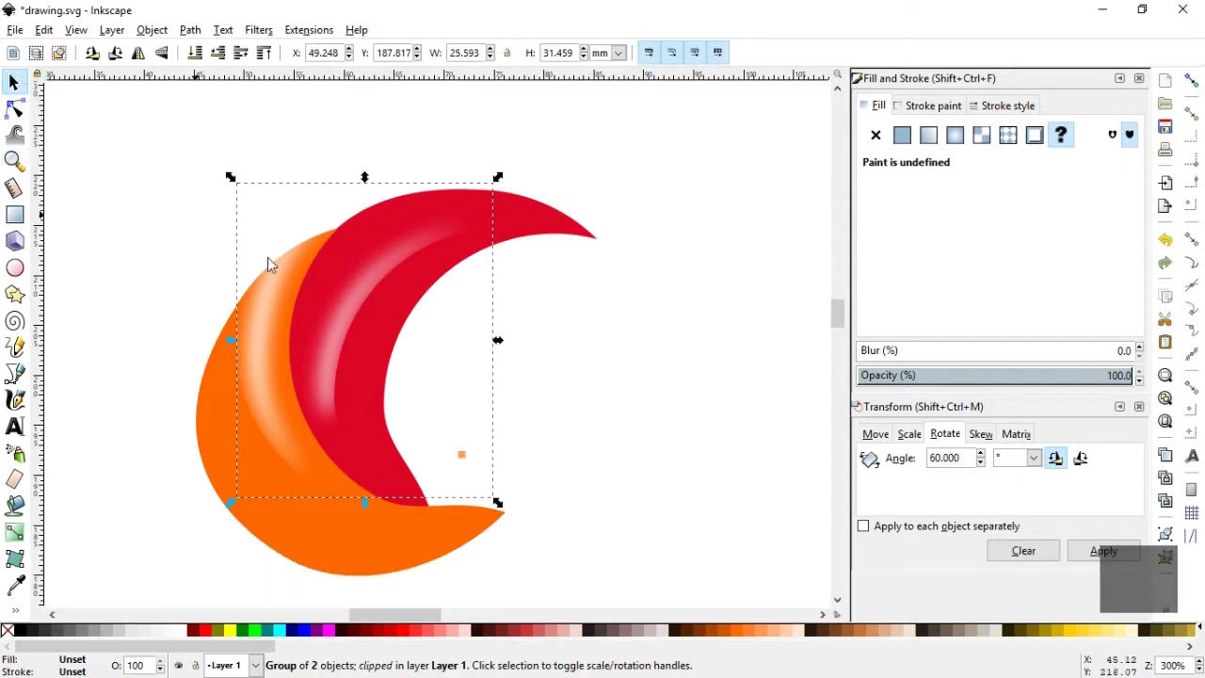
drag(344, 305, 401, 316)
click(621, 139)
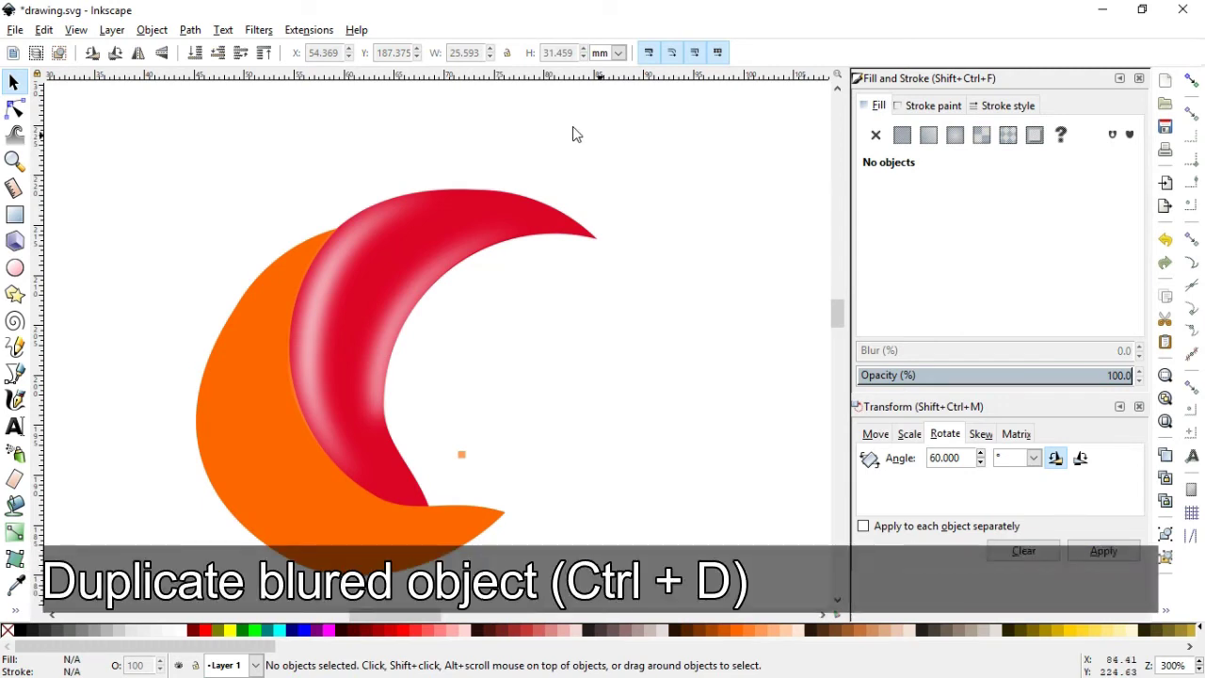
- Duplicate the red crescent's outer highlight and set the copy's blur to 0% and opacity to 7.4%
ctrl+click(349, 254)
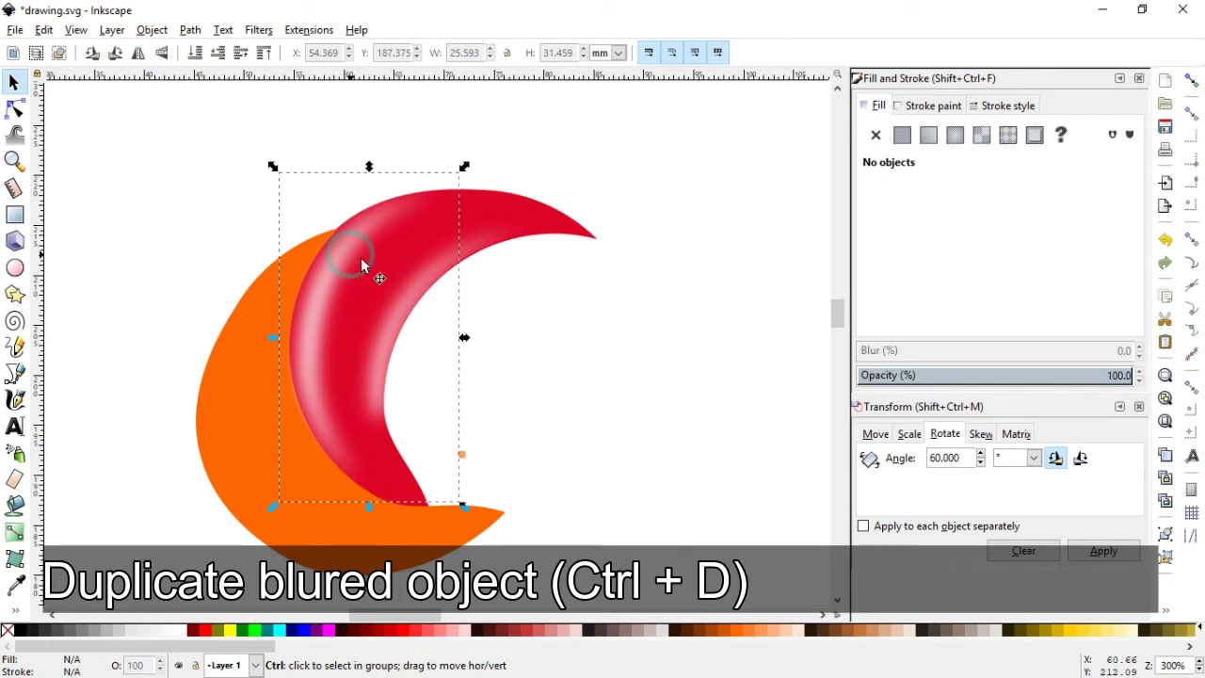
key(ctrl+d)
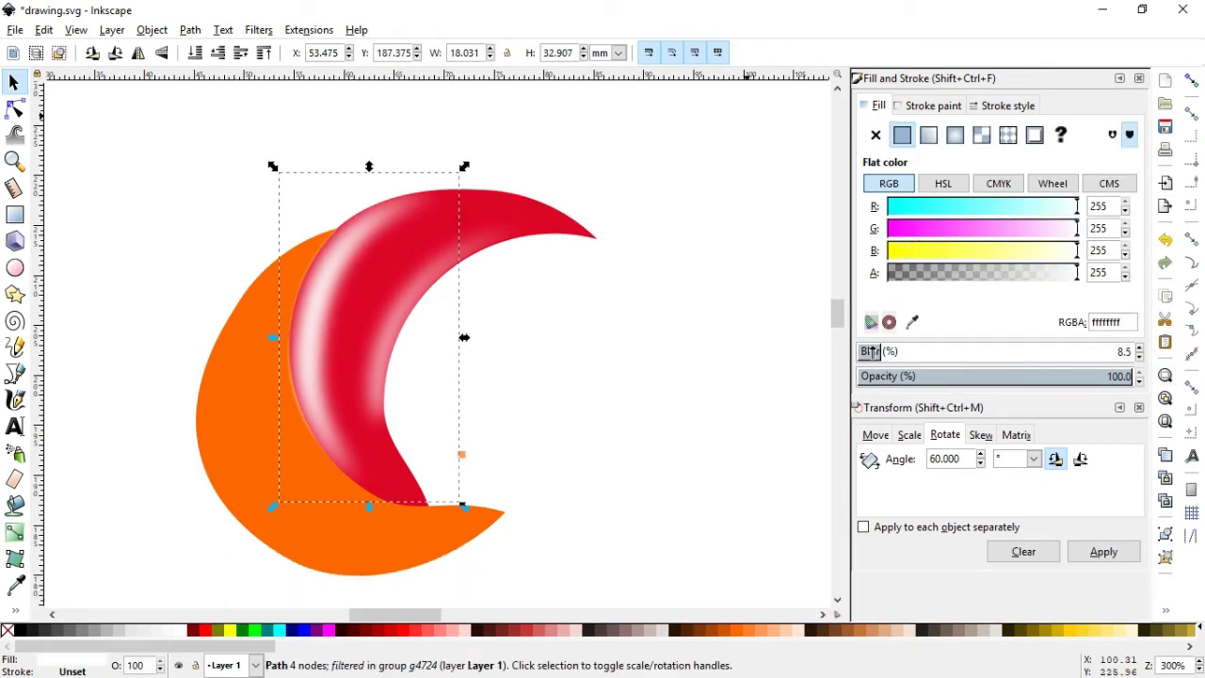
drag(871, 351, 836, 353)
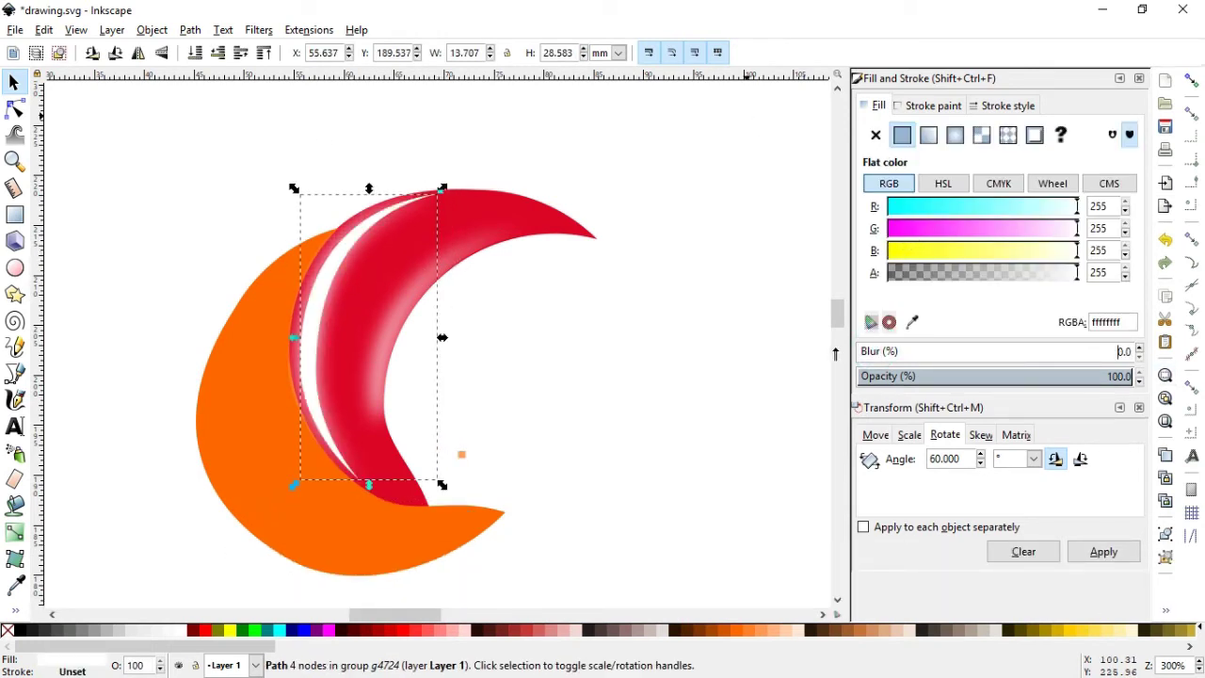
drag(931, 385, 872, 378)
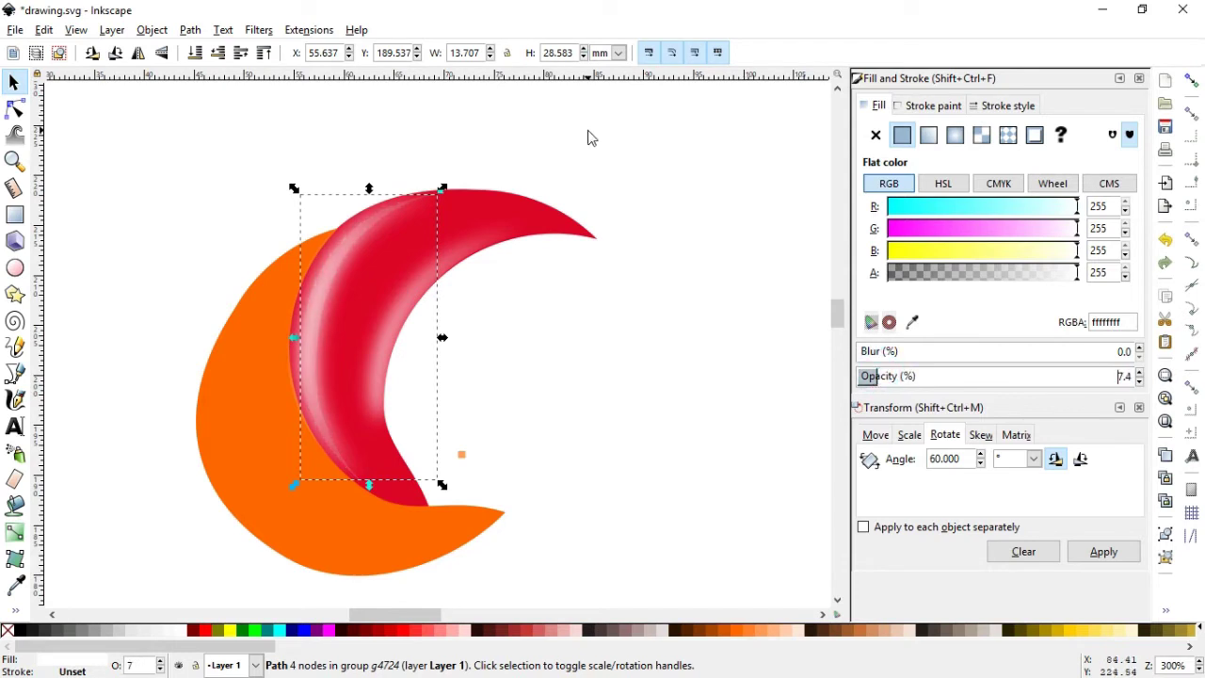
click(603, 183)
- Recolour the orange crescent light salmon pink
key(minus)
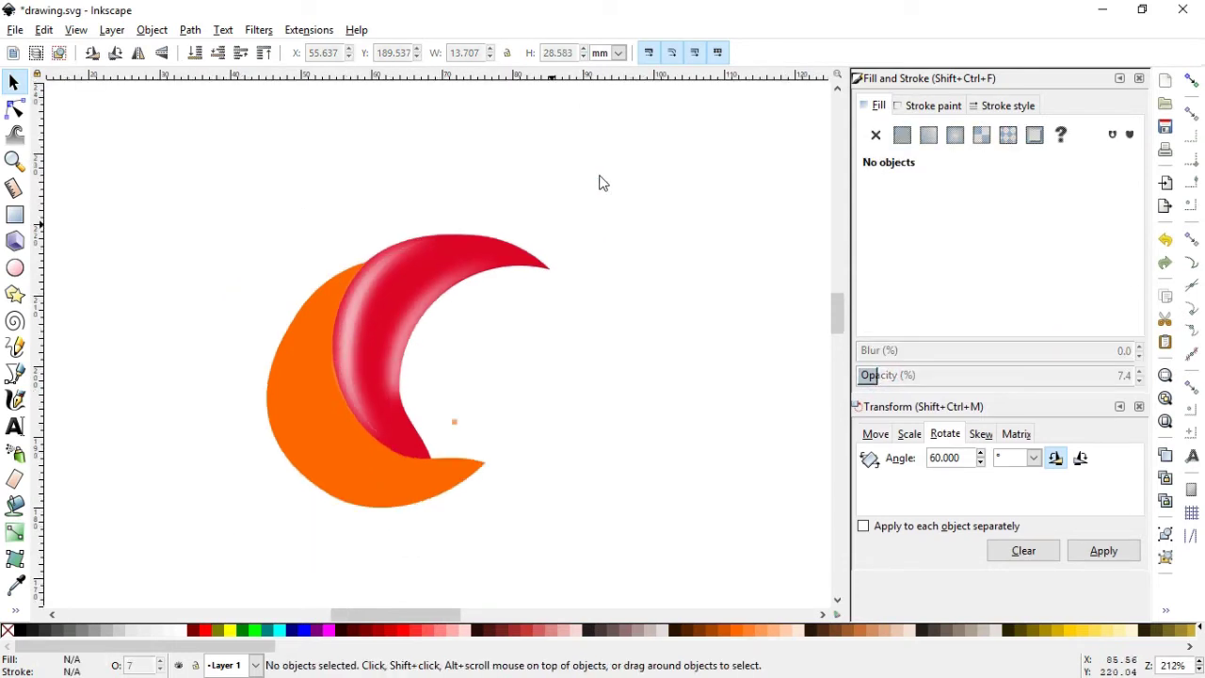
scroll(837, 311, down, 1)
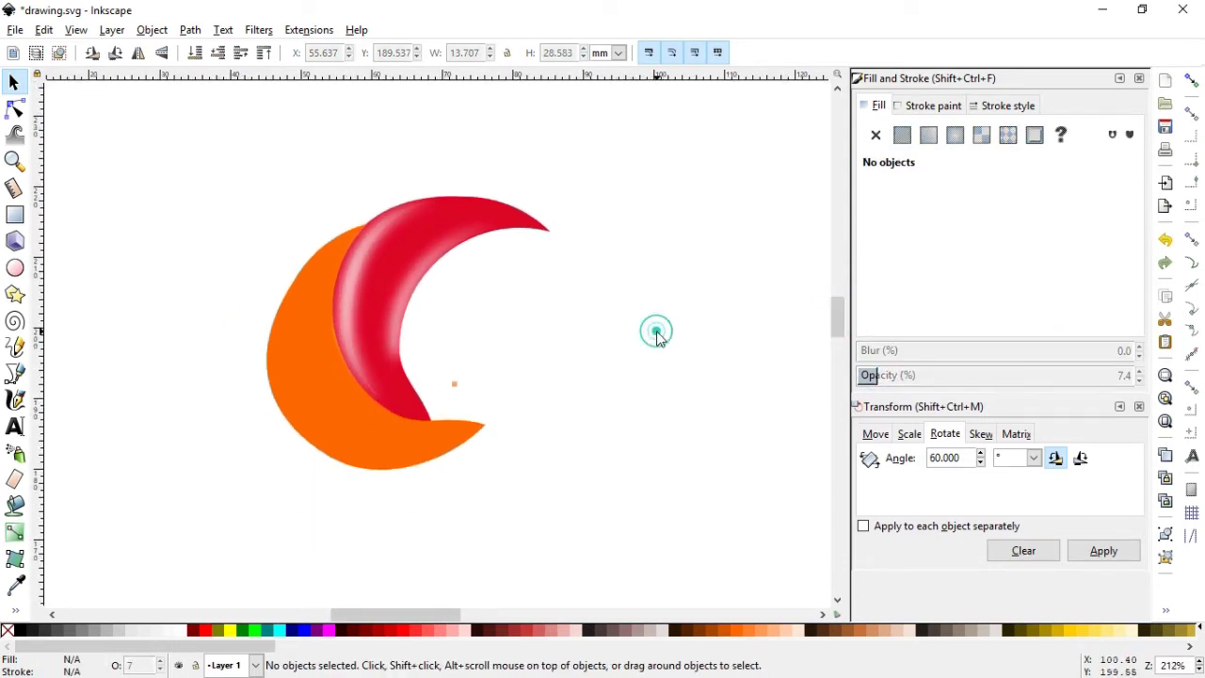
click(421, 335)
scroll(659, 443, down, 2)
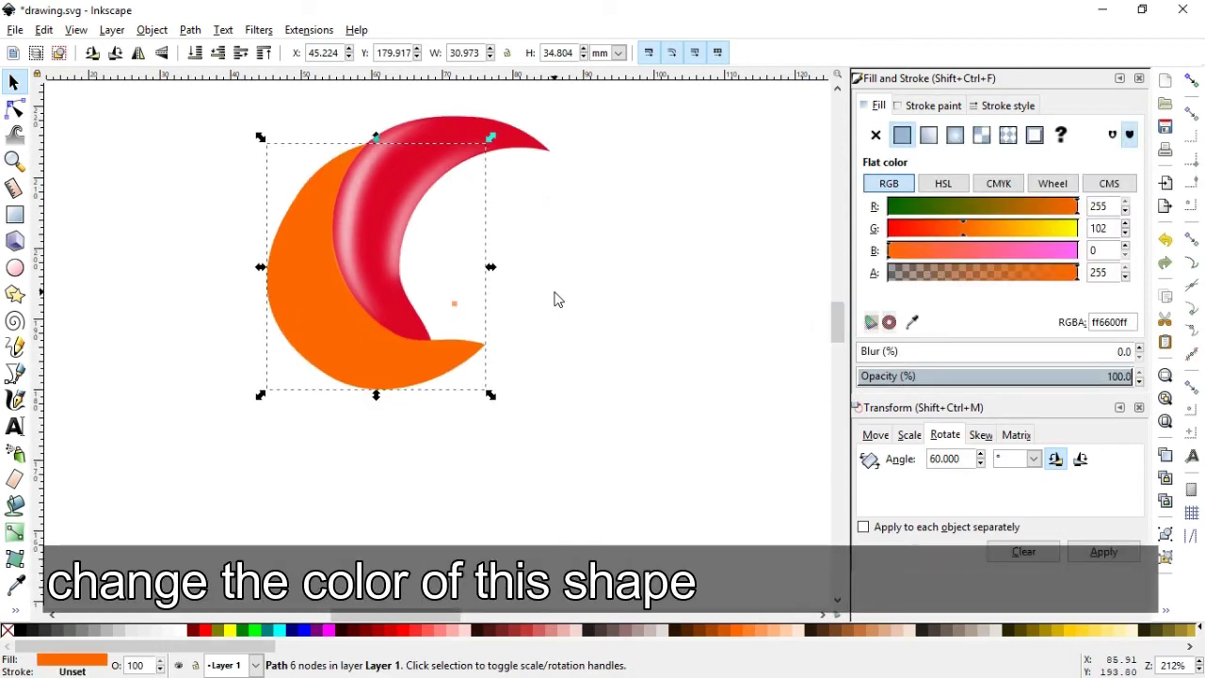
click(576, 272)
click(356, 355)
drag(234, 648, 235, 647)
click(426, 629)
click(597, 316)
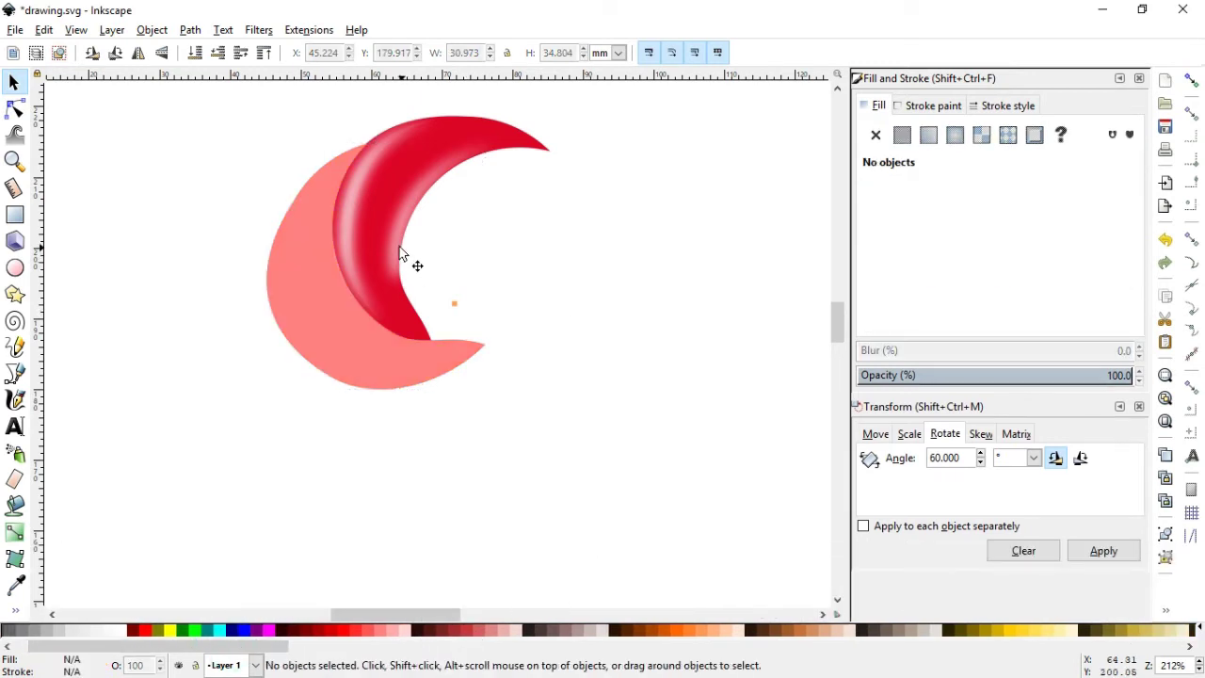
- Duplicate the clipped highlight group, rotate the copy counterclockwise and fit it onto the pink crescent
click(397, 252)
click(398, 252)
drag(517, 109, 367, 164)
key(ctrl+d)
drag(381, 359, 330, 369)
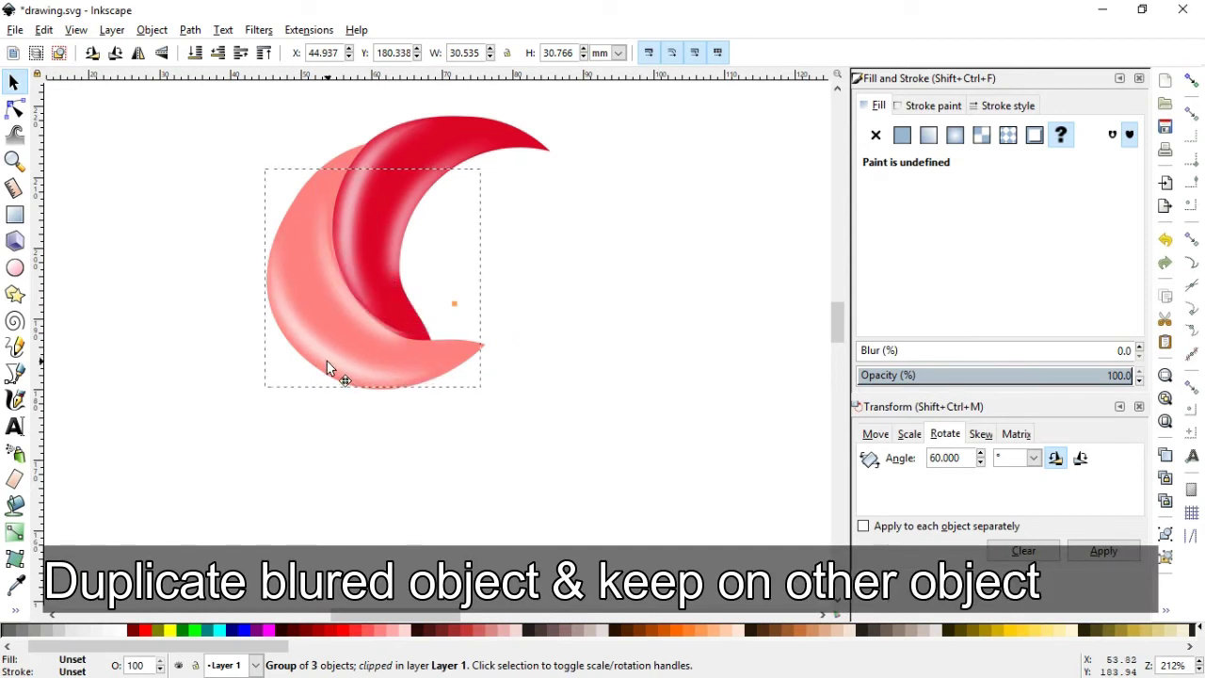
drag(330, 369, 336, 365)
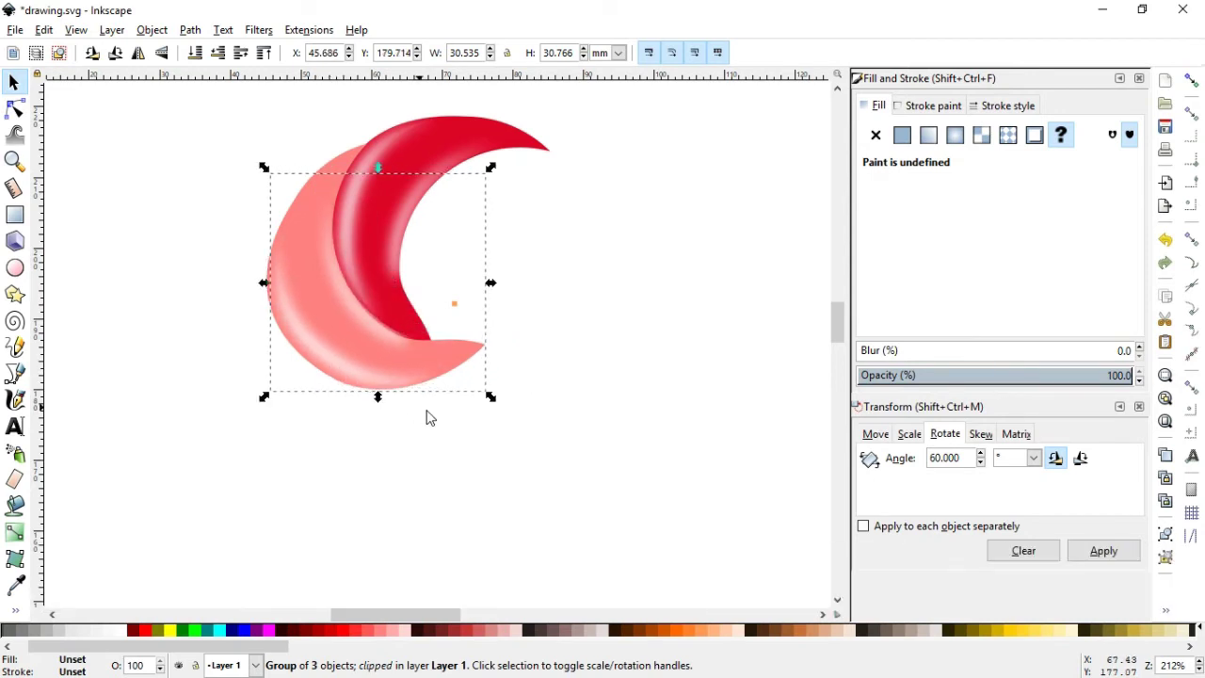
- Duplicate the pink crescent's highlight group and set the copy's opacity to 21.8% with 0% blur
key(ctrl)
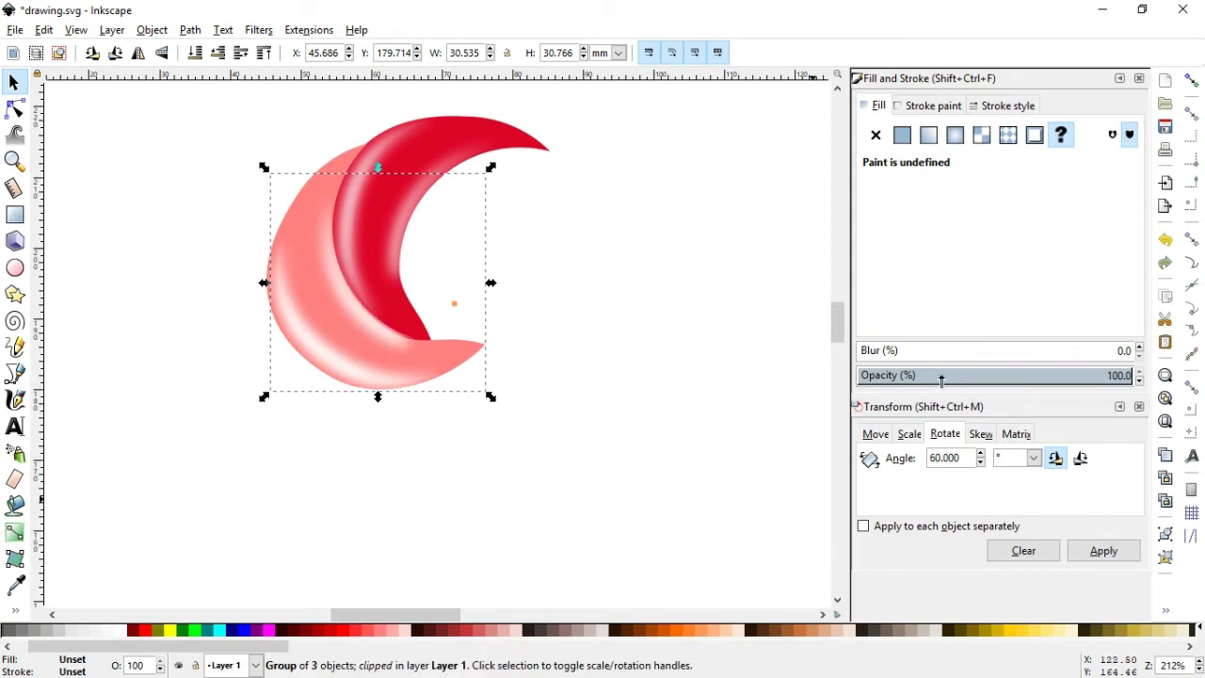
click(867, 354)
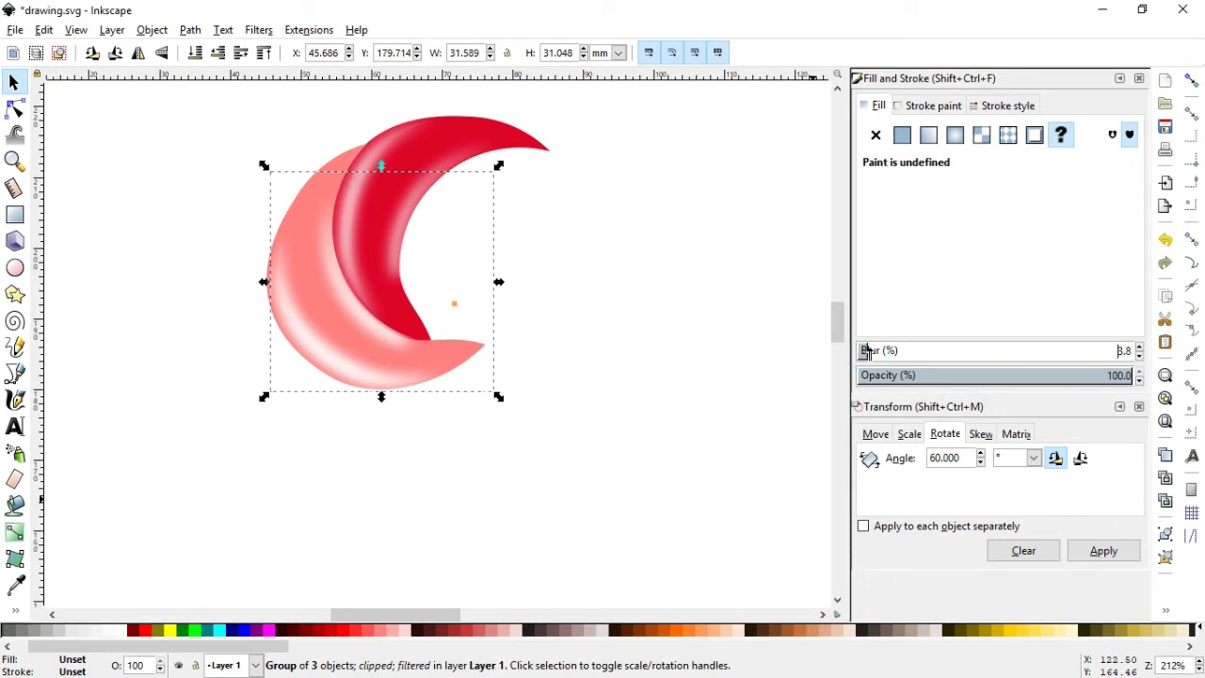
drag(1005, 378, 924, 375)
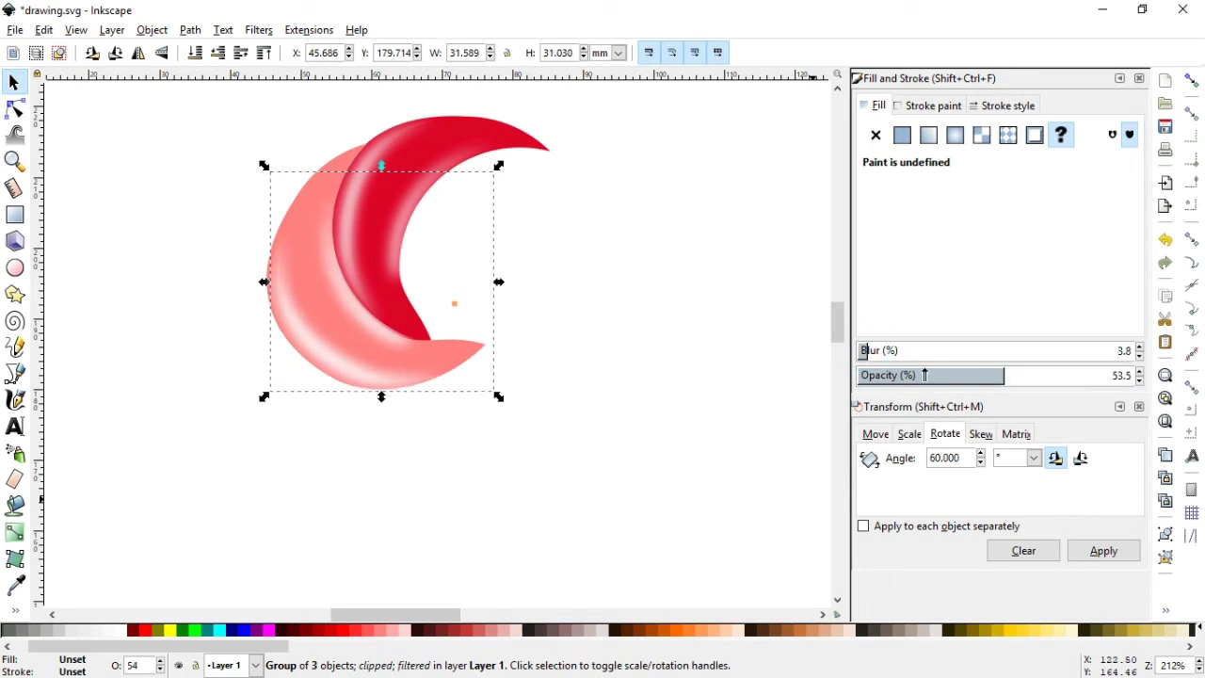
click(863, 350)
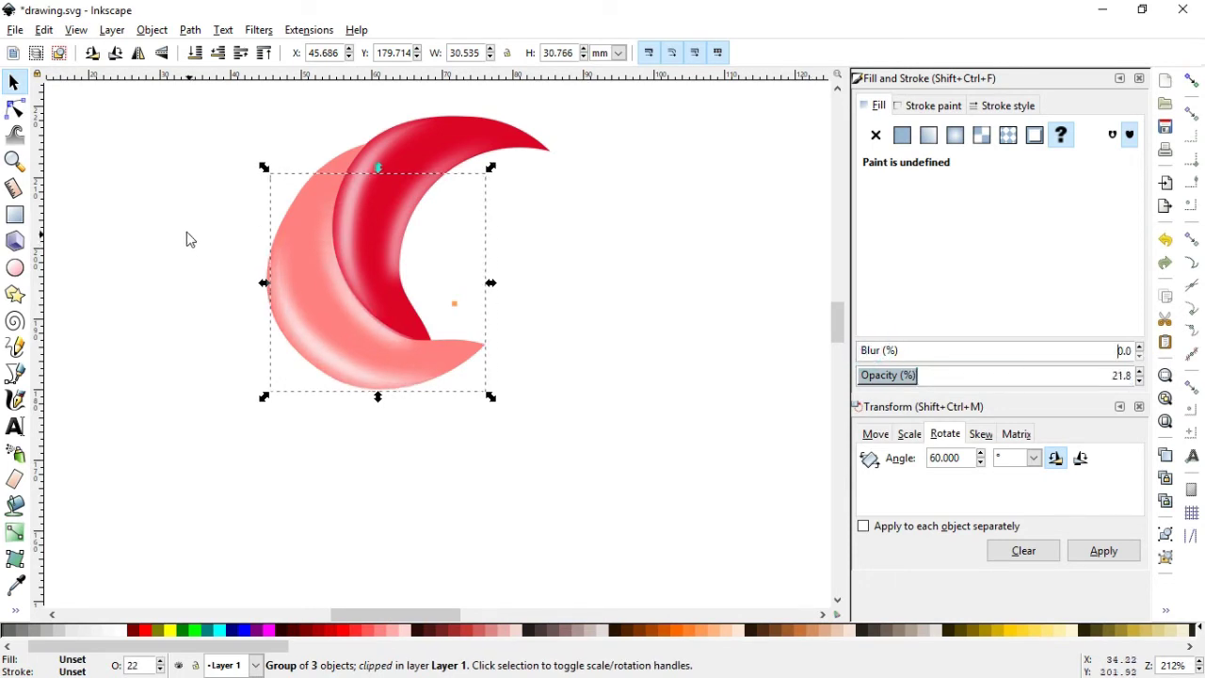
click(189, 239)
- Set the pink crescent's fill colour to f98080ff and save the drawing
click(297, 211)
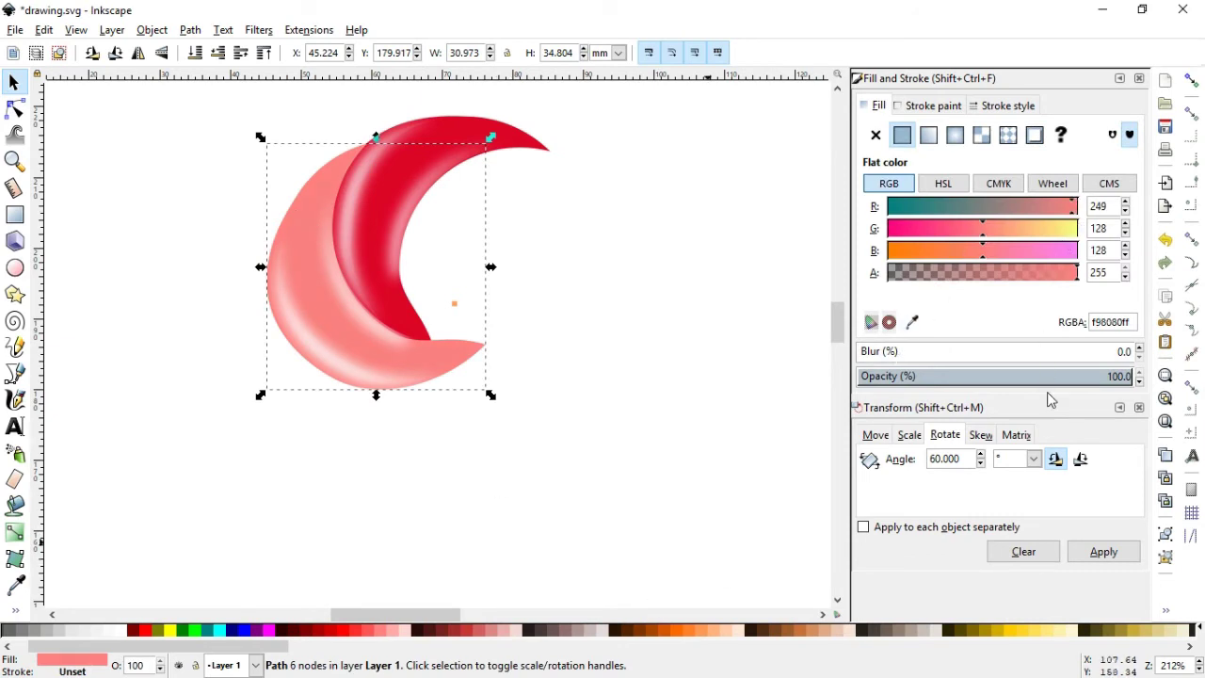
click(608, 371)
key(minus)
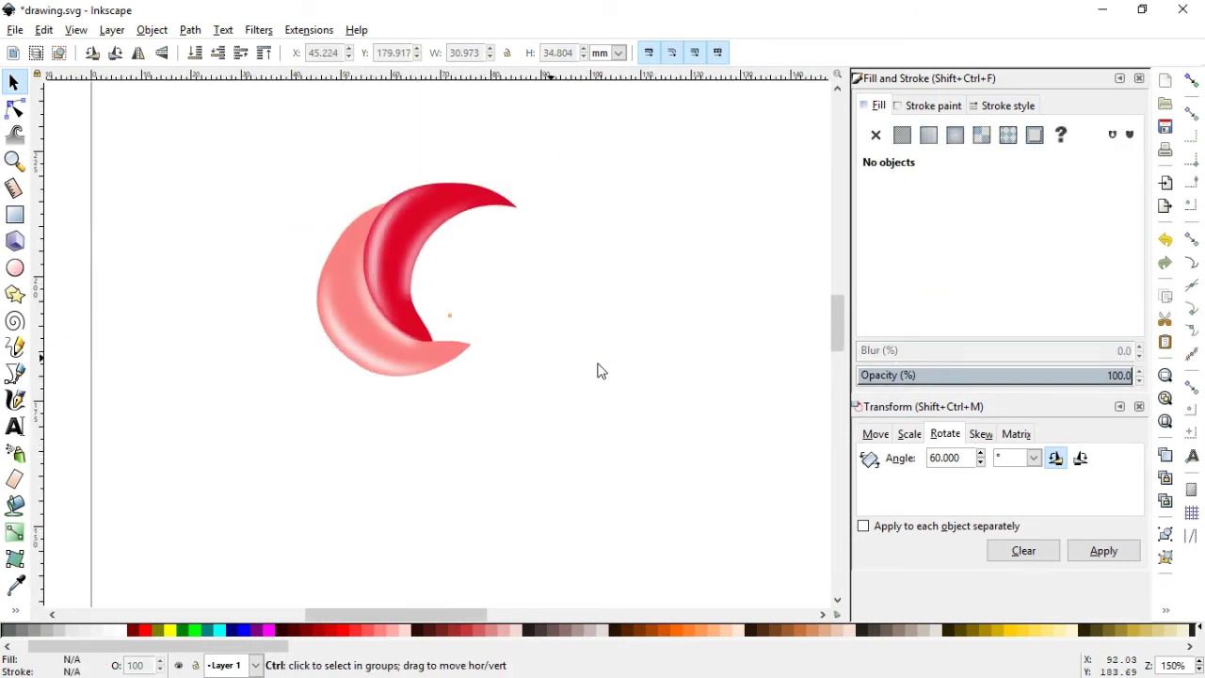
key(ctrl+s)
- Group both crescents together with all their highlights
click(14, 160)
drag(261, 140, 640, 444)
click(16, 80)
drag(130, 121, 716, 569)
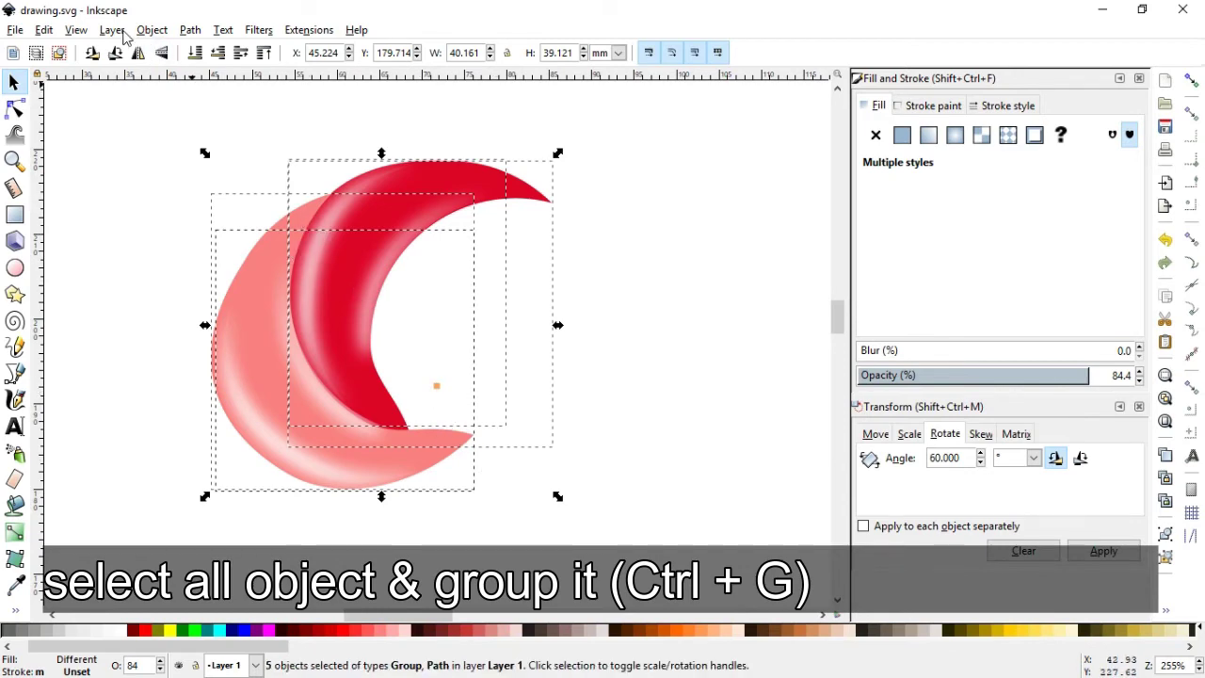
click(151, 30)
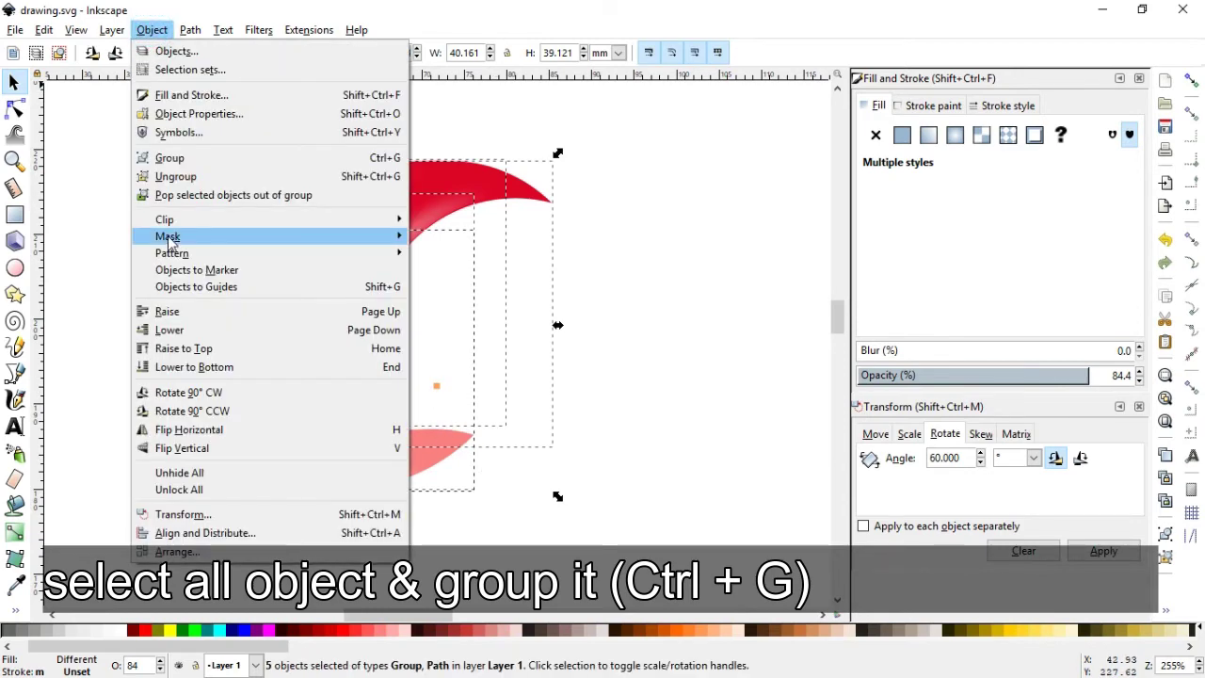
click(170, 156)
click(688, 398)
- Move the crescent group's rotation centre onto the small orange square
click(14, 160)
drag(229, 301, 530, 442)
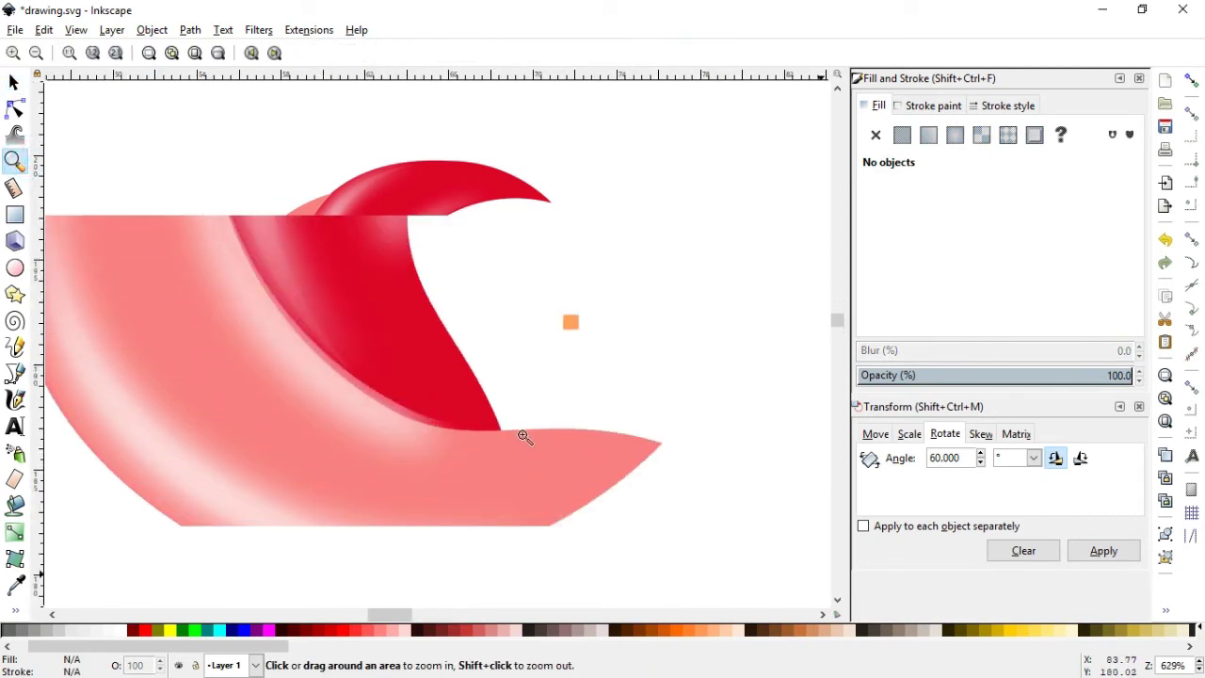
key(s)
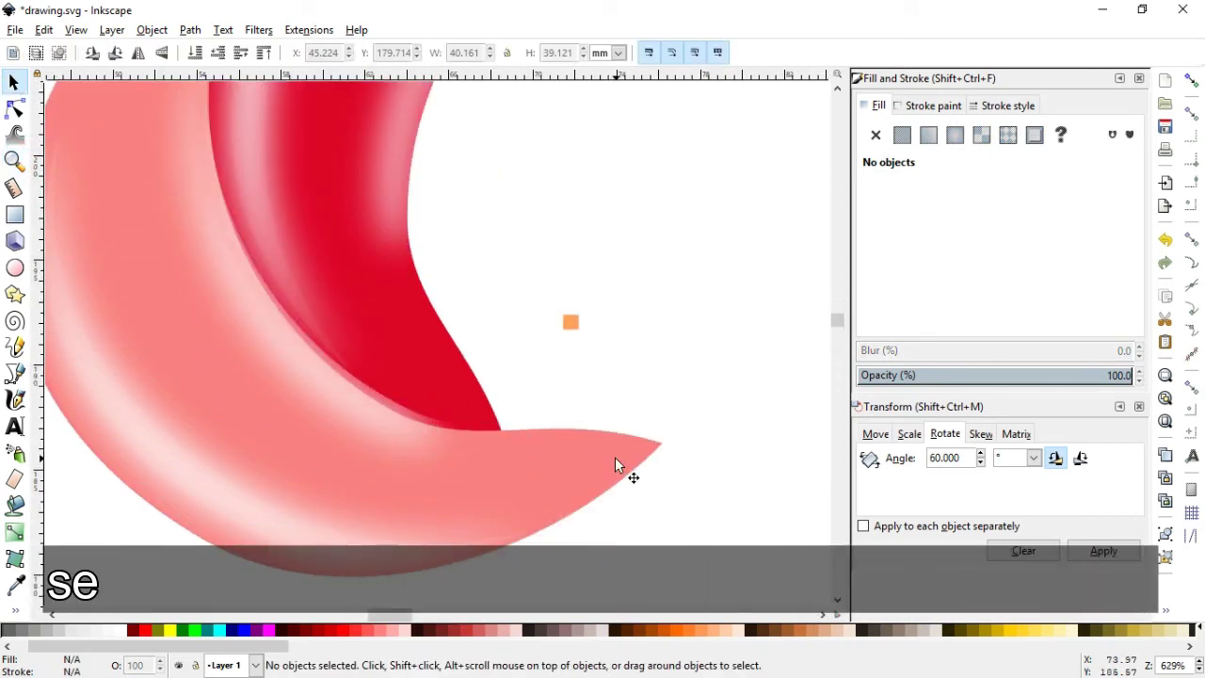
ctrl+click(614, 456)
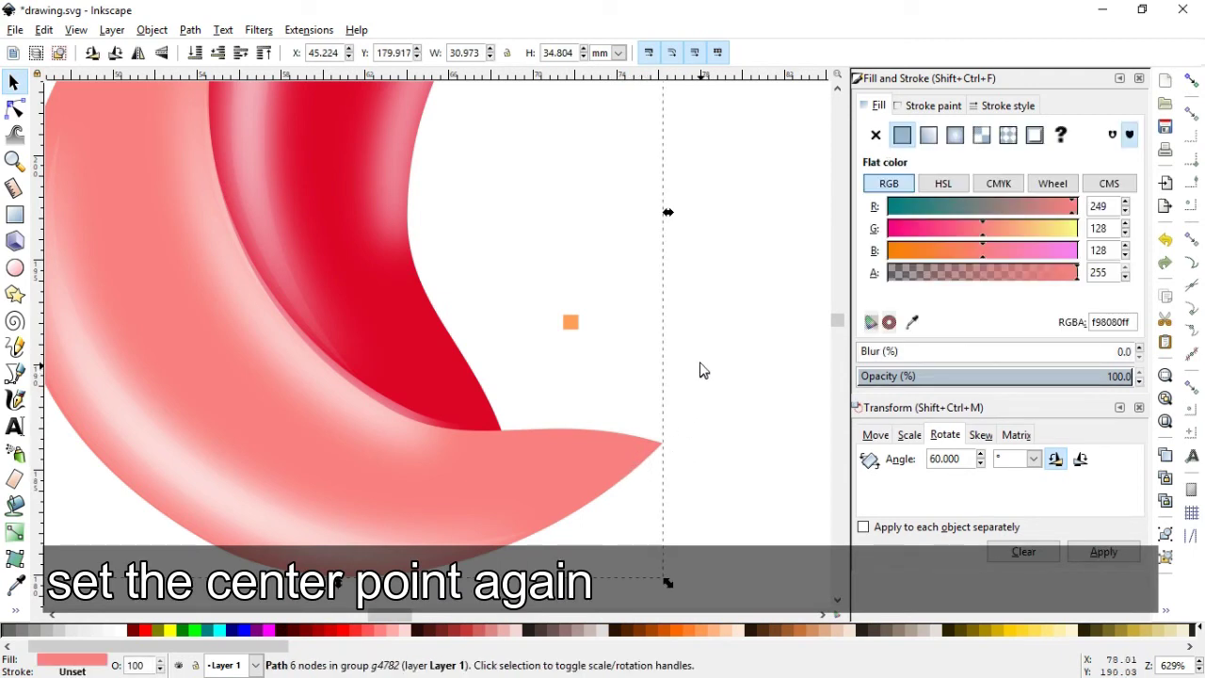
click(465, 419)
click(541, 468)
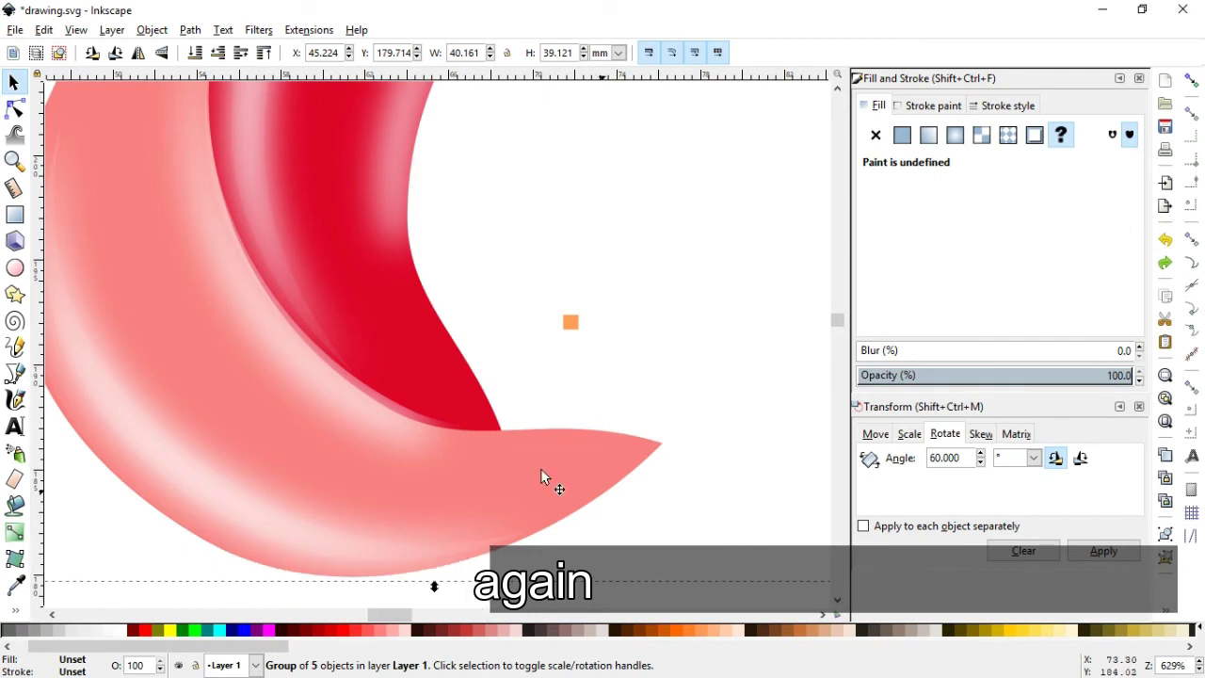
drag(433, 178, 558, 339)
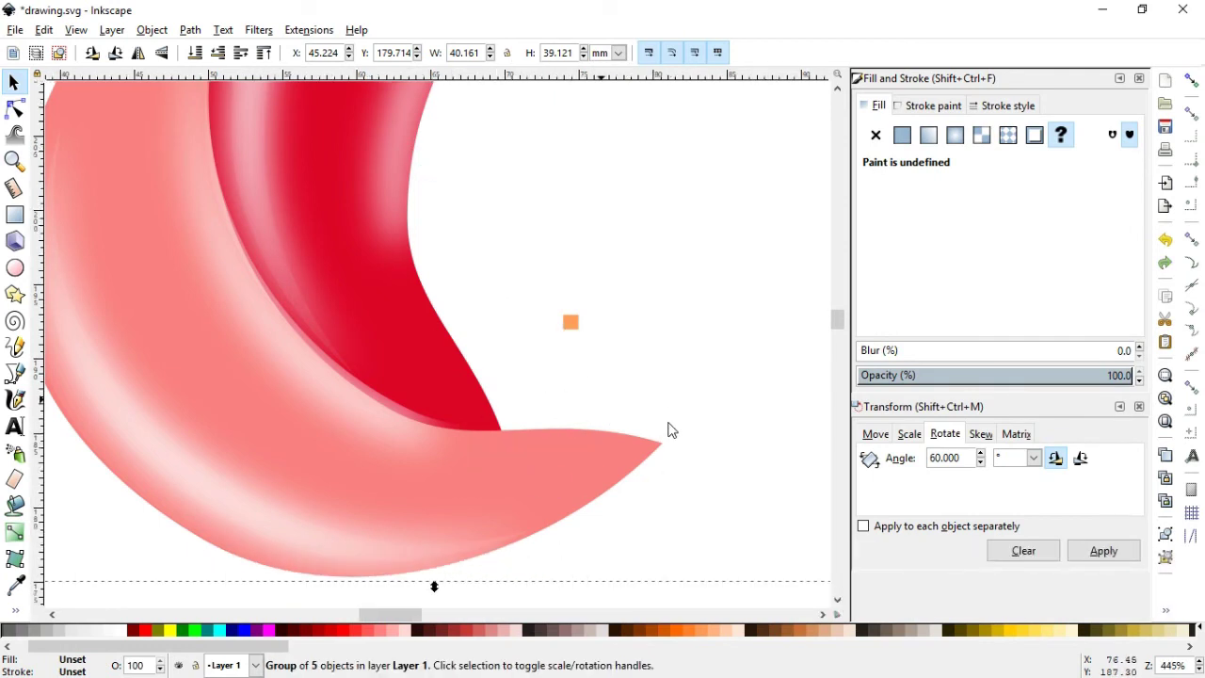
- Duplicate the crescent group and rotate the copy by 120° about the new centre
key(minus)
key(minus)
key(minus)
key(minus)
click(527, 422)
click(431, 403)
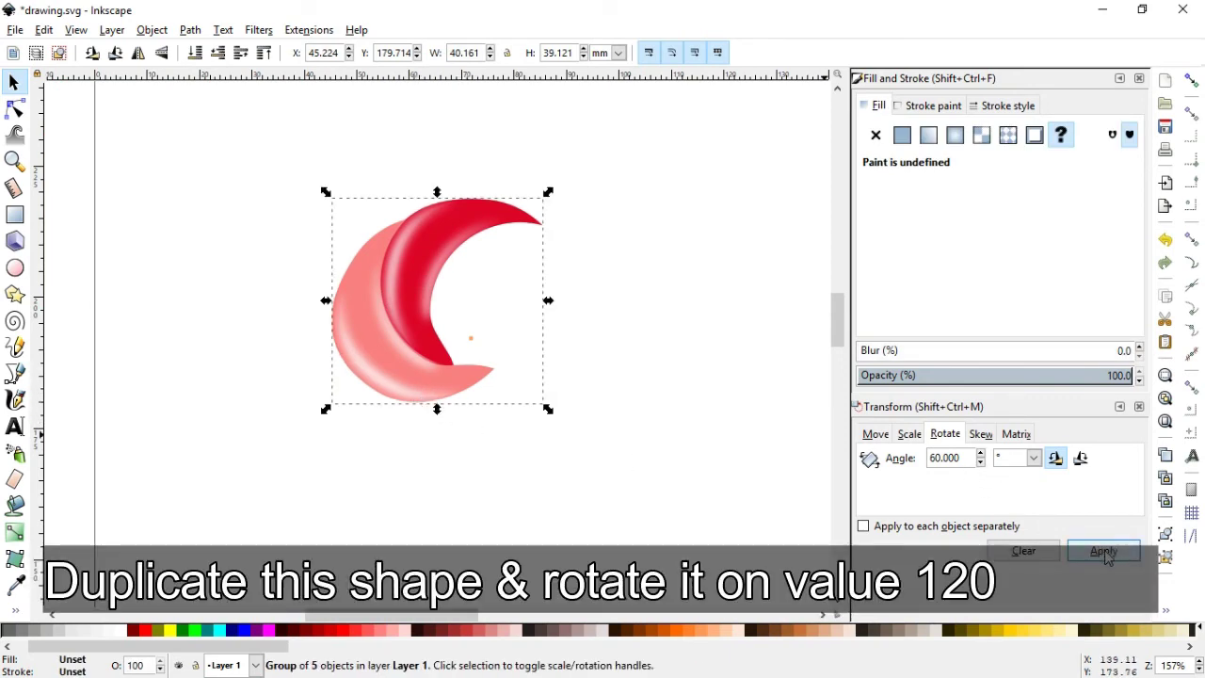
triple_click(958, 459)
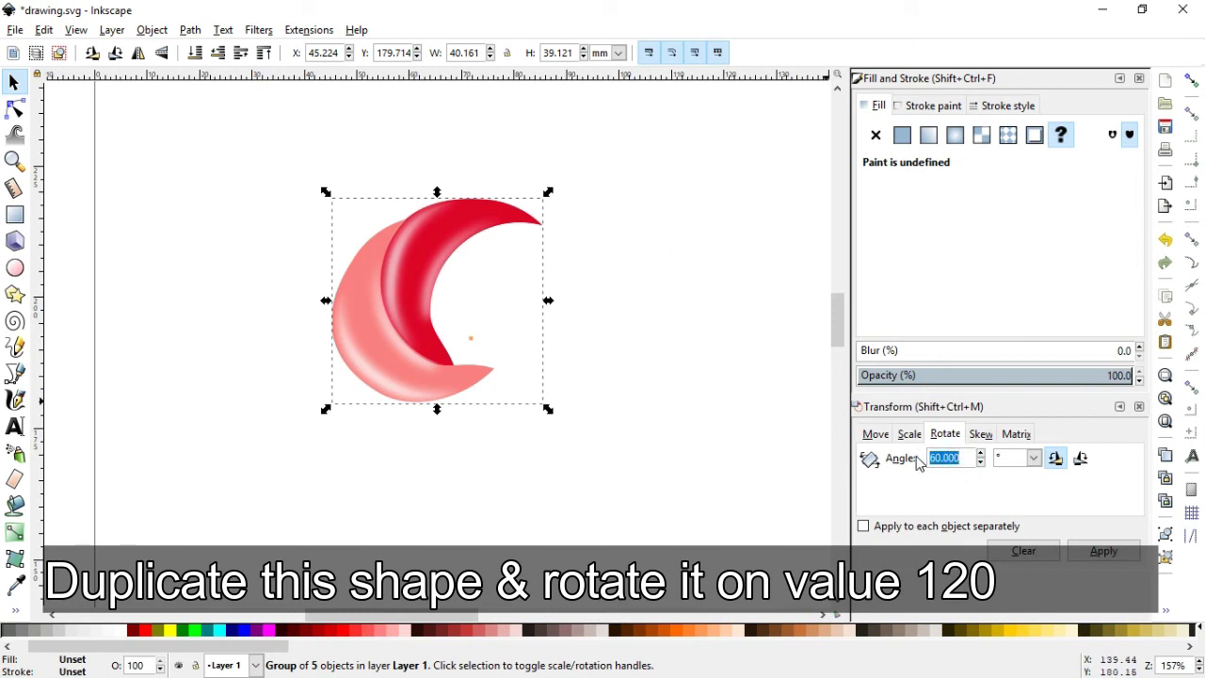
text(120)
click(1118, 557)
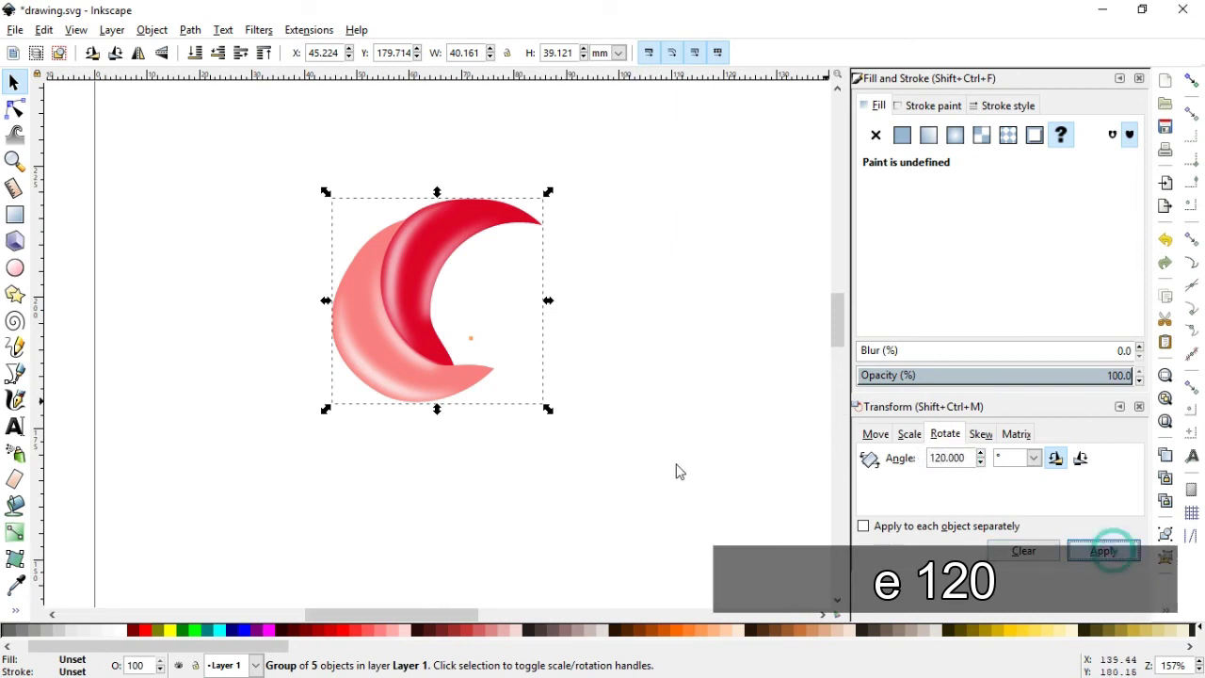
key(ctrl+d)
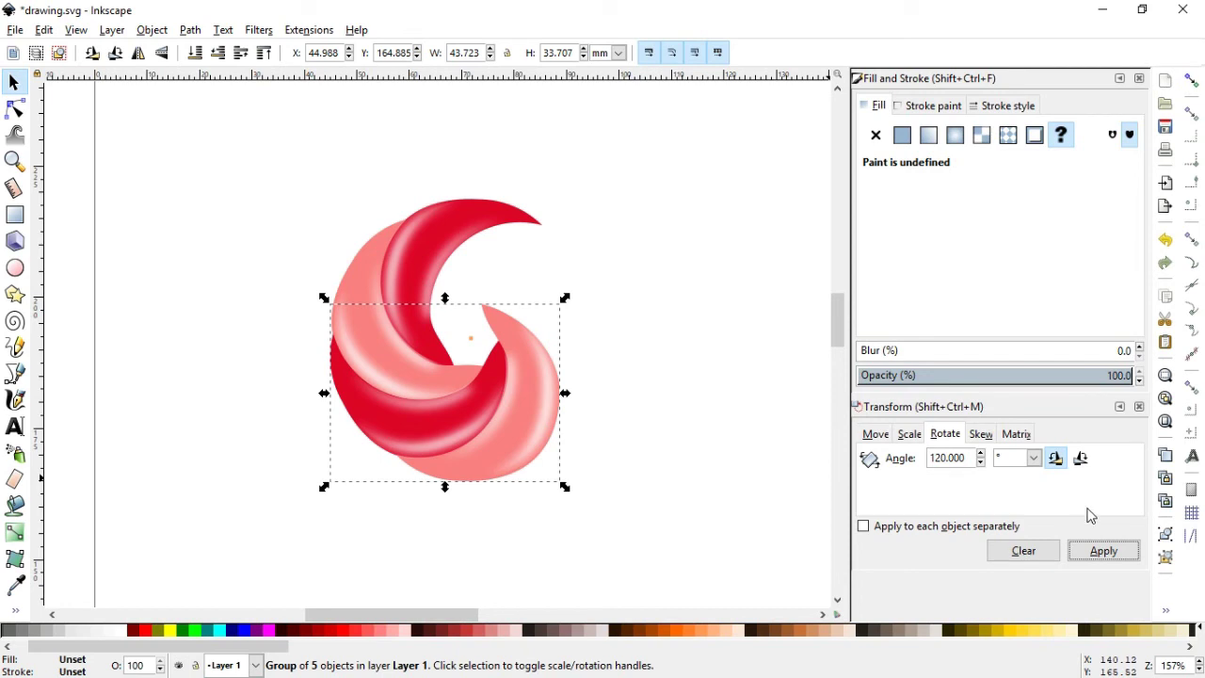
- Rotate a further copy of the crescent group by 120° about the shared centre to close the ring
click(1105, 550)
key(Escape)
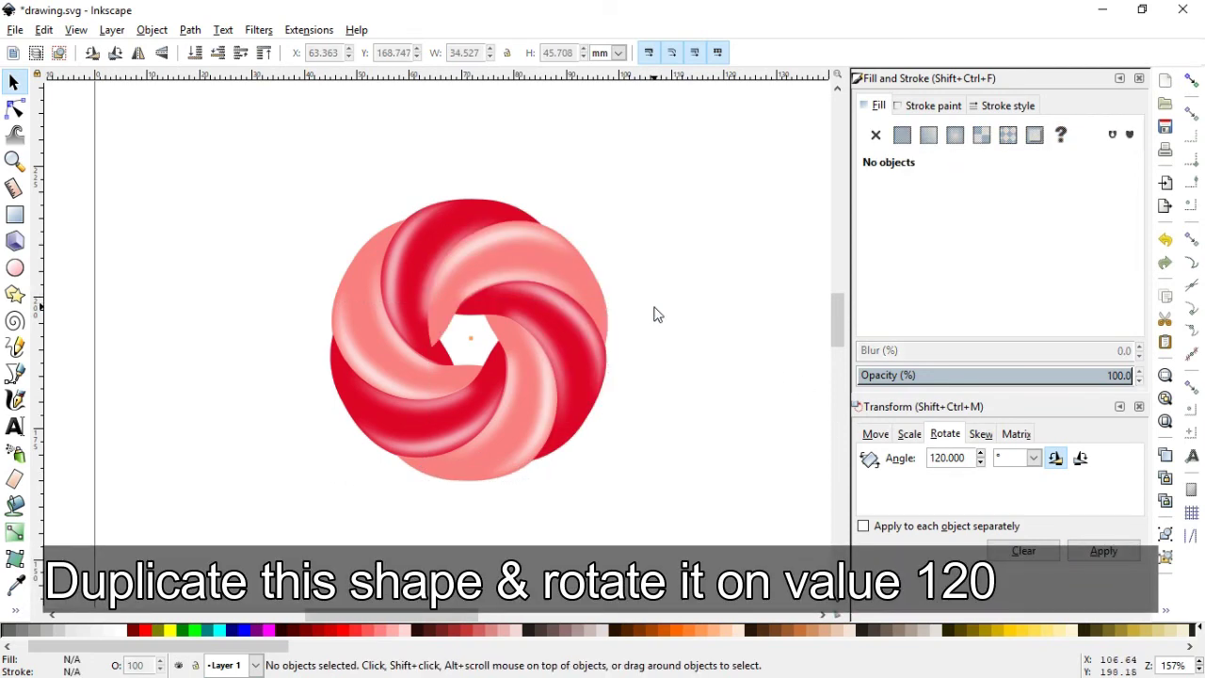
- Select all three crescent groups and ungroup them twice, down to their individual paths
key(z)
drag(325, 178, 656, 483)
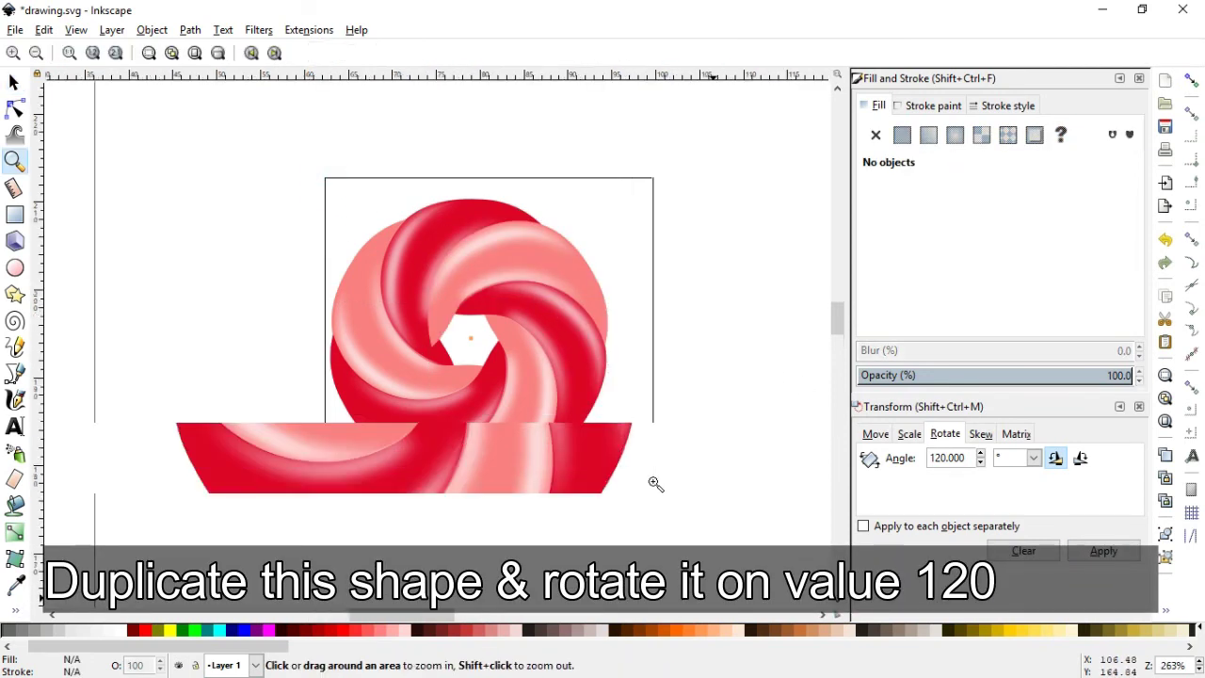
click(16, 83)
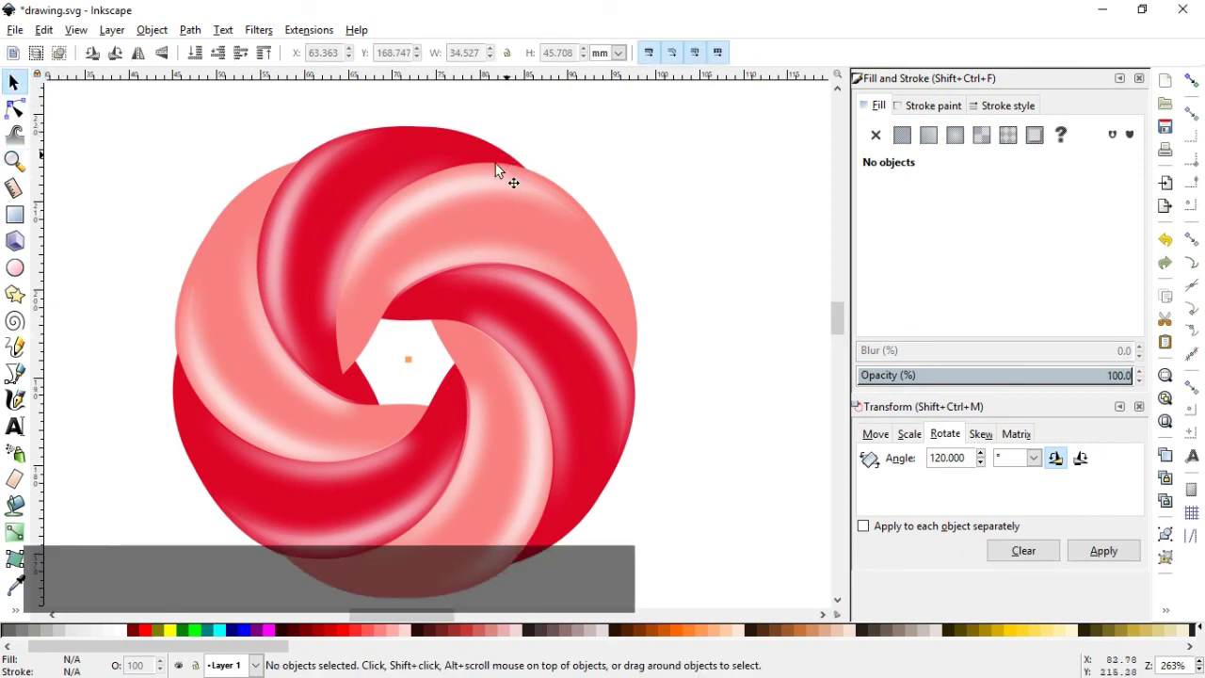
drag(120, 102, 665, 612)
click(152, 29)
click(179, 182)
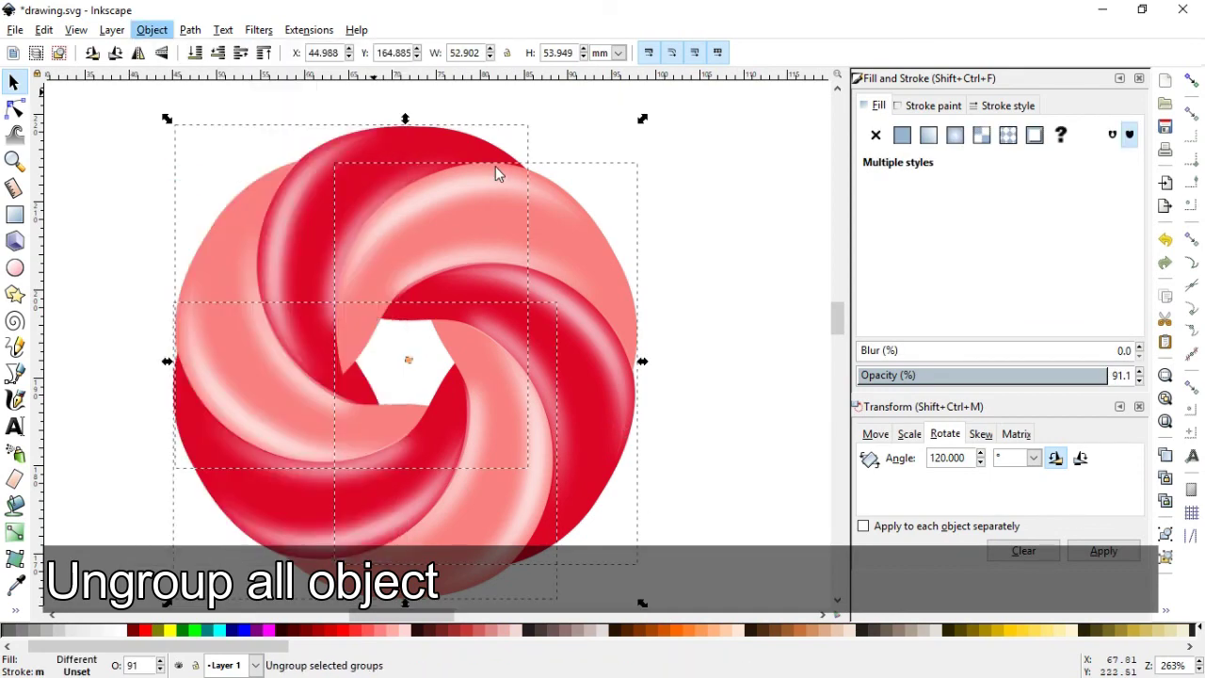
click(152, 29)
click(177, 174)
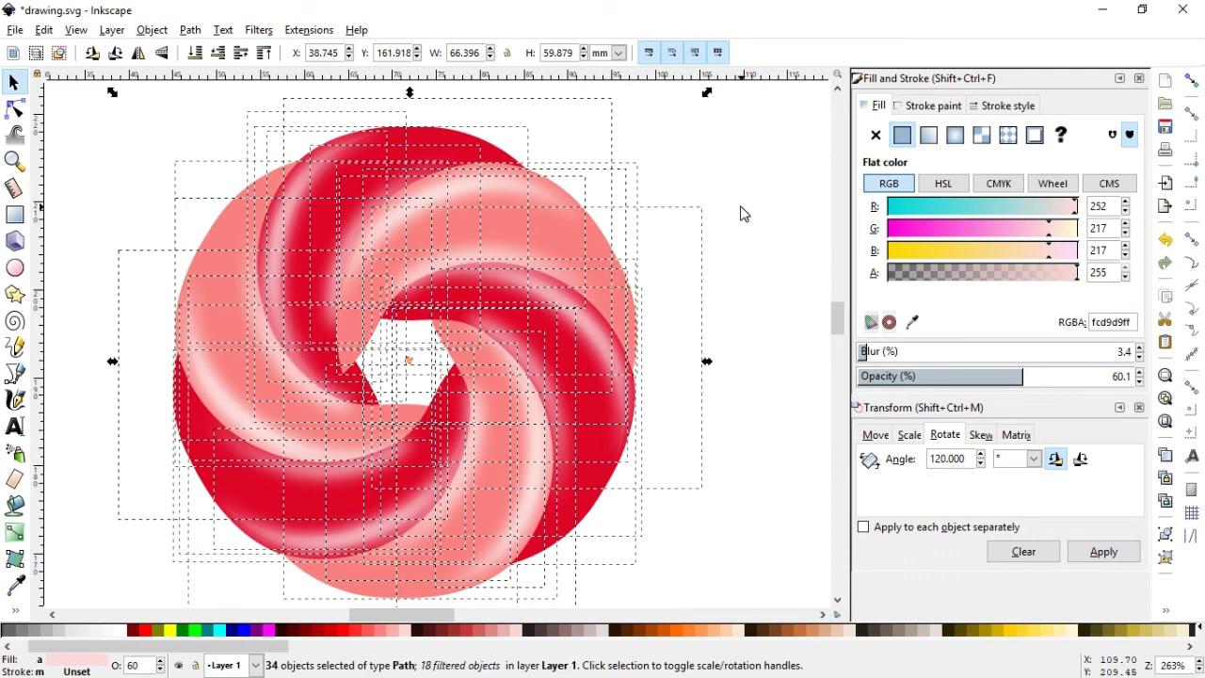
- Duplicate the uppermost red crescent and subtract the copy from the overlapping pink crescent with a Difference operation
click(741, 214)
click(532, 158)
key(ctrl+d)
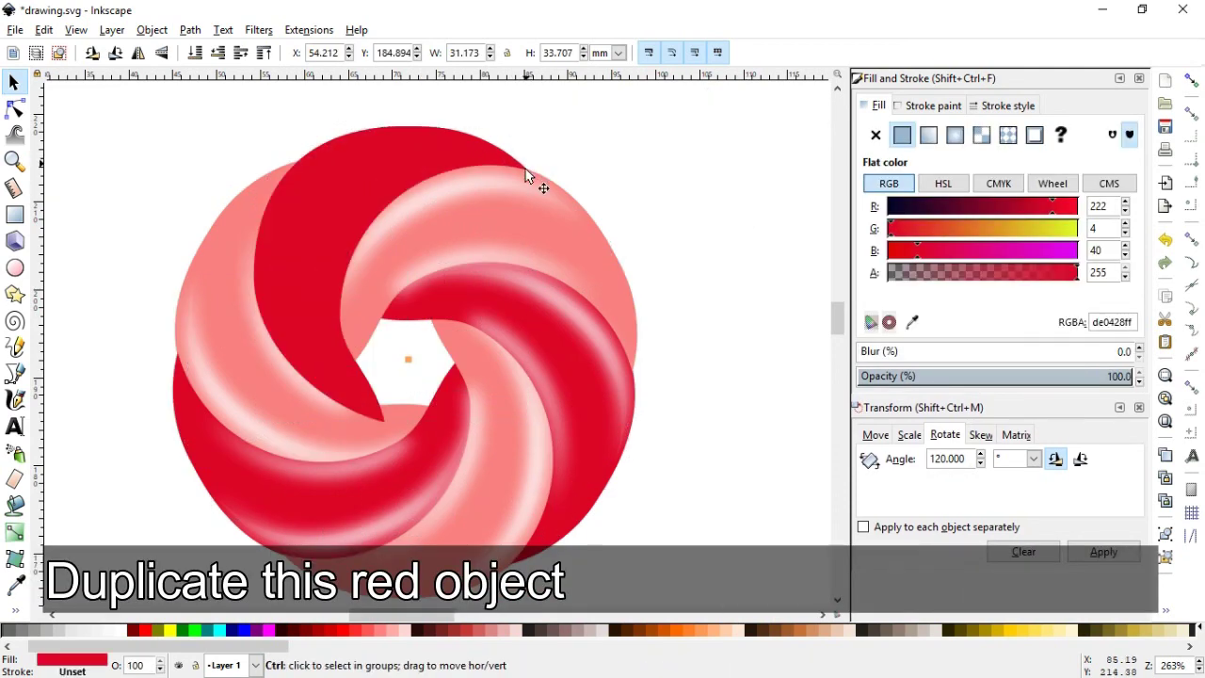
shift+click(637, 328)
click(190, 30)
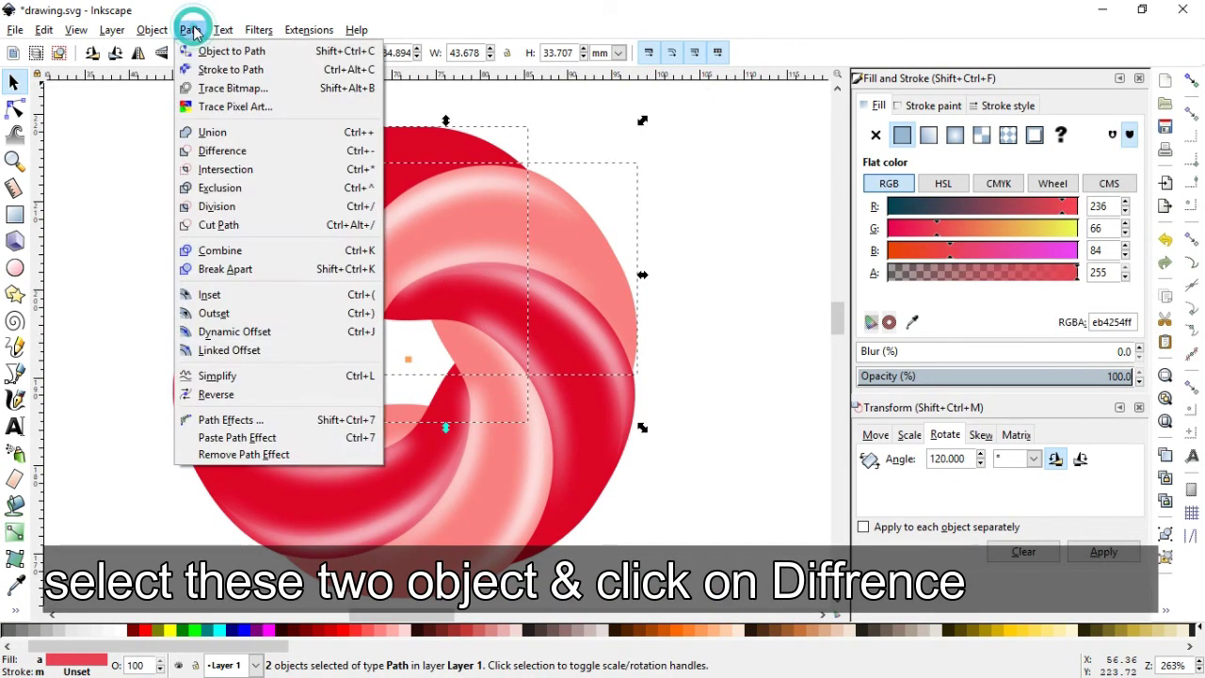
click(202, 148)
click(697, 162)
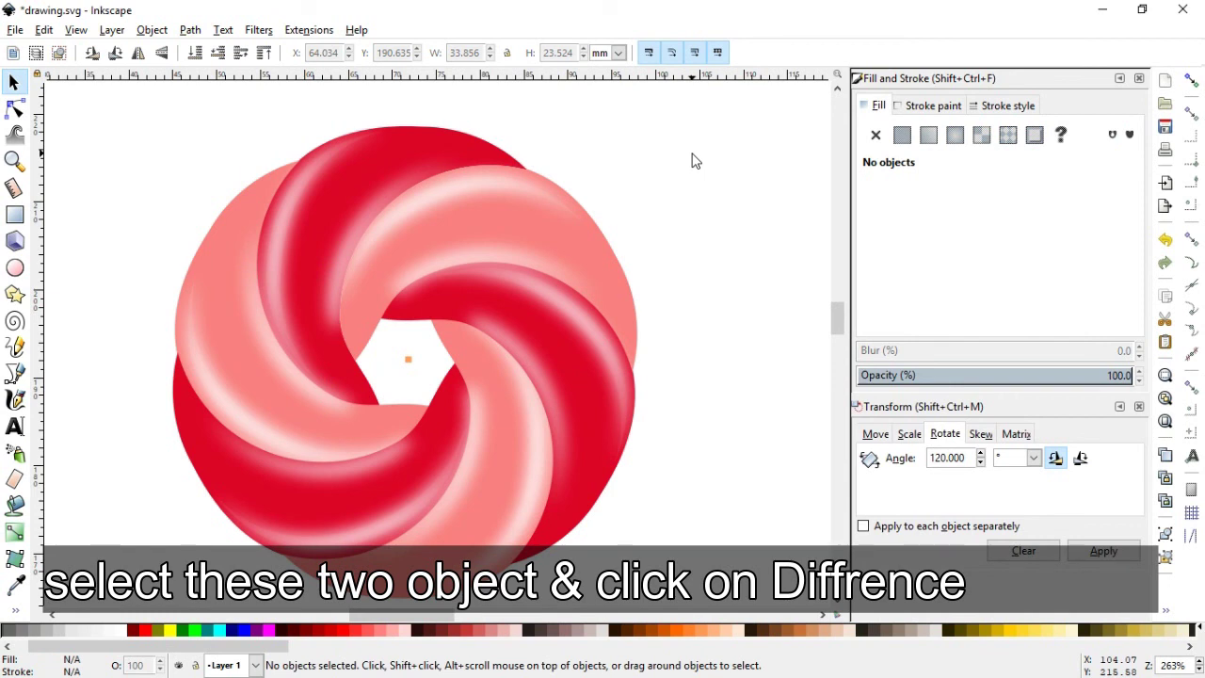
- Save the finished logo drawing
key(minus)
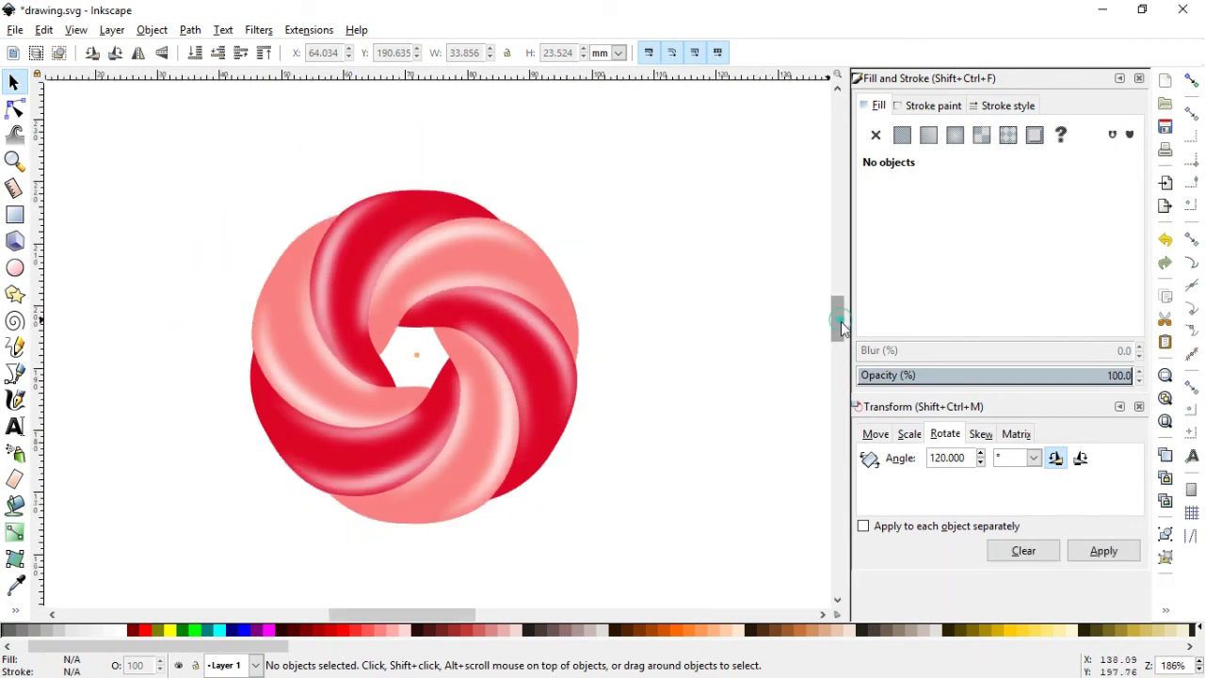
drag(841, 321, 840, 325)
key(ctrl+s)
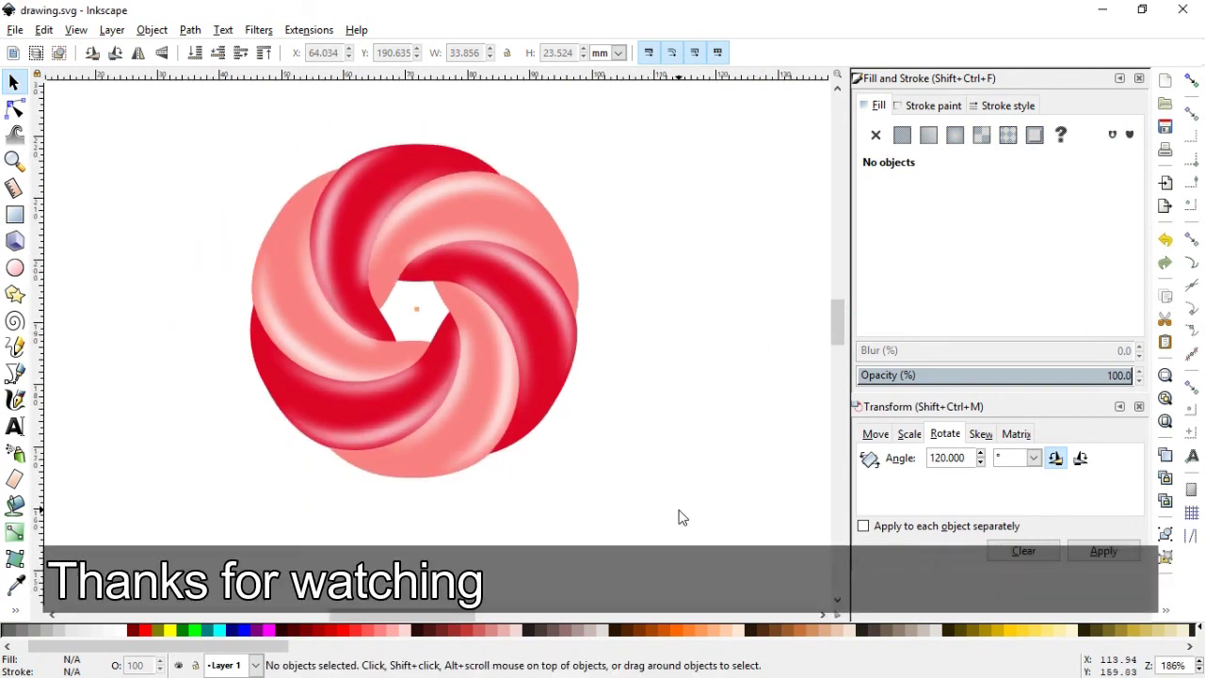